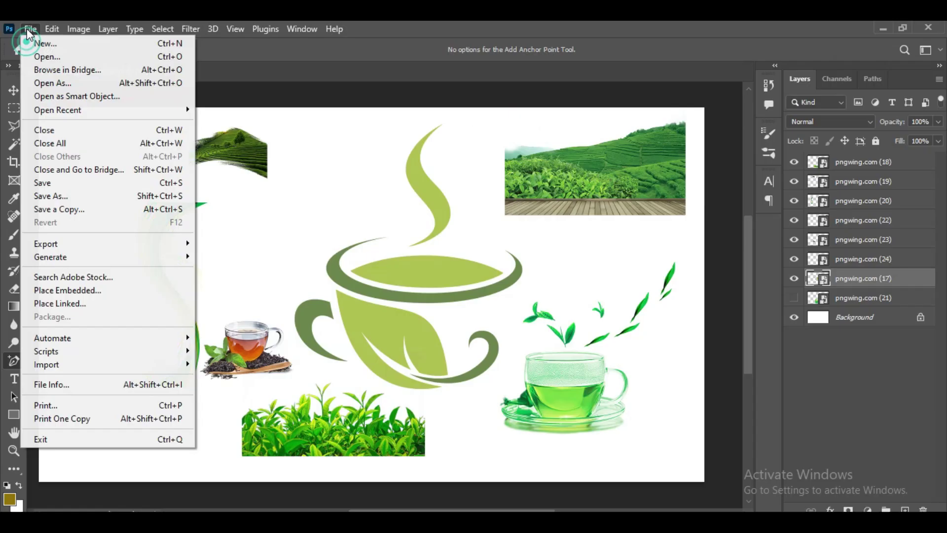
# Step: Create a 24 × 28 in, 300 ppi document and unlock its background as Layer 0
pyautogui.click(53, 43)
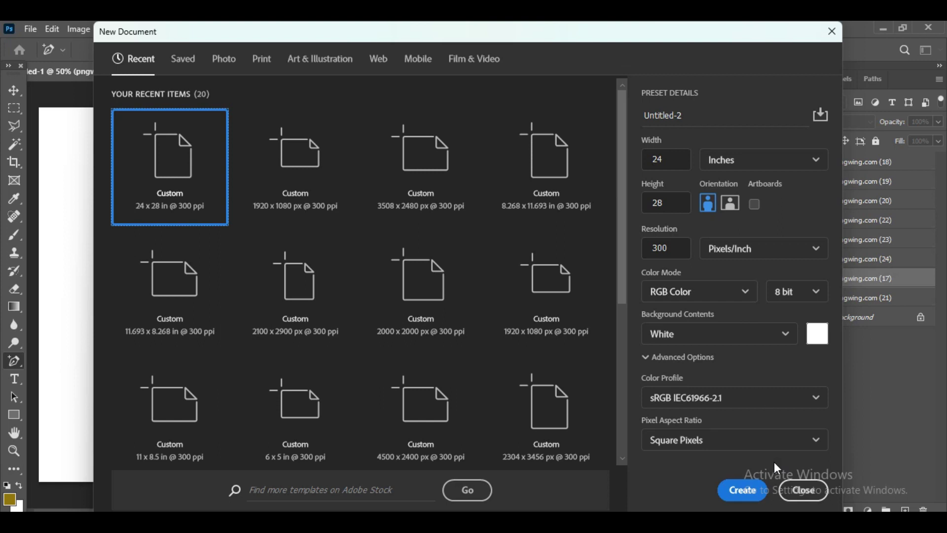
pyautogui.click(746, 490)
pyautogui.click(920, 163)
# Step: Draw a closed four-corner shape across the lower page in Pen Shape mode
pyautogui.rightClick(15, 365)
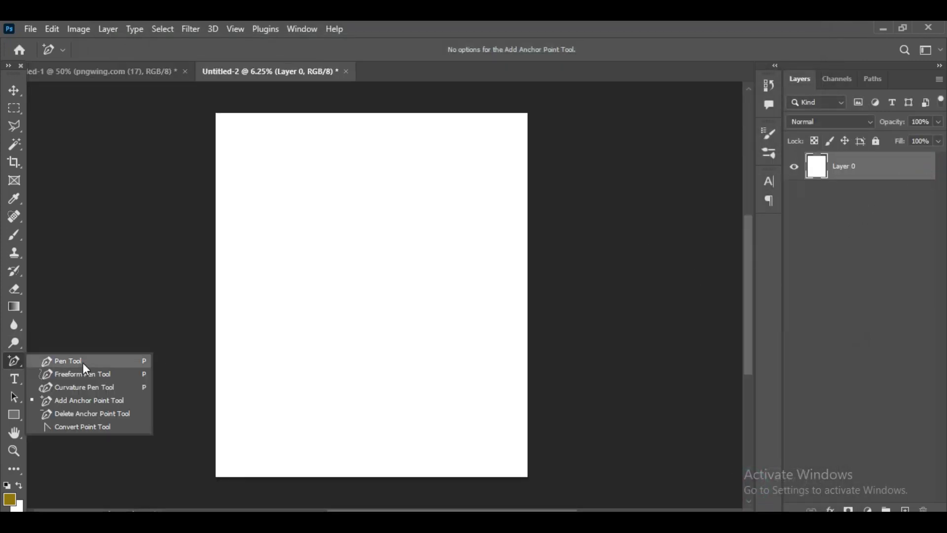
pyautogui.click(83, 363)
pyautogui.click(213, 339)
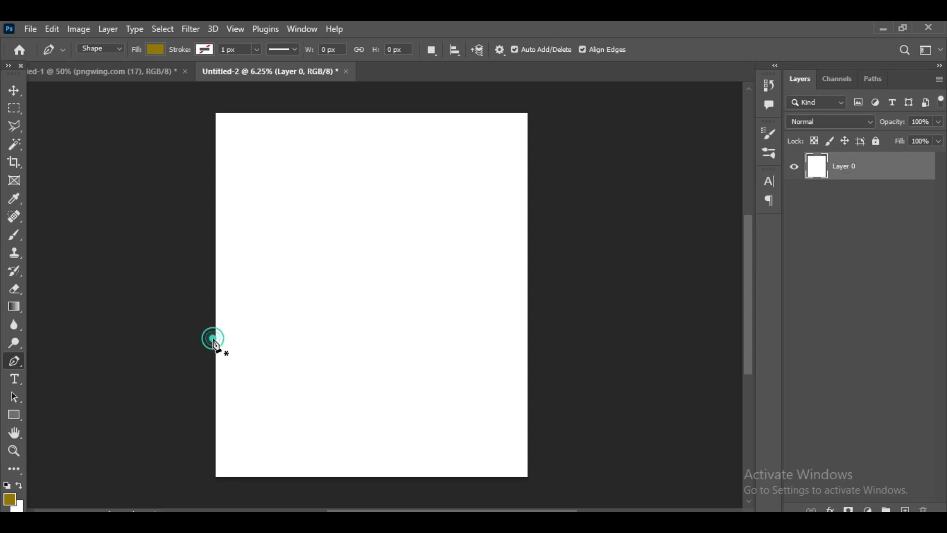
pyautogui.click(209, 477)
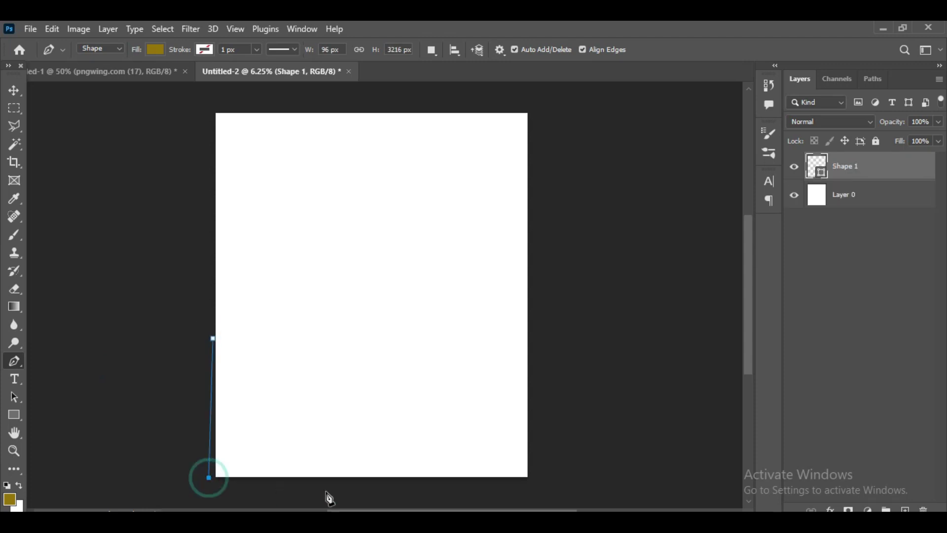
pyautogui.click(539, 477)
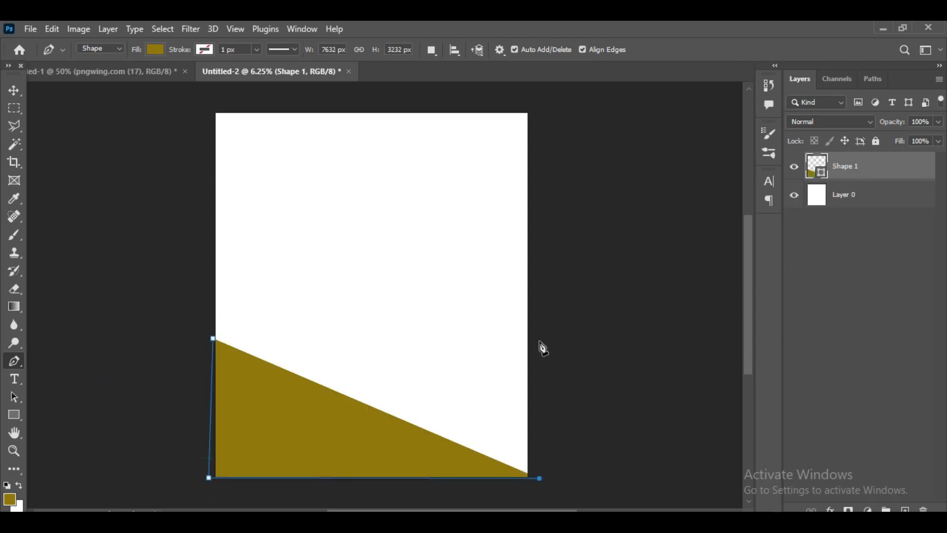
pyautogui.click(531, 250)
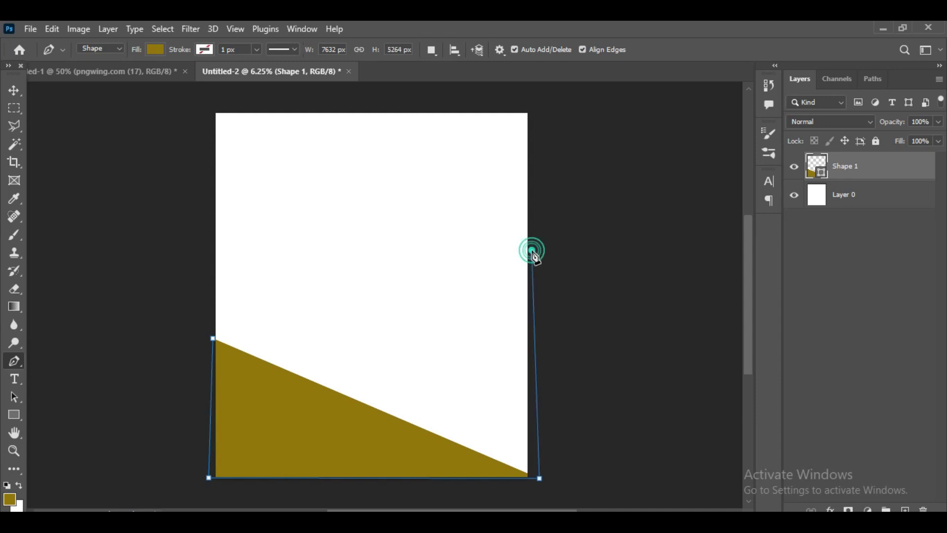
pyautogui.click(213, 339)
# Step: Bend the shape's top edge into a wave with added anchor points, lowering its ends
pyautogui.rightClick(6, 364)
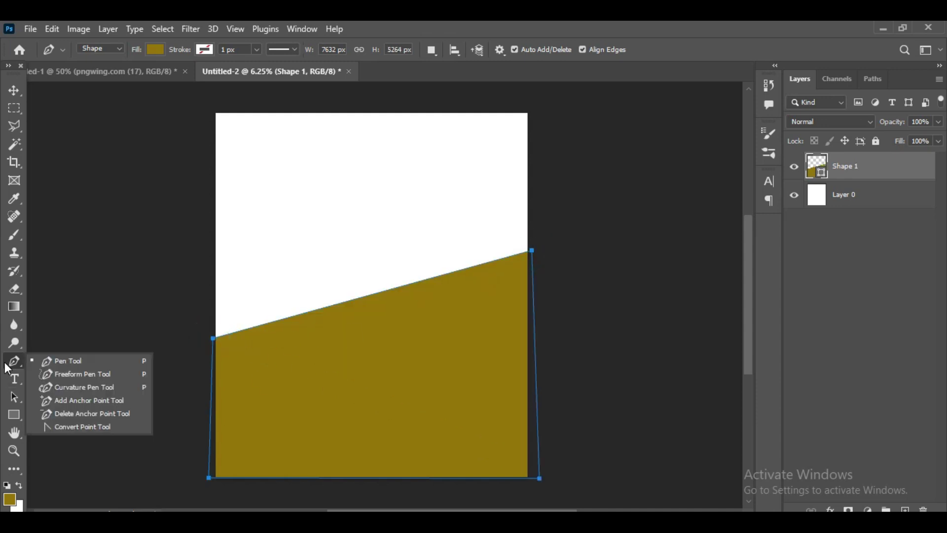
pyautogui.click(84, 398)
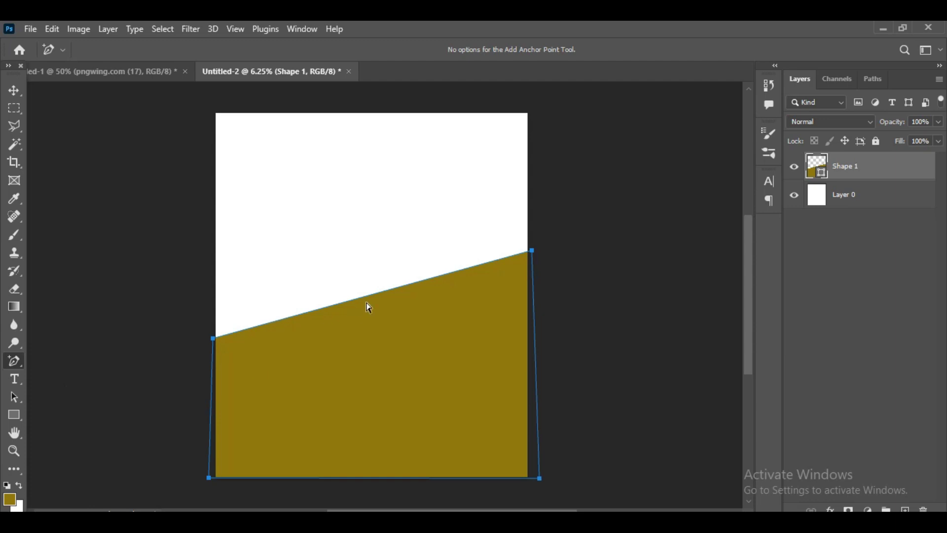
pyautogui.moveTo(390, 289)
pyautogui.mouseDown()
pyautogui.moveTo(402, 402)
pyautogui.moveTo(416, 408)
pyautogui.mouseUp()
pyautogui.moveTo(213, 339)
pyautogui.mouseDown()
pyautogui.moveTo(216, 384)
pyautogui.moveTo(215, 374)
pyautogui.mouseUp()
pyautogui.click(500, 328)
pyautogui.moveTo(501, 331); pyautogui.dragTo(483, 323)
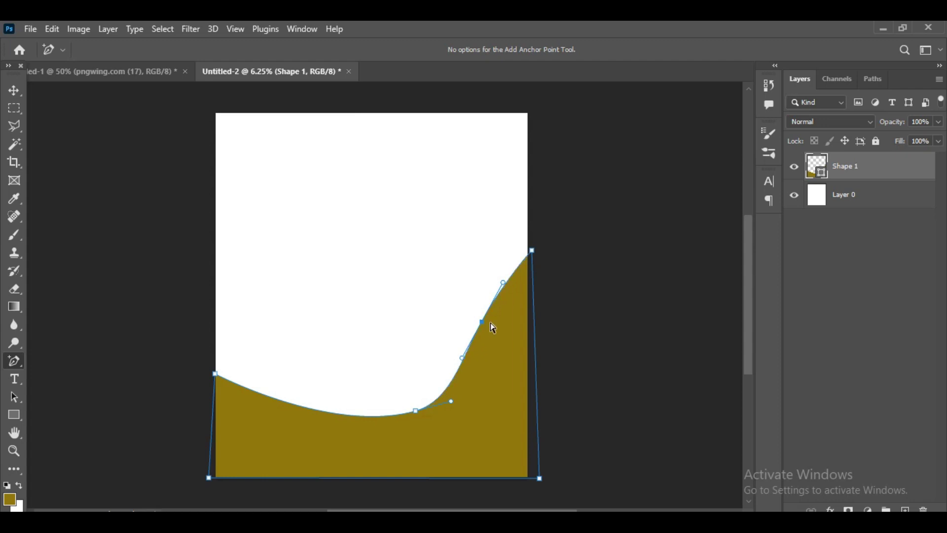
pyautogui.moveTo(503, 282); pyautogui.dragTo(504, 280)
pyautogui.moveTo(417, 412)
pyautogui.mouseDown()
pyautogui.moveTo(438, 409)
pyautogui.moveTo(405, 416)
pyautogui.mouseUp()
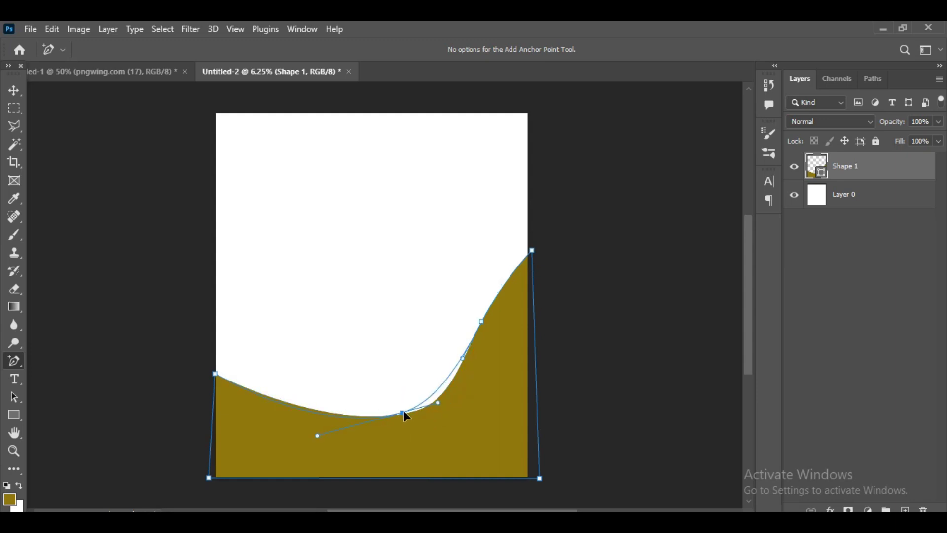
pyautogui.moveTo(531, 251)
pyautogui.mouseDown()
pyautogui.moveTo(525, 292)
pyautogui.moveTo(528, 284)
pyautogui.mouseUp()
pyautogui.moveTo(481, 324)
pyautogui.mouseDown()
pyautogui.moveTo(478, 345)
pyautogui.moveTo(475, 337)
pyautogui.mouseUp()
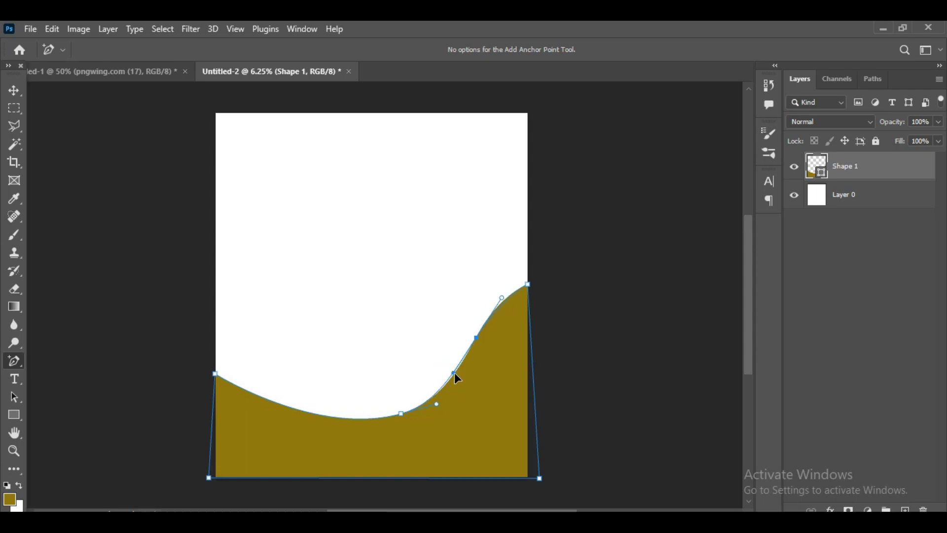
# Step: Refine the wave by shifting its low point further left, then reselect the shape
pyautogui.click(571, 337)
pyautogui.click(381, 368)
pyautogui.click(403, 413)
pyautogui.moveTo(400, 412); pyautogui.dragTo(371, 418)
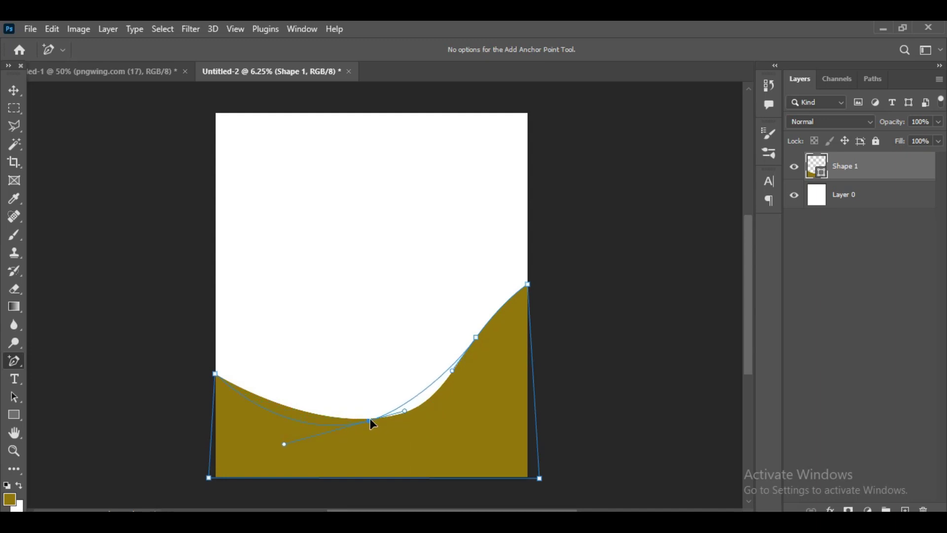
pyautogui.click(620, 378)
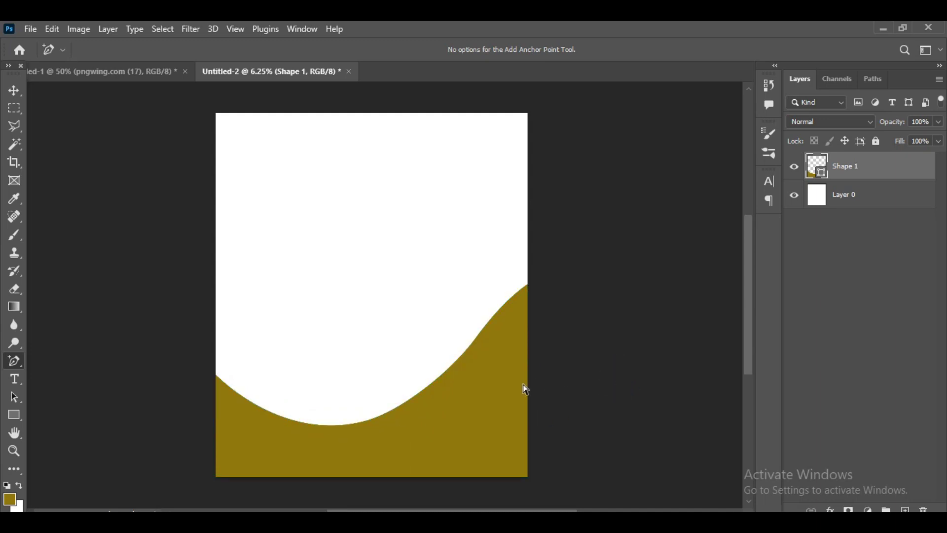
pyautogui.click(492, 389)
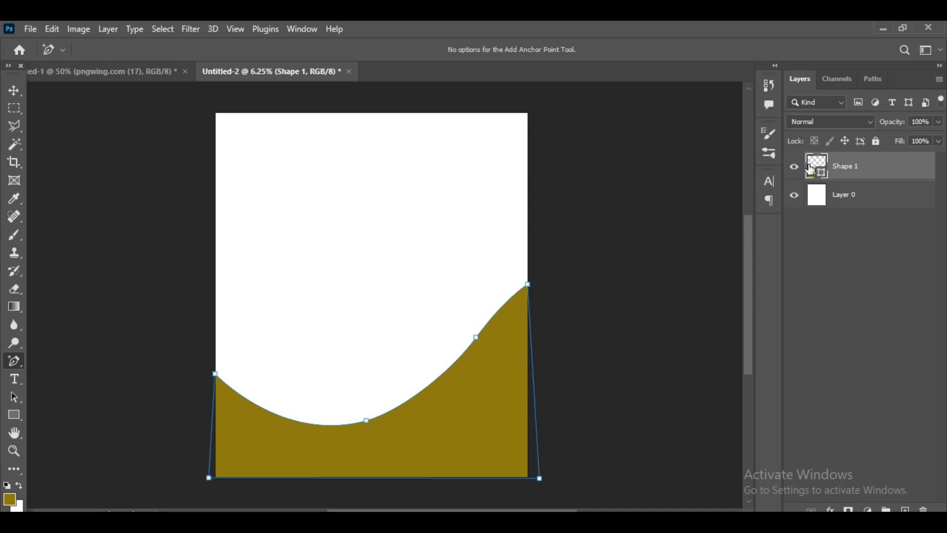
# Step: Set the wave shape's fill colour to white
pyautogui.doubleClick(812, 166)
pyautogui.click(483, 230)
pyautogui.click(895, 173)
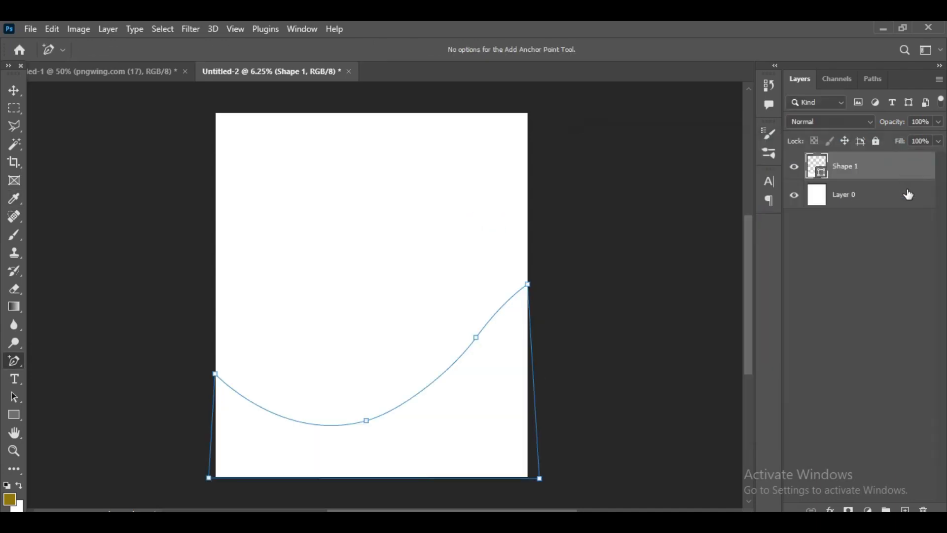
# Step: Add a Gradient Overlay and make its first gradient stop a dark green
pyautogui.click(830, 509)
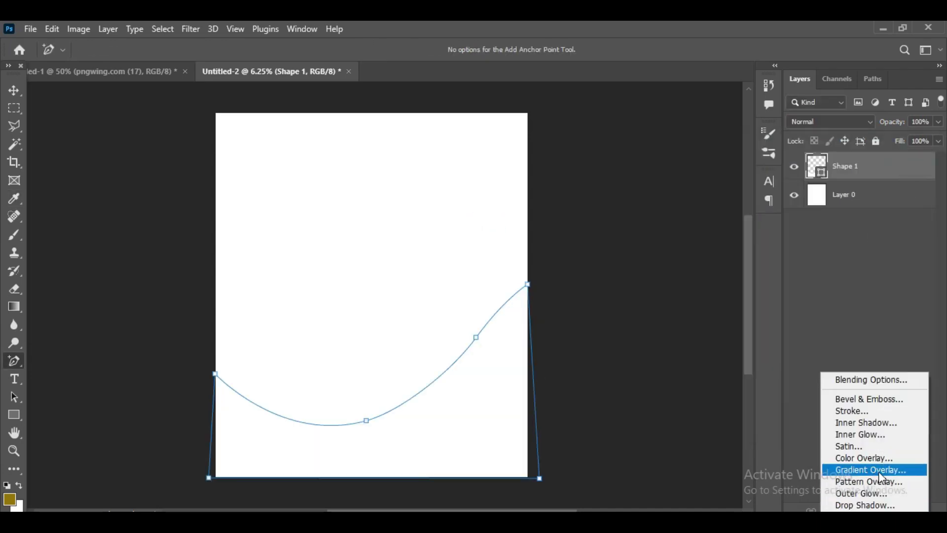
pyautogui.click(871, 469)
pyautogui.click(690, 136)
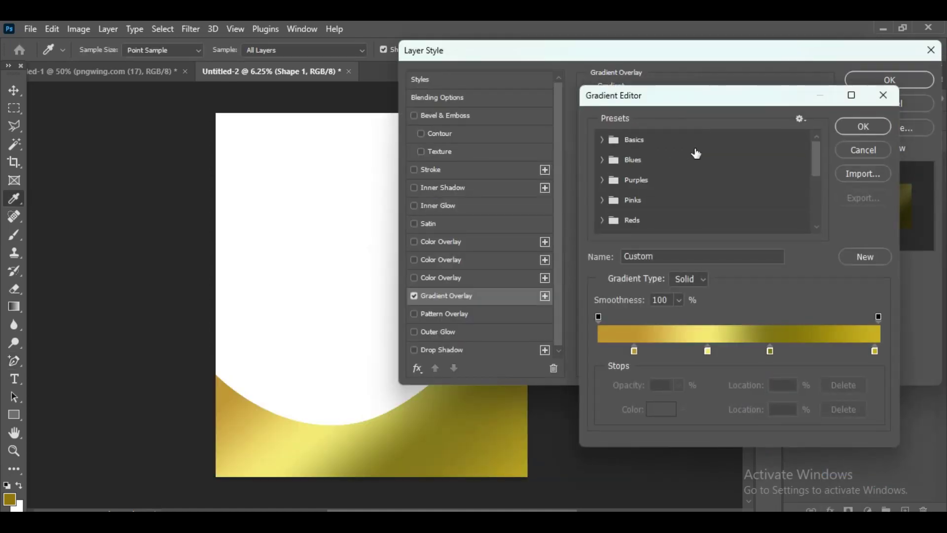
pyautogui.scroll(-1, 651, 194)
pyautogui.scroll(-1, 656, 192)
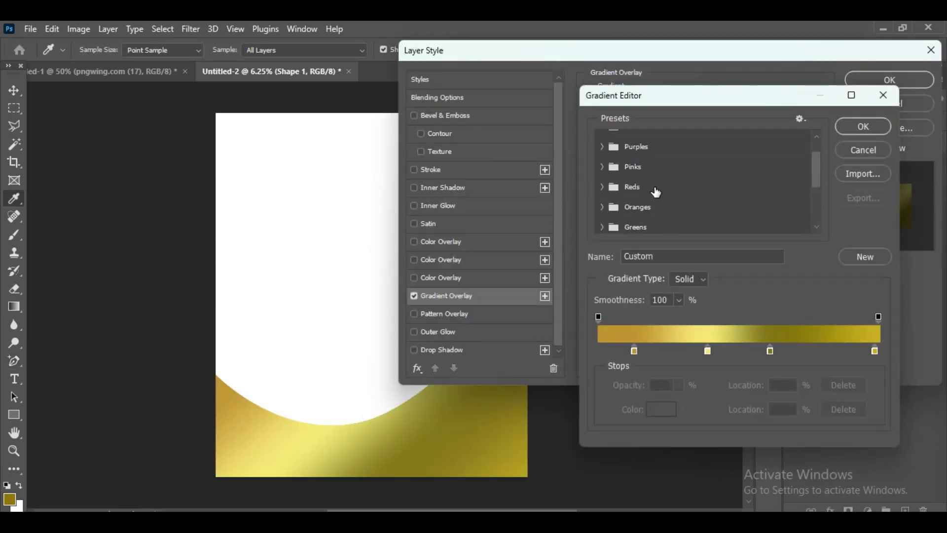
pyautogui.click(606, 229)
pyautogui.moveTo(746, 195); pyautogui.dragTo(748, 306)
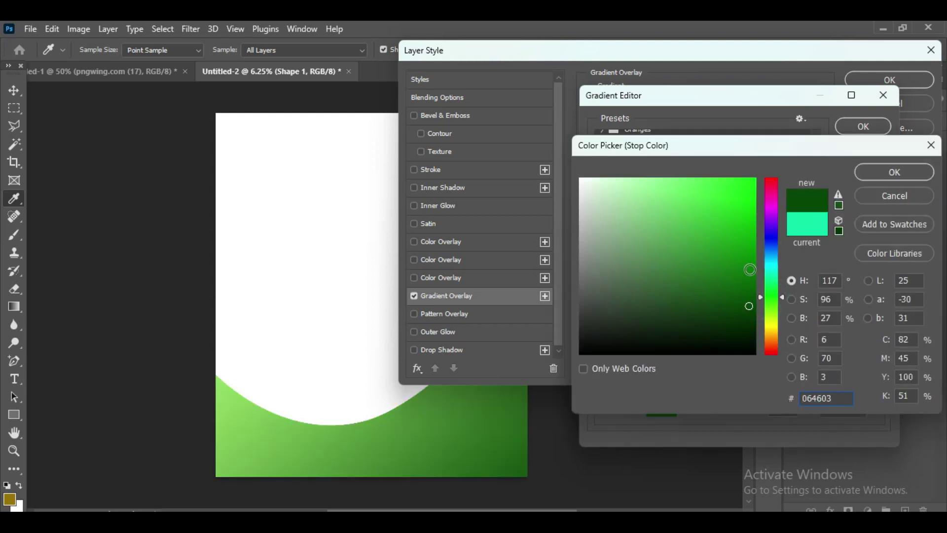
pyautogui.click(750, 269)
pyautogui.moveTo(770, 240); pyautogui.dragTo(770, 301)
pyautogui.click(745, 290)
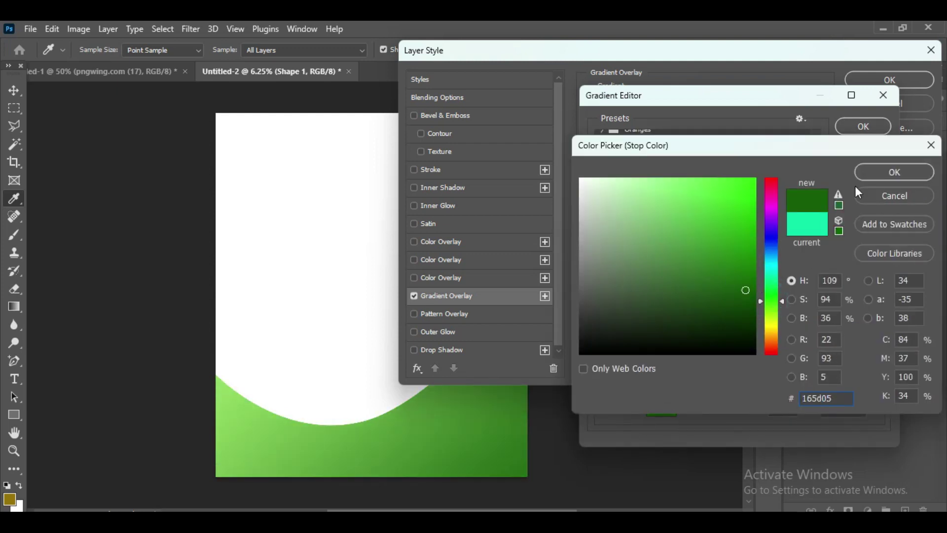
pyautogui.moveTo(768, 304); pyautogui.dragTo(771, 291)
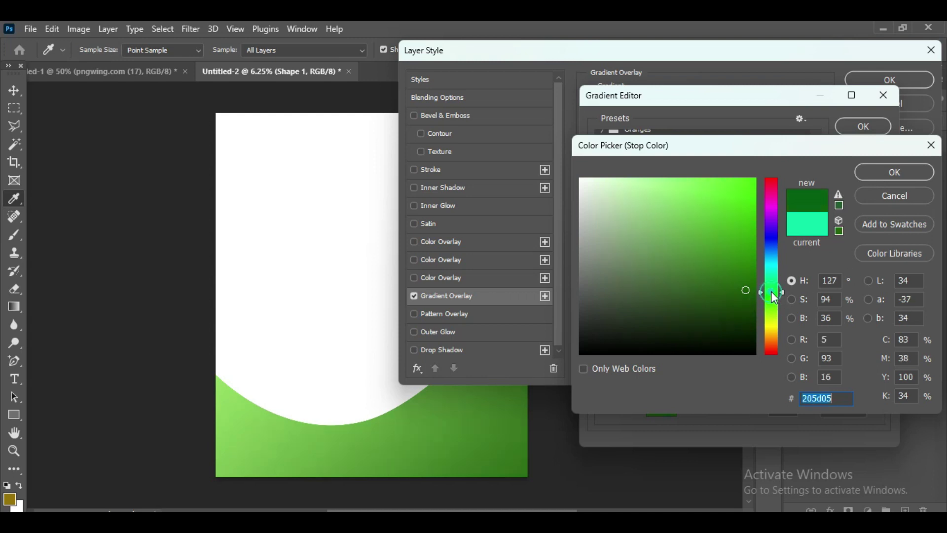
pyautogui.click(743, 278)
pyautogui.click(878, 174)
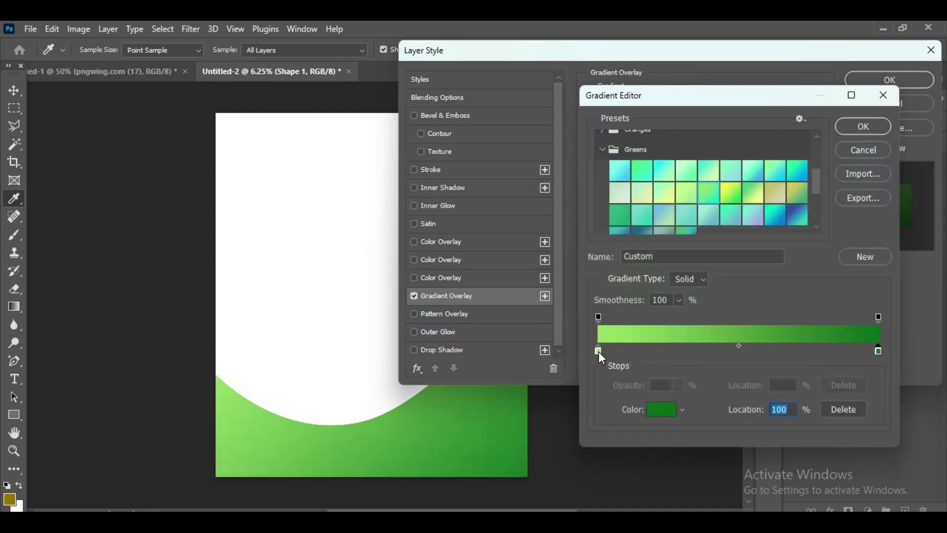
# Step: Set the other stop to green and apply the overlay in Multiply at 97% opacity
pyautogui.click(664, 406)
pyautogui.click(737, 253)
pyautogui.click(892, 172)
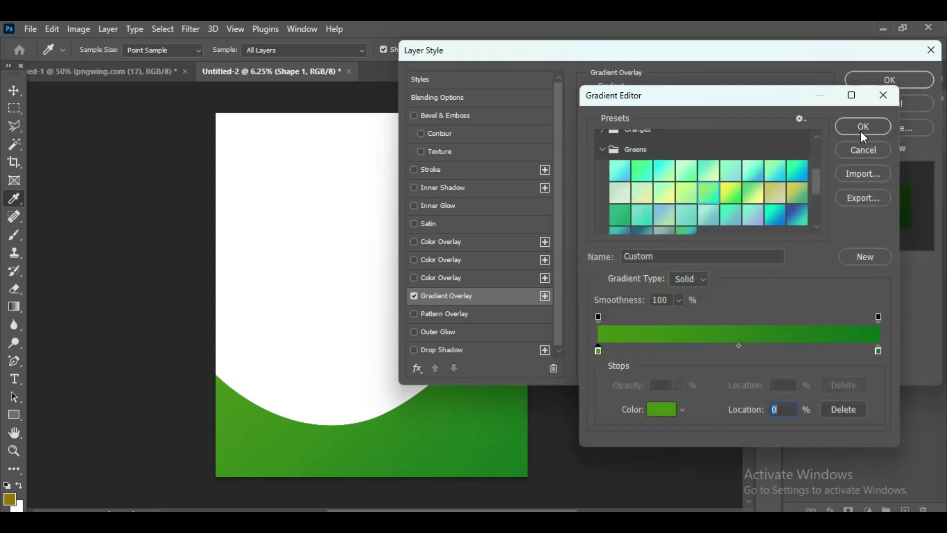
pyautogui.click(862, 127)
pyautogui.click(379, 438)
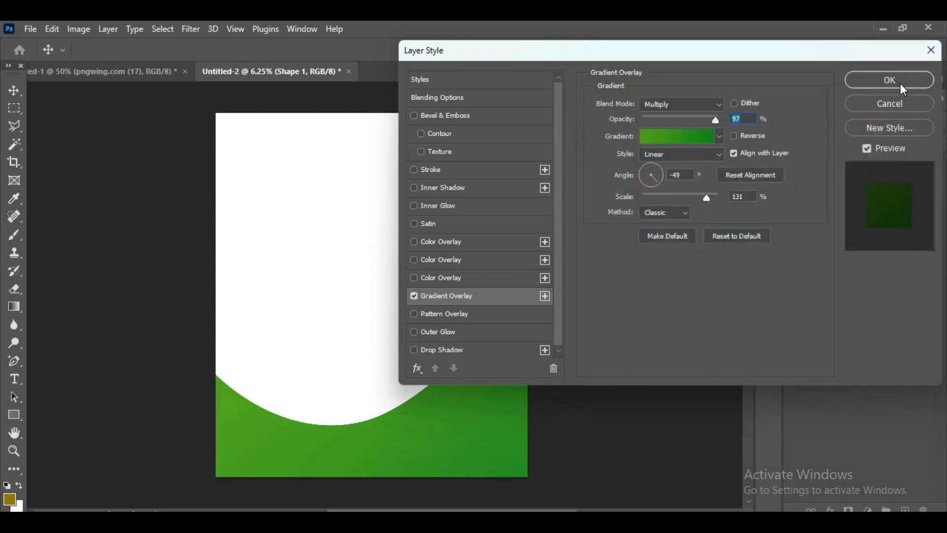
pyautogui.click(901, 83)
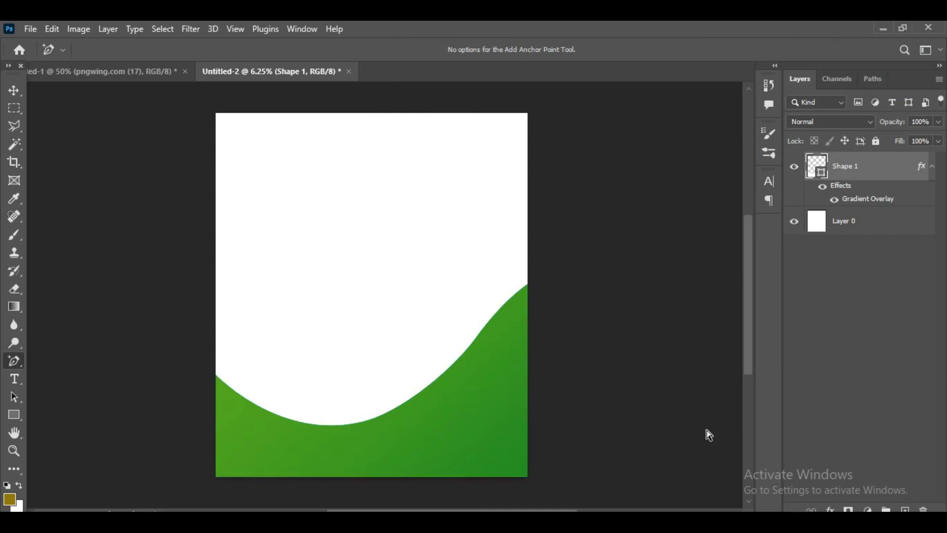
# Step: Draw a triangle from the left page edge into the green wave's dip
pyautogui.rightClick(20, 366)
pyautogui.click(82, 363)
pyautogui.click(214, 398)
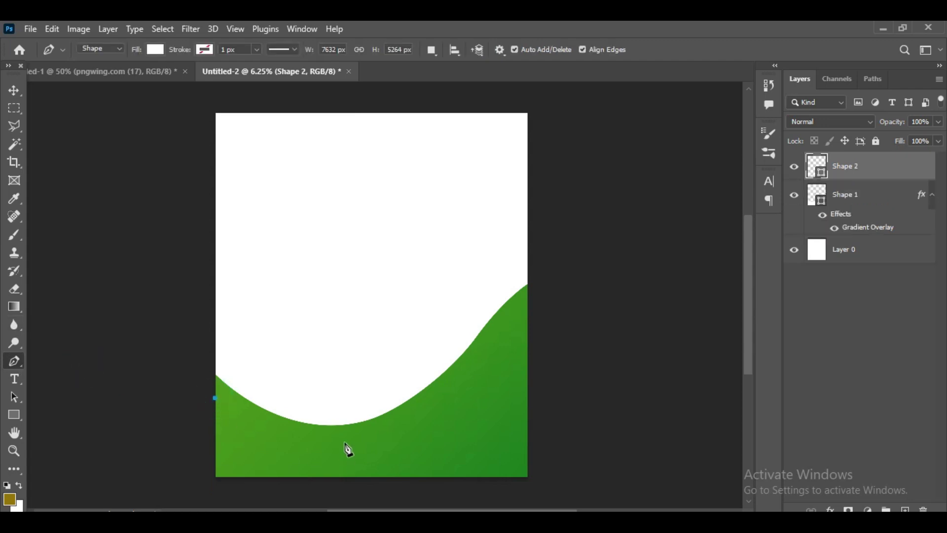
pyautogui.click(417, 403)
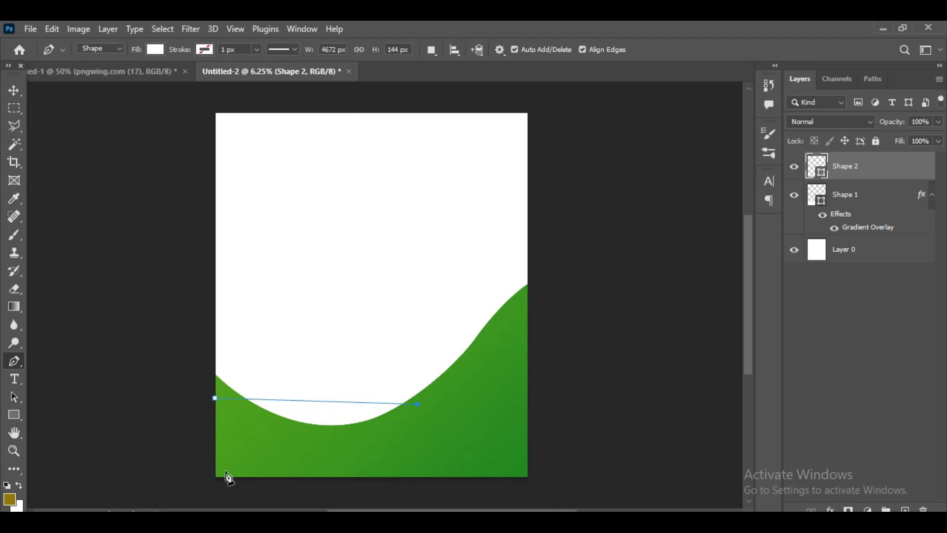
pyautogui.click(217, 433)
pyautogui.click(215, 398)
# Step: Lower the triangle to 78% opacity and curve it into a thin band with a vertical left edge
pyautogui.rightClick(13, 363)
pyautogui.click(89, 400)
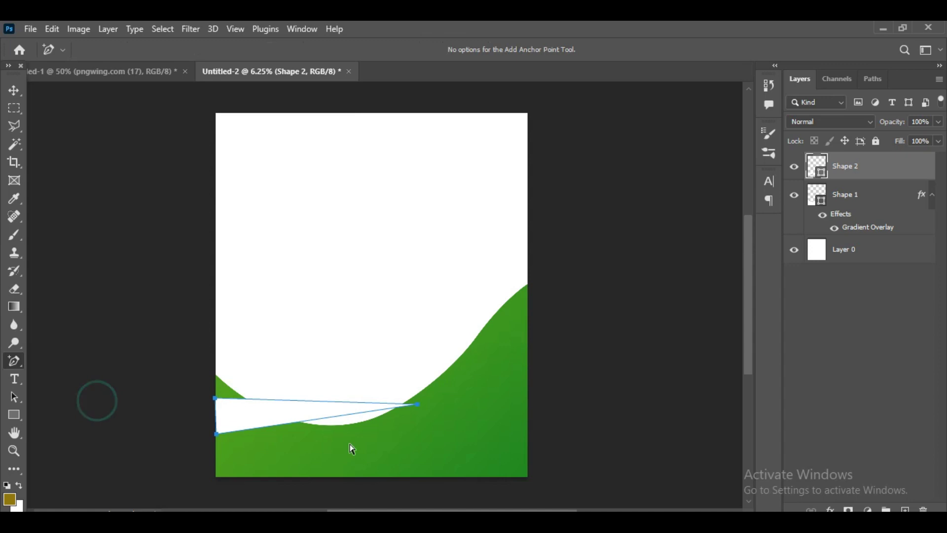
pyautogui.moveTo(897, 123); pyautogui.dragTo(884, 132)
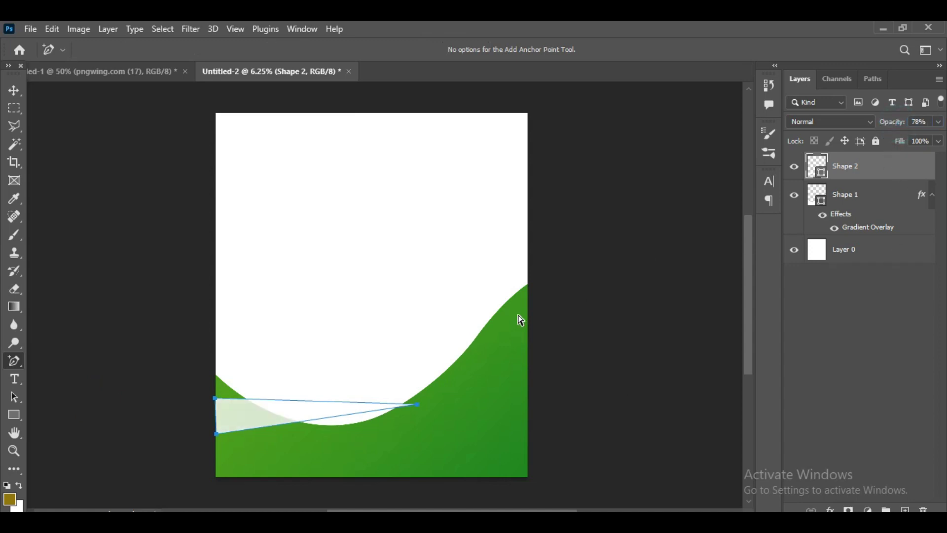
pyautogui.scroll(1, 520, 318)
pyautogui.moveTo(444, 389); pyautogui.dragTo(493, 243)
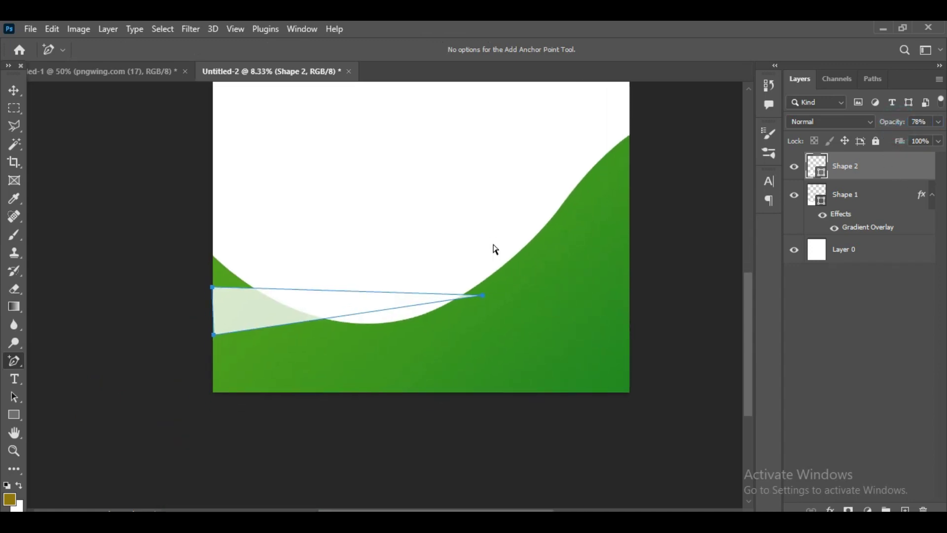
pyautogui.hotkey('ctrl', '+')
pyautogui.moveTo(359, 321)
pyautogui.mouseDown()
pyautogui.moveTo(371, 369)
pyautogui.moveTo(350, 384)
pyautogui.mouseUp()
pyautogui.moveTo(328, 289); pyautogui.dragTo(330, 356)
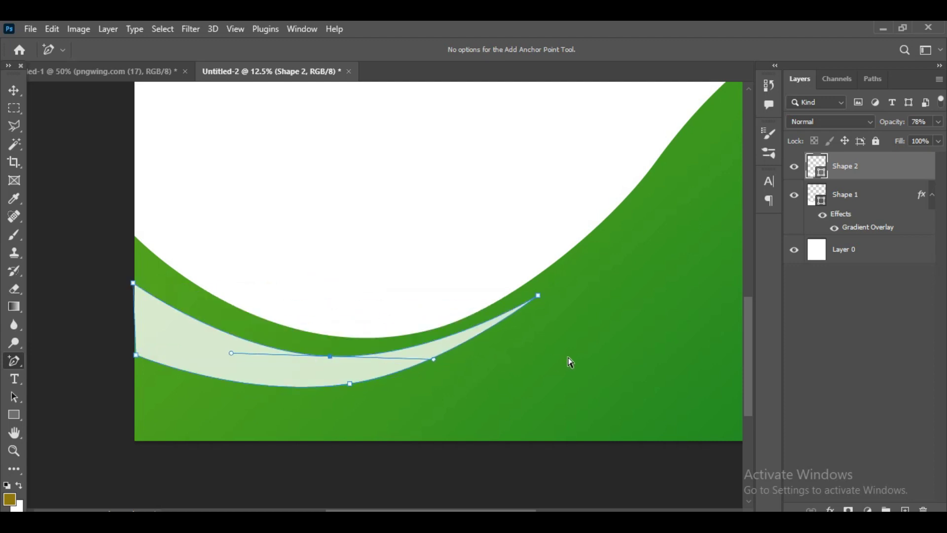
pyautogui.click(139, 356)
pyautogui.moveTo(134, 356); pyautogui.dragTo(131, 355)
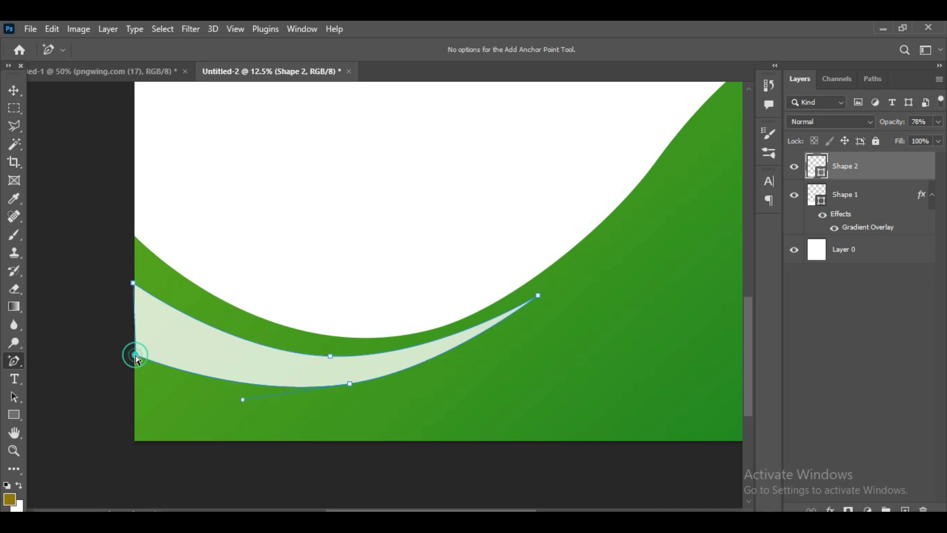
# Step: Fill Shape 2 with bright green 5db815 and add a layer mask to it
pyautogui.click(7, 91)
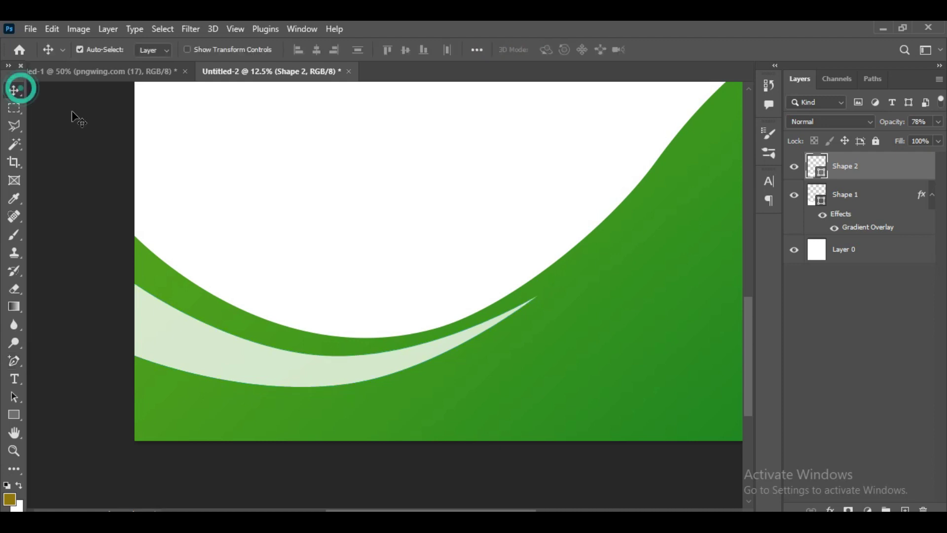
pyautogui.doubleClick(814, 165)
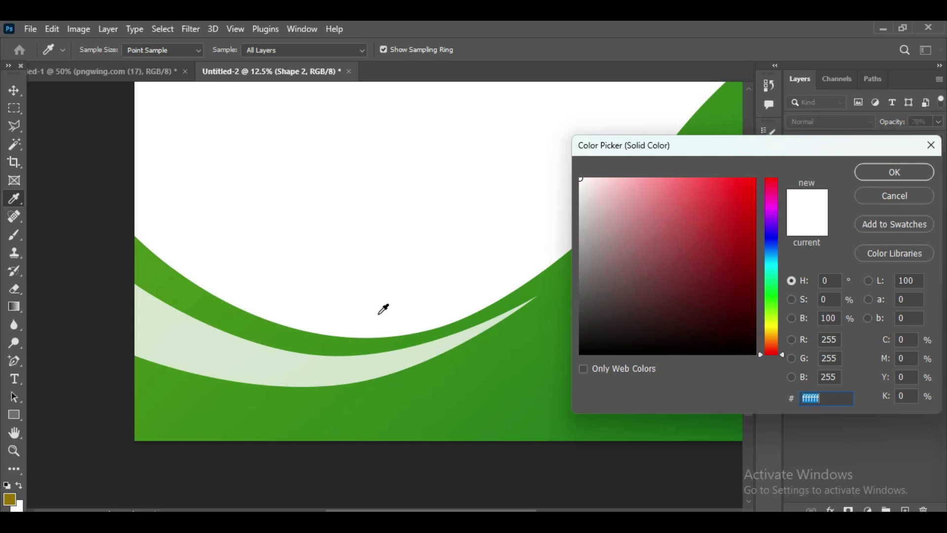
pyautogui.click(147, 264)
pyautogui.moveTo(733, 232)
pyautogui.mouseDown()
pyautogui.moveTo(743, 212)
pyautogui.moveTo(723, 237)
pyautogui.moveTo(735, 260)
pyautogui.moveTo(735, 226)
pyautogui.mouseUp()
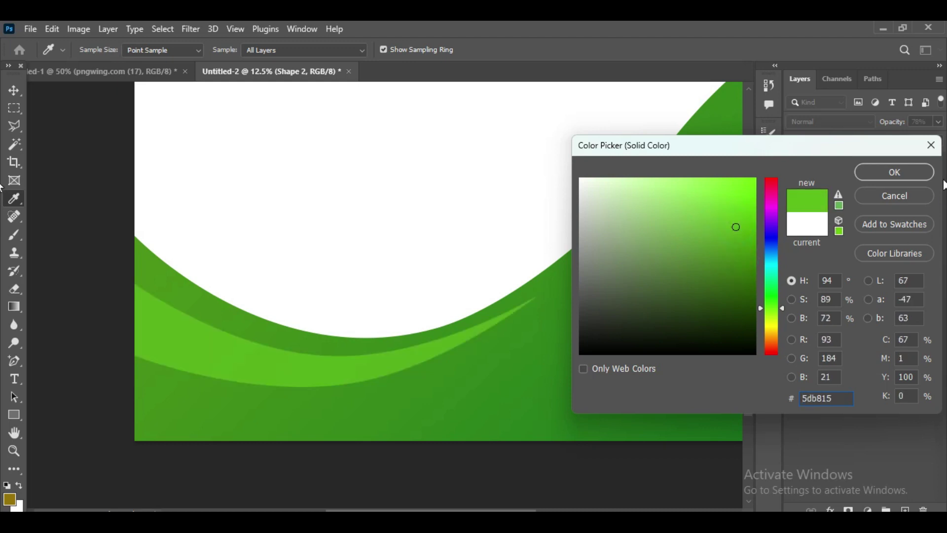
pyautogui.click(863, 172)
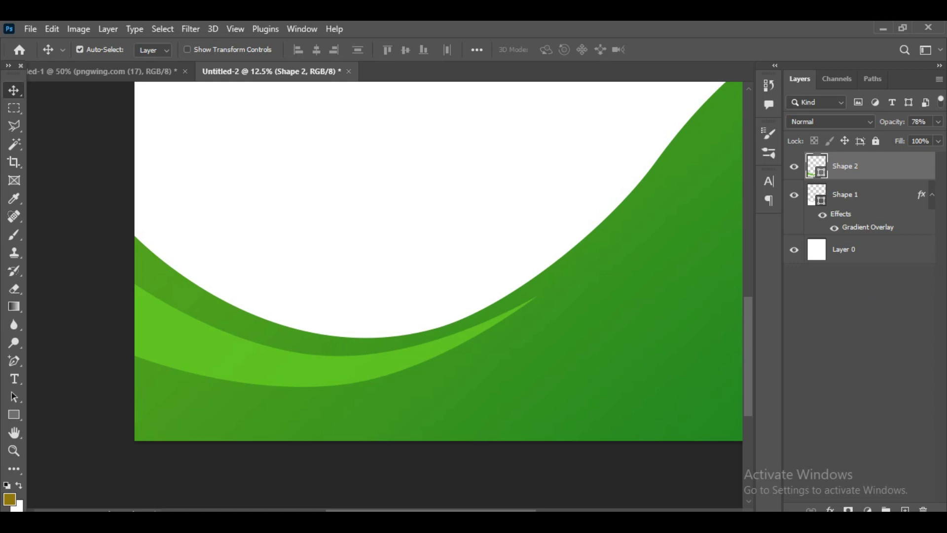
pyautogui.click(848, 509)
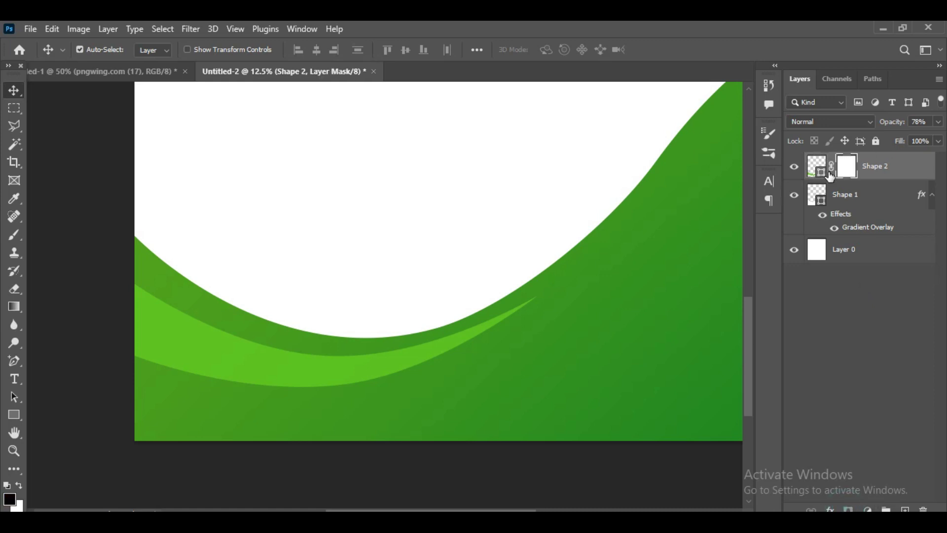
# Step: Drag a black-to-transparent gradient on Shape 2's mask so the band's left end fades out
pyautogui.click(14, 306)
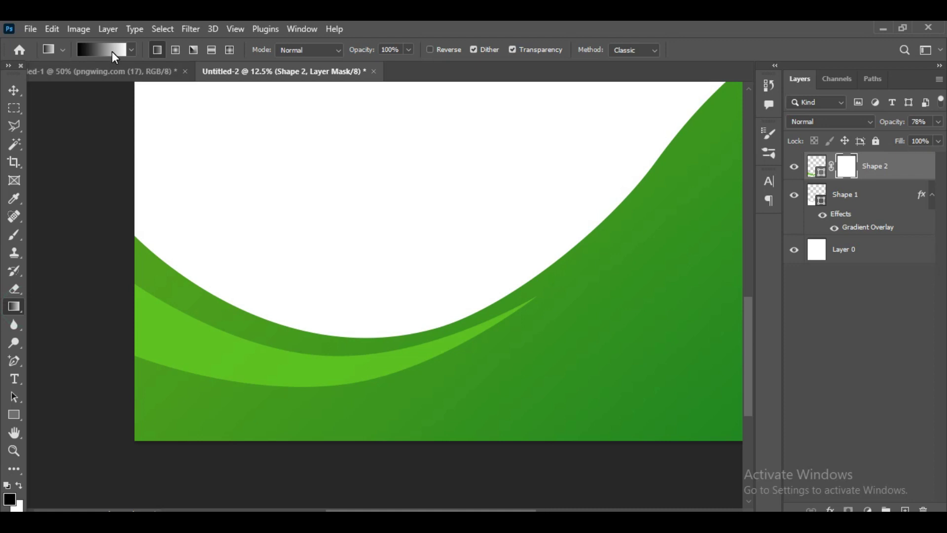
pyautogui.moveTo(500, 323); pyautogui.dragTo(273, 380)
pyautogui.moveTo(186, 337); pyautogui.dragTo(276, 378)
pyautogui.moveTo(188, 355); pyautogui.dragTo(290, 379)
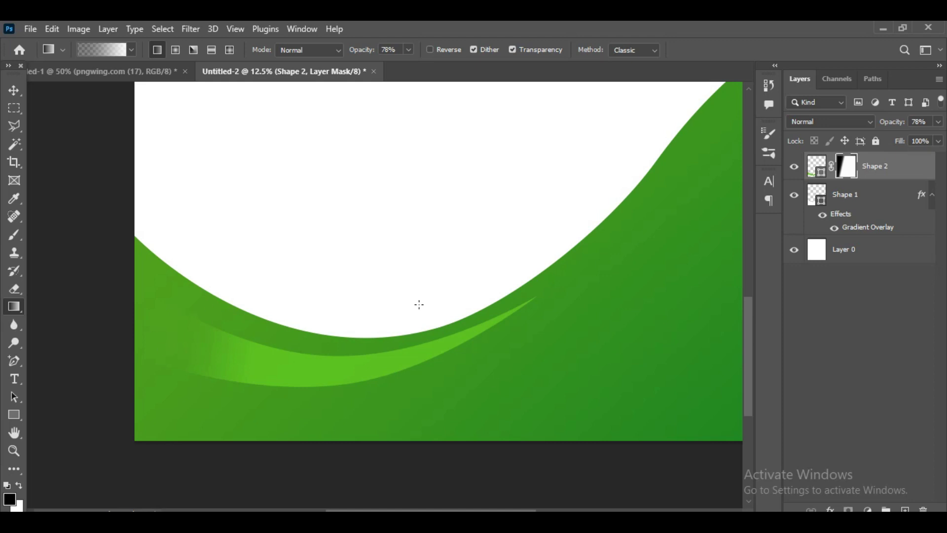
pyautogui.moveTo(134, 336); pyautogui.dragTo(297, 384)
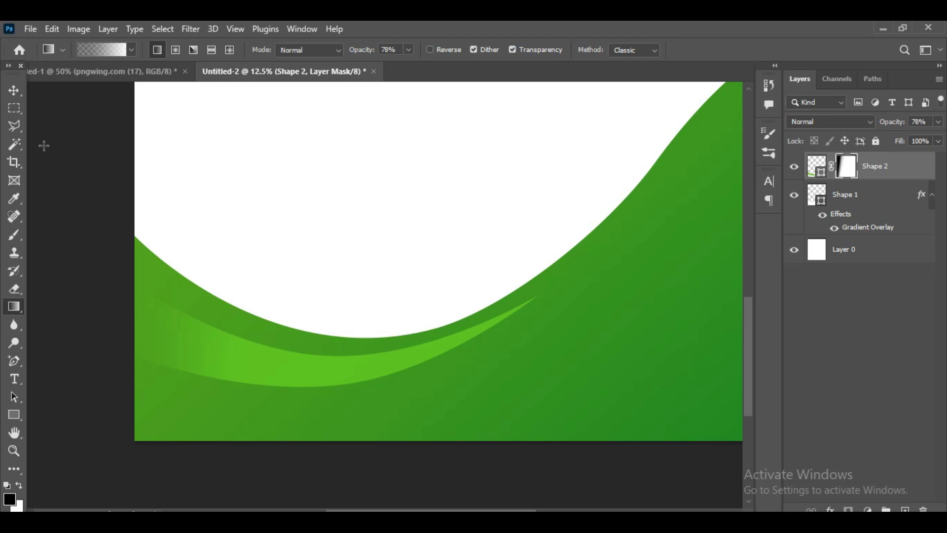
# Step: Draw a new triangle from the flyer's left edge to a point just above the wave
pyautogui.press('v')
pyautogui.hotkey('ctrl', '-')
pyautogui.rightClick(14, 361)
pyautogui.click(55, 361)
pyautogui.click(154, 310)
pyautogui.click(337, 413)
pyautogui.click(154, 353)
pyautogui.click(154, 311)
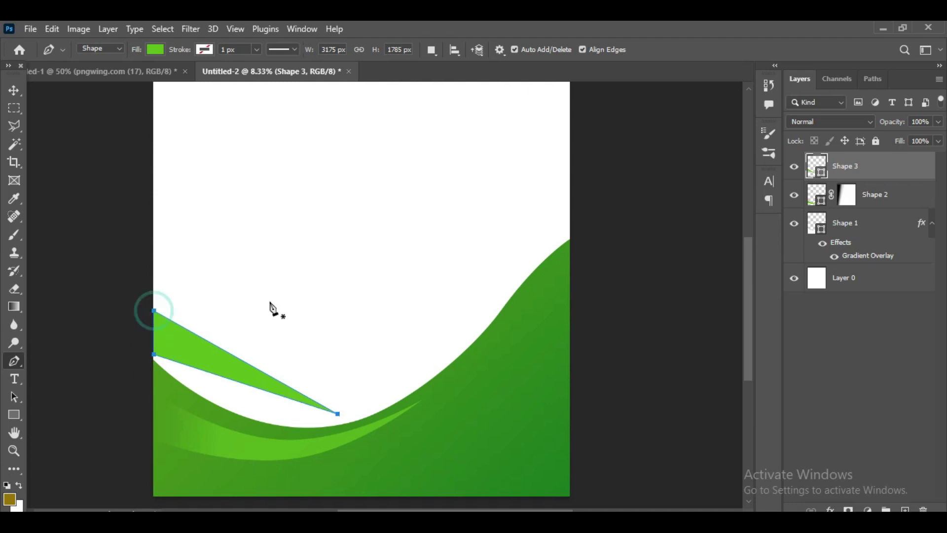
# Step: Curve the triangle's lower and top edges into a thin sliver hugging the wave
pyautogui.hotkey('ctrl', '+')
pyautogui.moveTo(296, 414); pyautogui.dragTo(448, 283)
pyautogui.rightClick(14, 360)
pyautogui.click(77, 387)
pyautogui.rightClick(14, 360)
pyautogui.click(93, 399)
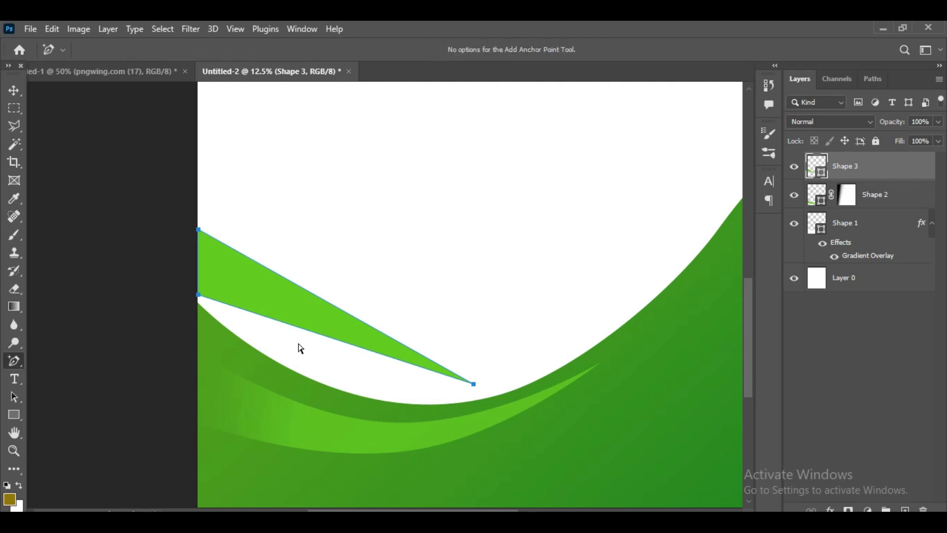
pyautogui.moveTo(333, 339); pyautogui.dragTo(328, 376)
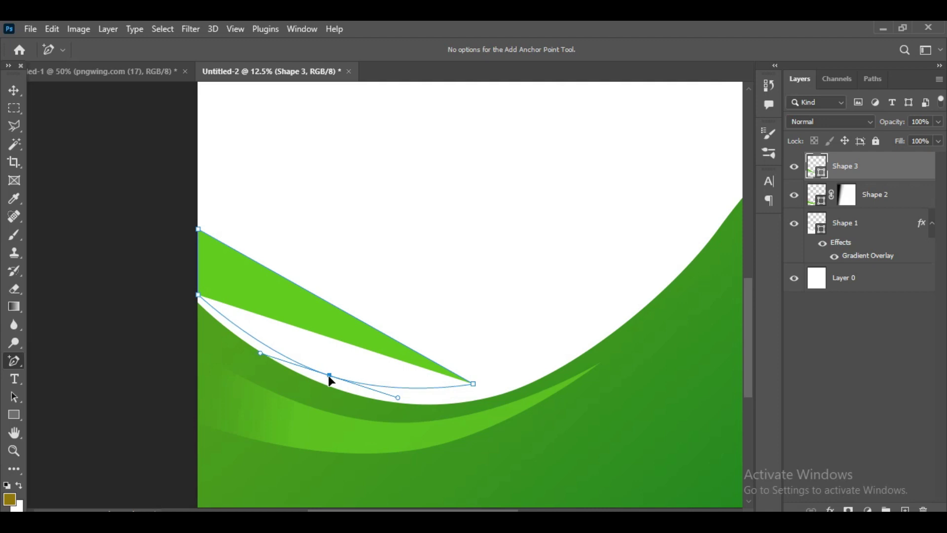
pyautogui.moveTo(343, 311); pyautogui.dragTo(318, 344)
# Step: Set Shape 3's fill colour to white (ffffff)
pyautogui.click(14, 91)
pyautogui.click(359, 338)
pyautogui.click(816, 166)
pyautogui.doubleClick(812, 168)
pyautogui.write('ffffff')
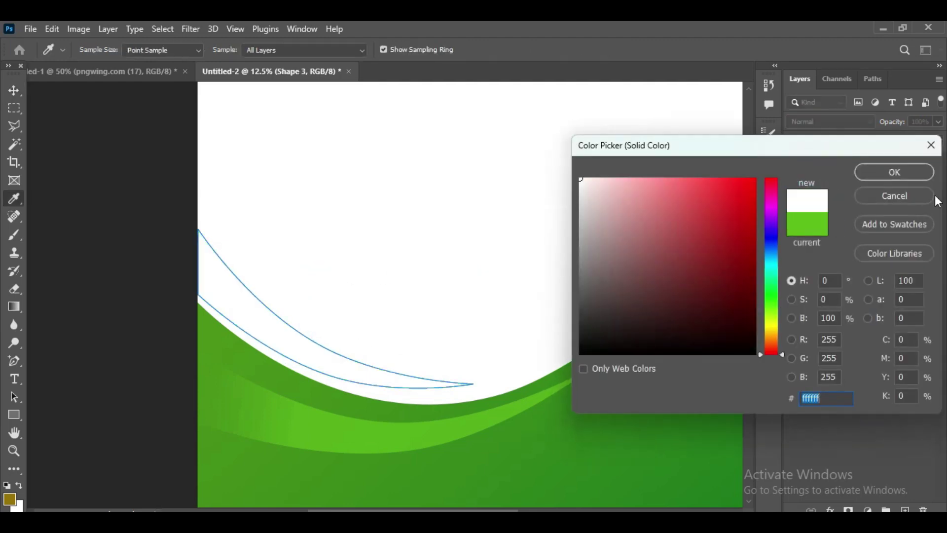
pyautogui.click(894, 172)
# Step: Give Shape 3 a yellow-green to deep green Gradient Overlay at a 166° angle
pyautogui.click(830, 510)
pyautogui.click(883, 464)
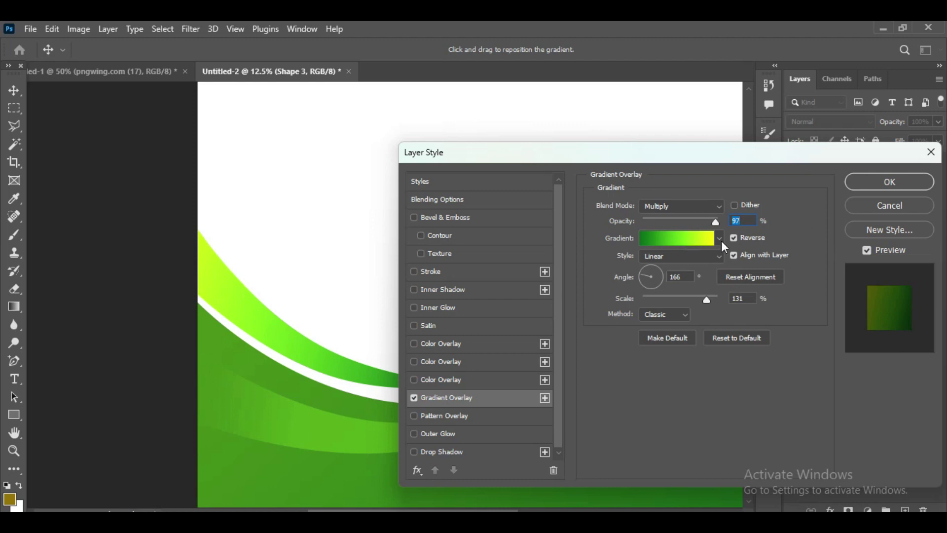
pyautogui.click(733, 238)
pyautogui.click(734, 237)
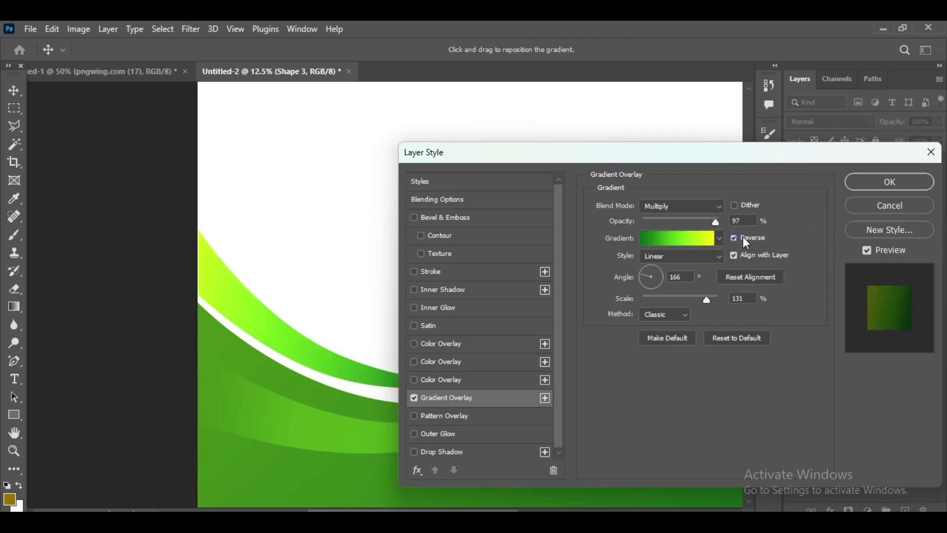
pyautogui.click(917, 184)
pyautogui.hotkey('ctrl', '-')
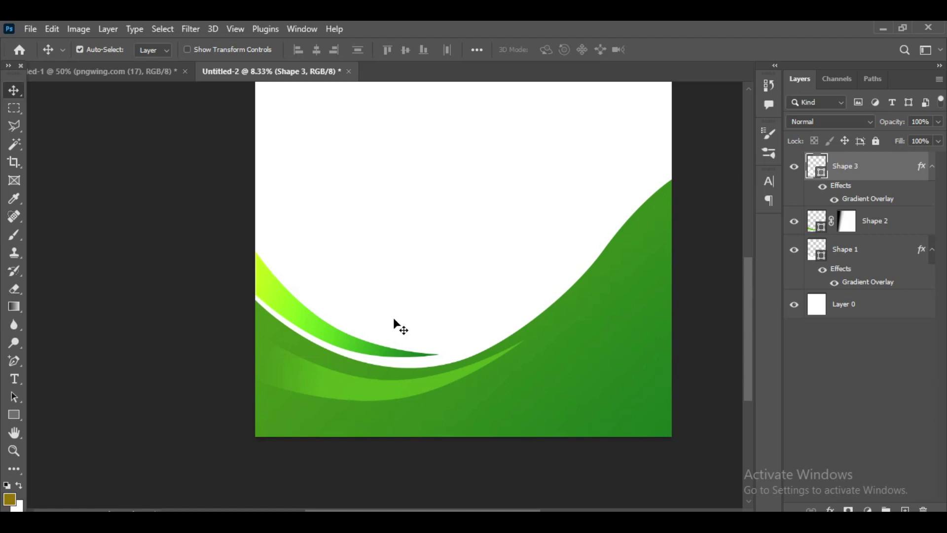
# Step: Attempt a diagonal strip with the Pen tool, then delete the faulty Shape 4 layer
pyautogui.rightClick(14, 361)
pyautogui.click(69, 360)
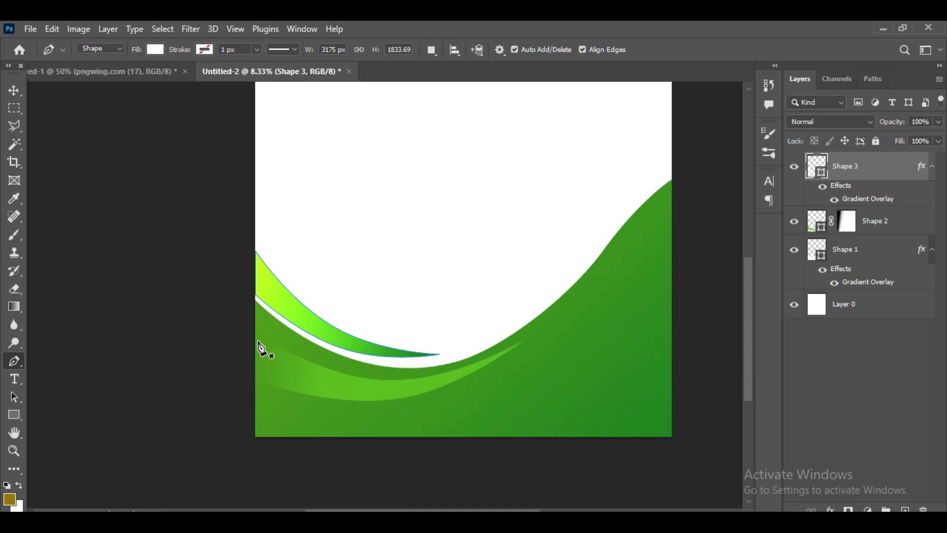
pyautogui.click(255, 327)
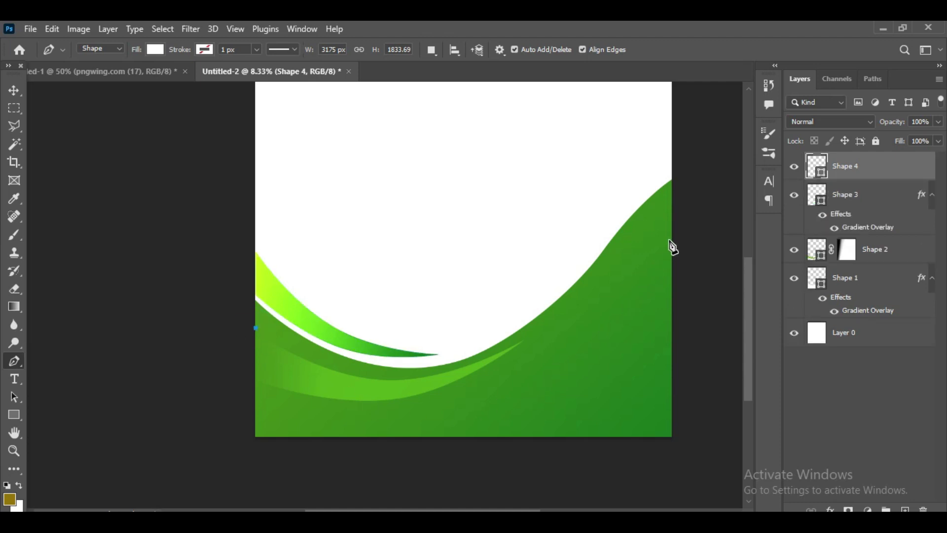
pyautogui.click(670, 106)
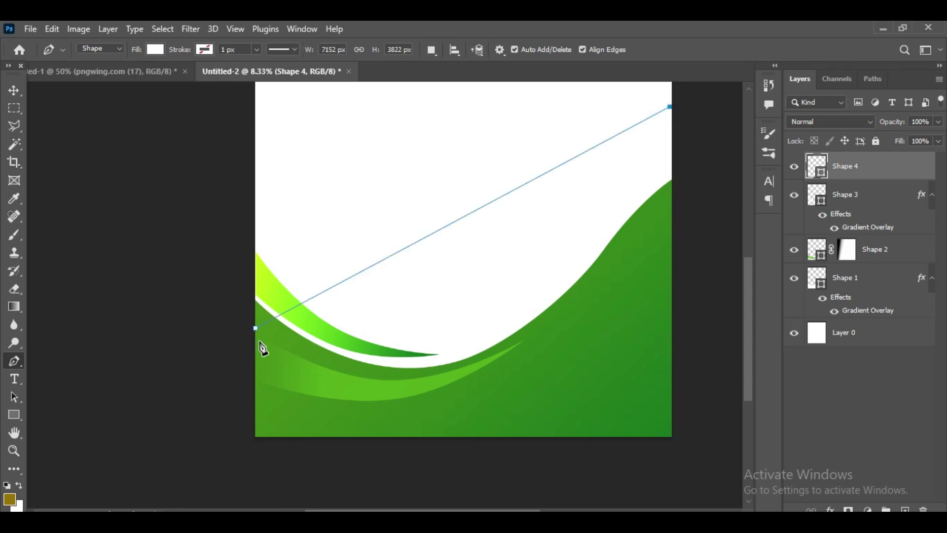
pyautogui.click(256, 335)
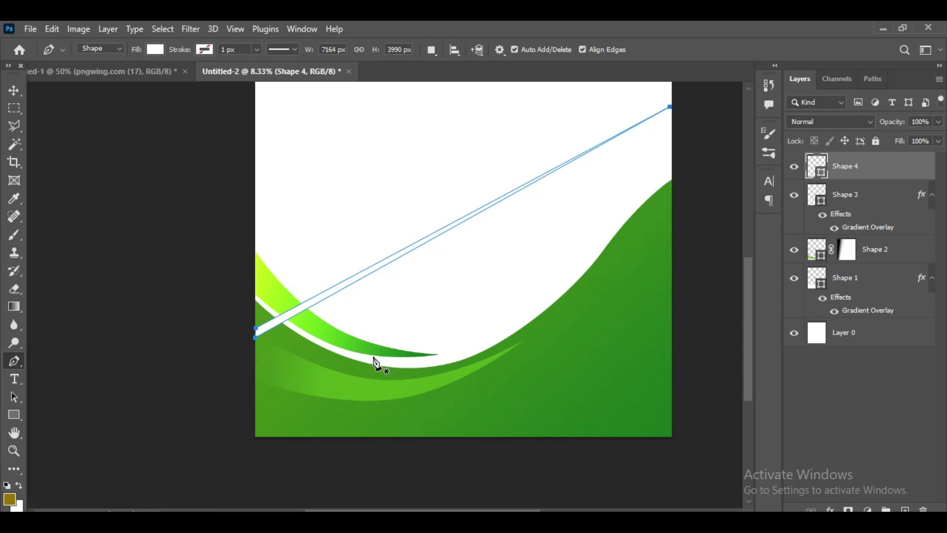
pyautogui.click(256, 337)
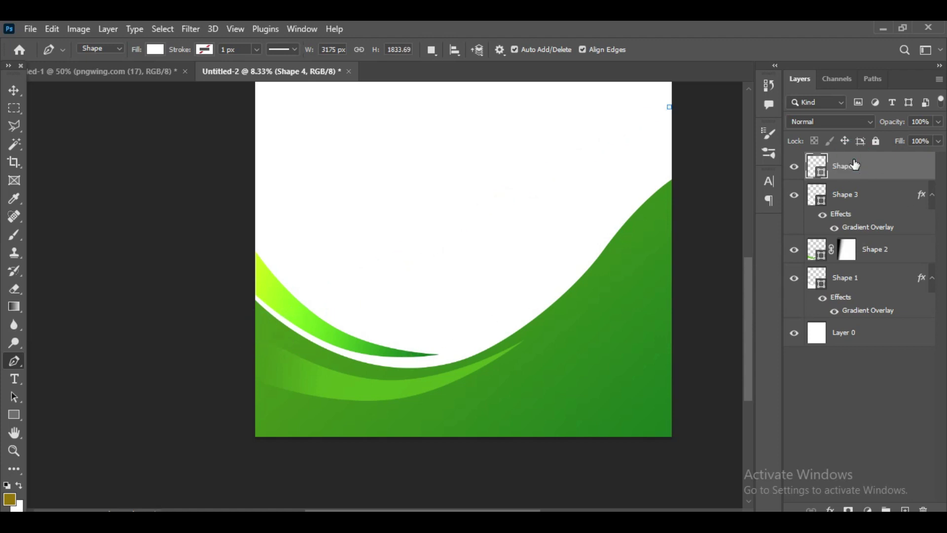
pyautogui.press('Delete')
# Step: Redraw the strip as a closed thin sliver from the left edge up to the top-right corner
pyautogui.rightClick(20, 362)
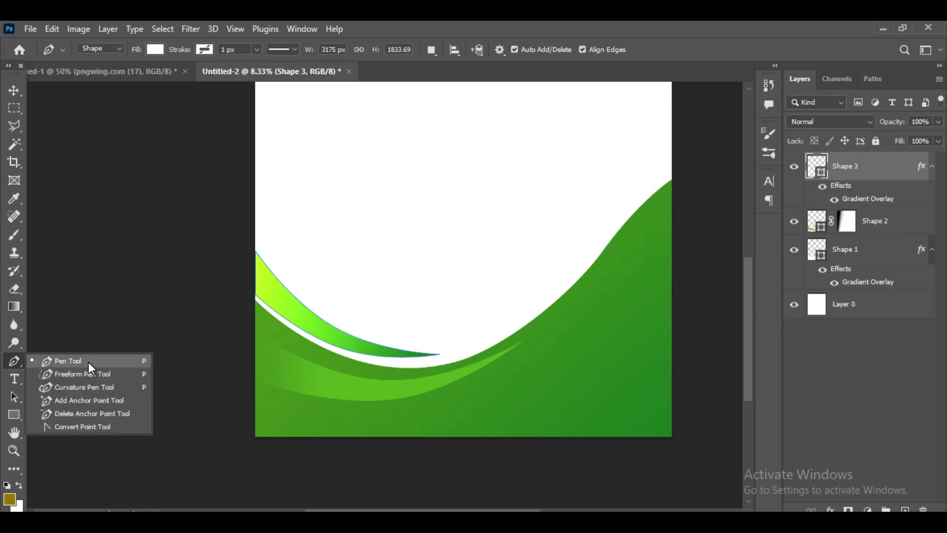
pyautogui.click(88, 362)
pyautogui.click(256, 337)
pyautogui.click(670, 108)
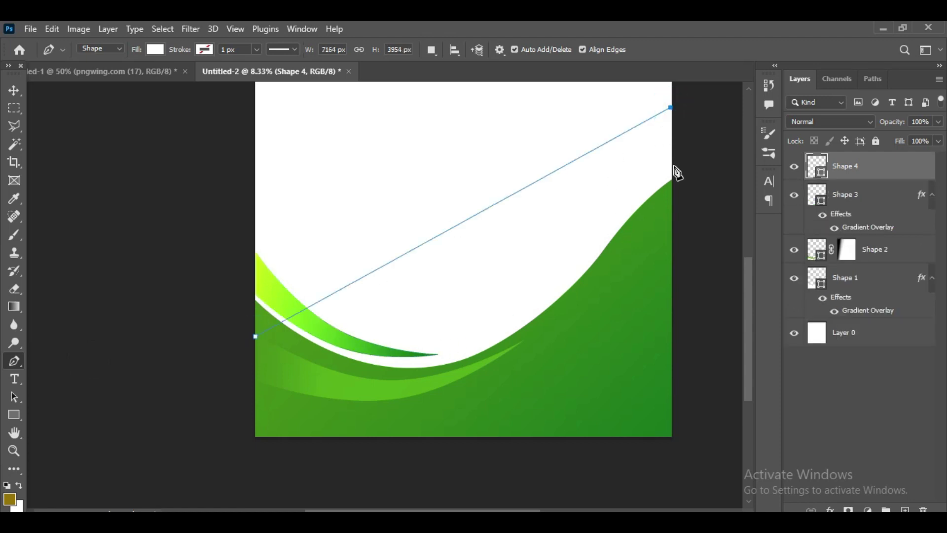
pyautogui.click(671, 116)
pyautogui.click(256, 348)
pyautogui.rightClick(14, 361)
pyautogui.click(90, 400)
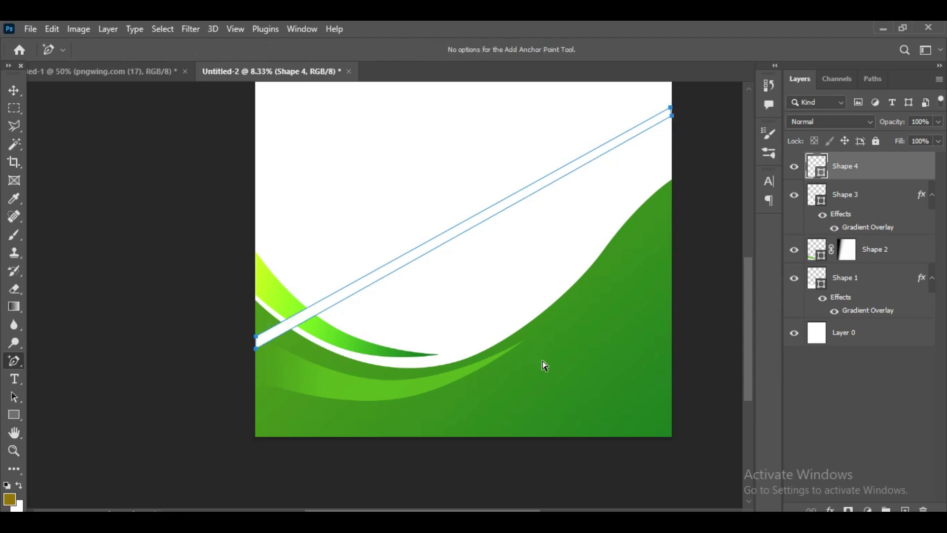
# Step: Bend Shape 4's edges down along the wave and lower its top-right end past the edge
pyautogui.moveTo(464, 232)
pyautogui.mouseDown()
pyautogui.moveTo(481, 311)
pyautogui.moveTo(462, 345)
pyautogui.mouseUp()
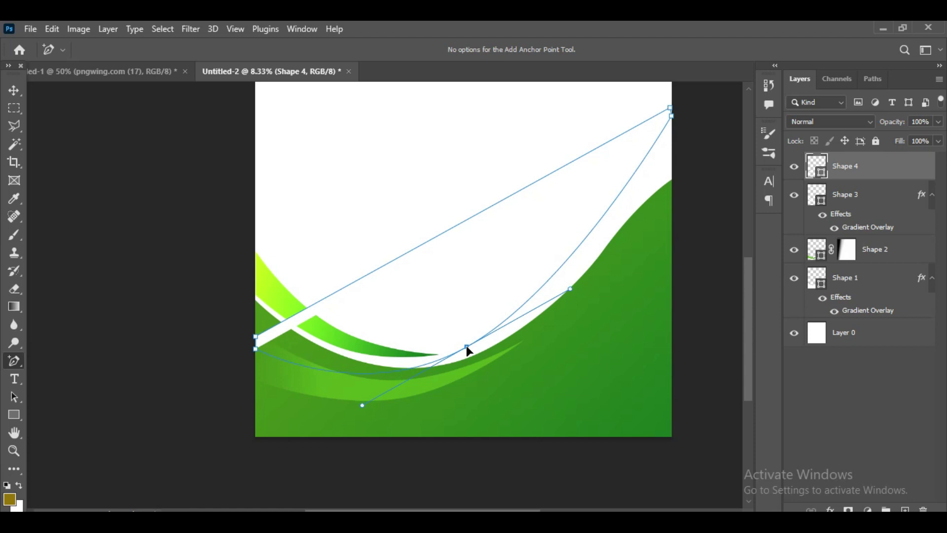
pyautogui.moveTo(462, 346); pyautogui.dragTo(466, 347)
pyautogui.moveTo(608, 211); pyautogui.dragTo(591, 205)
pyautogui.moveTo(673, 116); pyautogui.dragTo(673, 143)
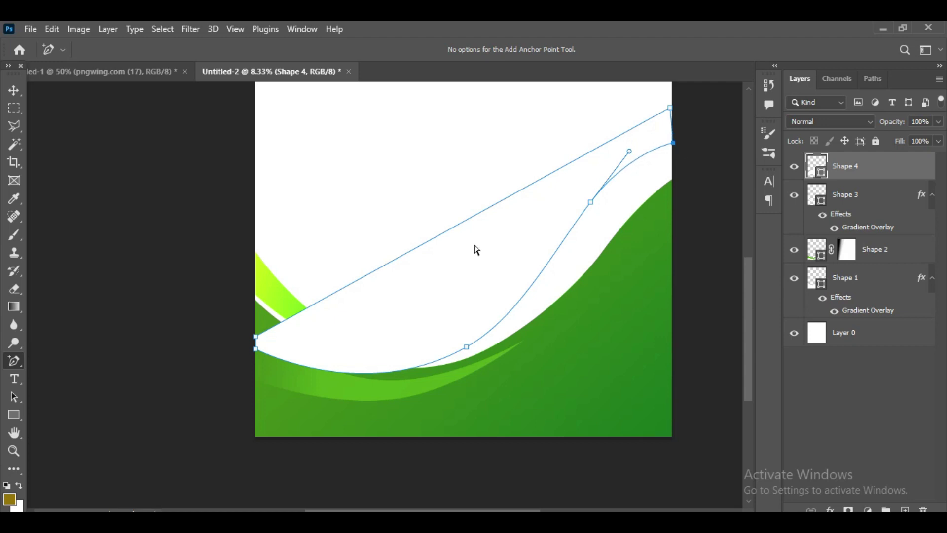
pyautogui.moveTo(406, 265)
pyautogui.mouseDown()
pyautogui.moveTo(466, 349)
pyautogui.moveTo(443, 349)
pyautogui.mouseUp()
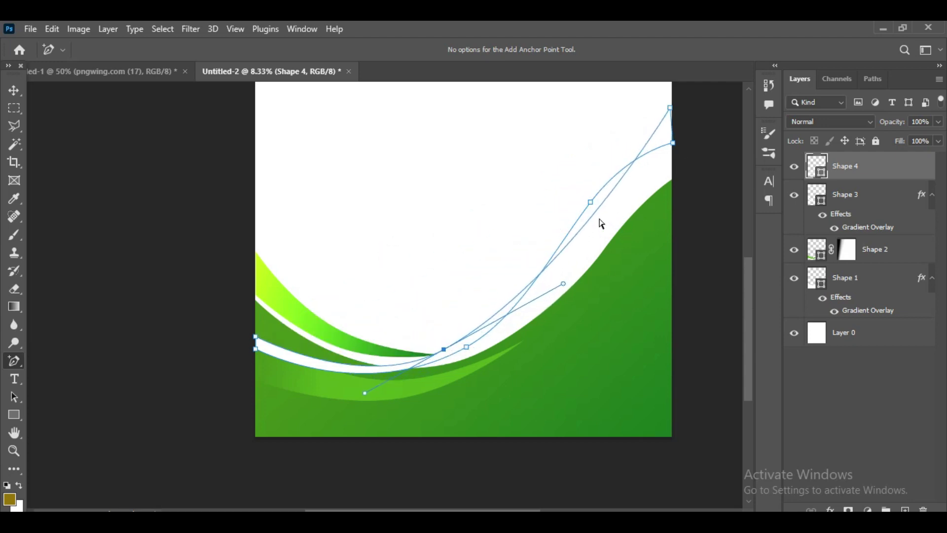
pyautogui.moveTo(595, 212); pyautogui.dragTo(584, 198)
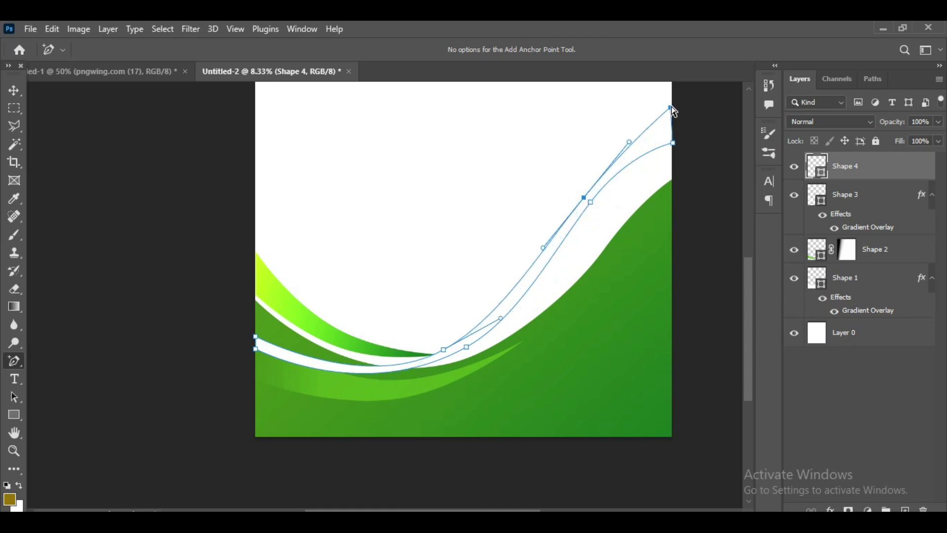
pyautogui.moveTo(670, 107); pyautogui.dragTo(682, 133)
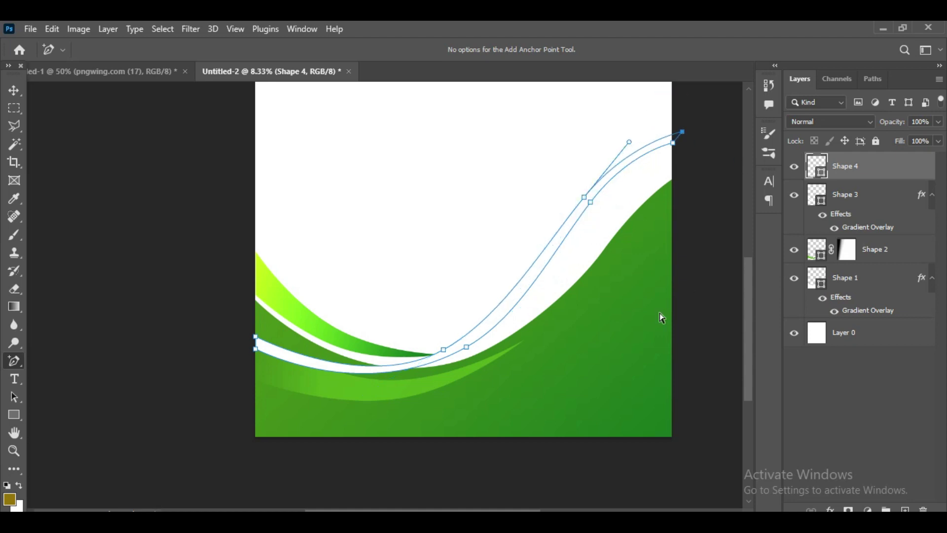
# Step: Smooth the band's S-curve by nudging its lower and upper anchors and curve handle
pyautogui.moveTo(444, 349)
pyautogui.mouseDown()
pyautogui.moveTo(467, 344)
pyautogui.moveTo(453, 347)
pyautogui.mouseUp()
pyautogui.moveTo(585, 199)
pyautogui.mouseDown()
pyautogui.moveTo(577, 206)
pyautogui.moveTo(590, 197)
pyautogui.mouseUp()
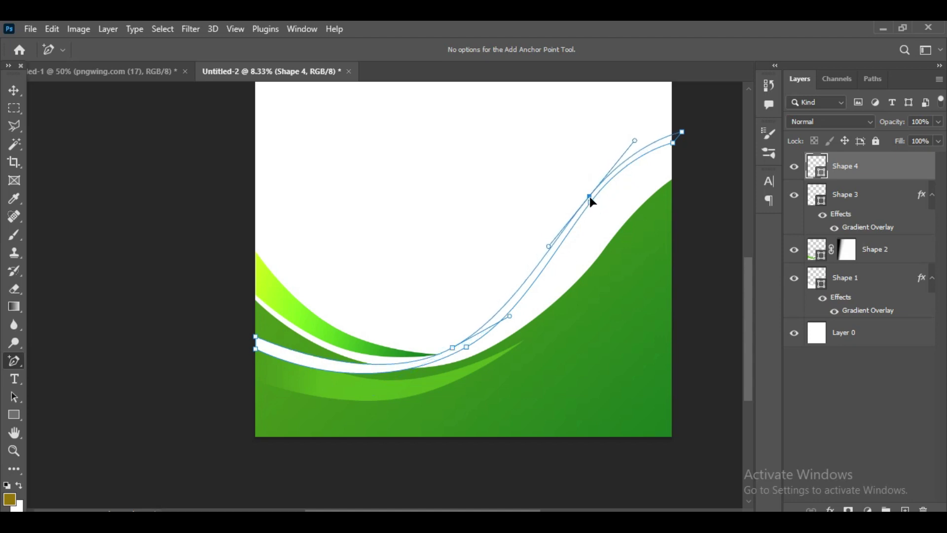
pyautogui.moveTo(510, 316)
pyautogui.mouseDown()
pyautogui.moveTo(526, 303)
pyautogui.moveTo(513, 315)
pyautogui.mouseUp()
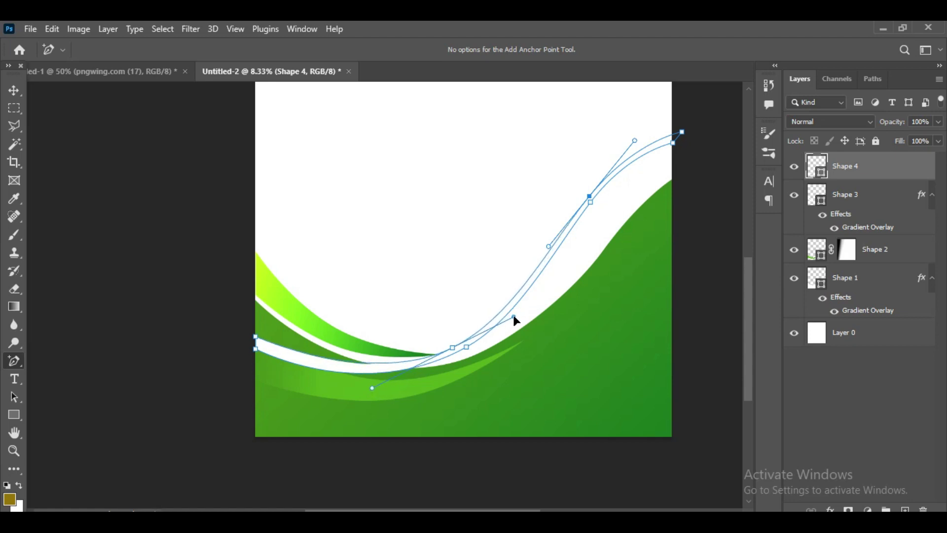
pyautogui.moveTo(512, 316); pyautogui.dragTo(509, 321)
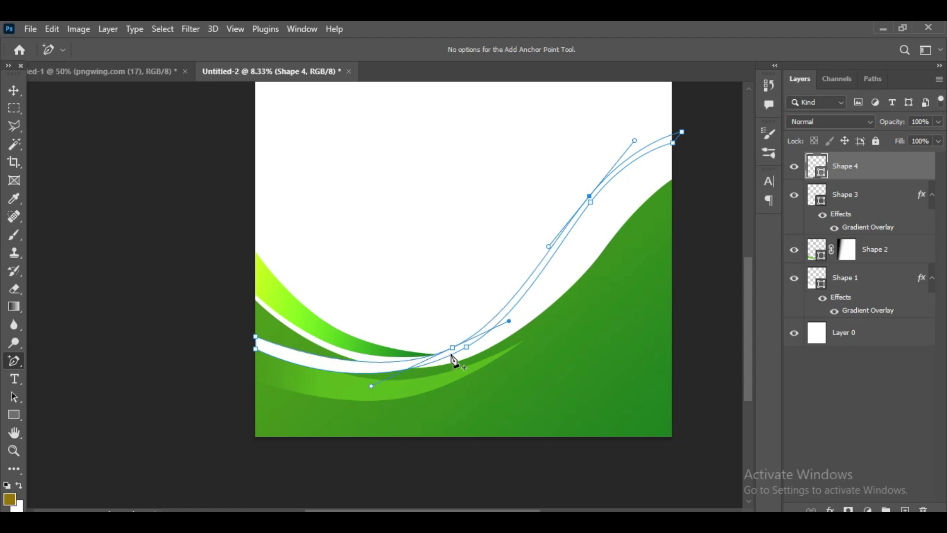
pyautogui.moveTo(452, 348); pyautogui.dragTo(448, 350)
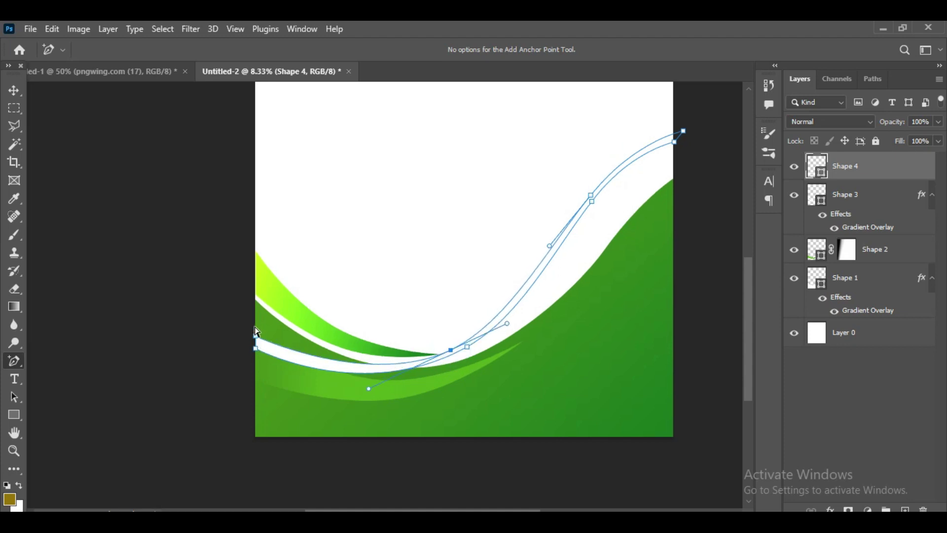
# Step: Zoomed in, refine the band's left end and round its bottom with a new anchor
pyautogui.hotkey('ctrl', '+')
pyautogui.moveTo(195, 366); pyautogui.dragTo(194, 367)
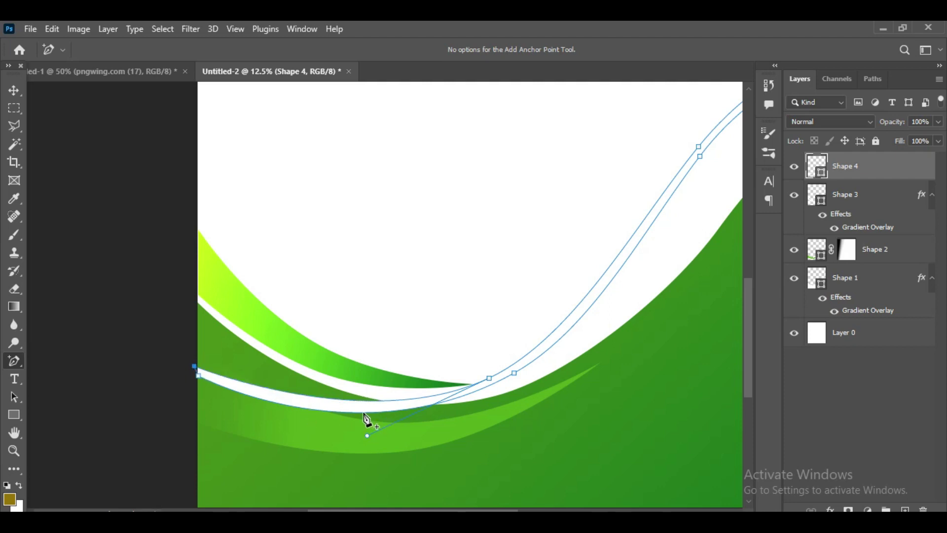
pyautogui.moveTo(490, 381); pyautogui.dragTo(496, 376)
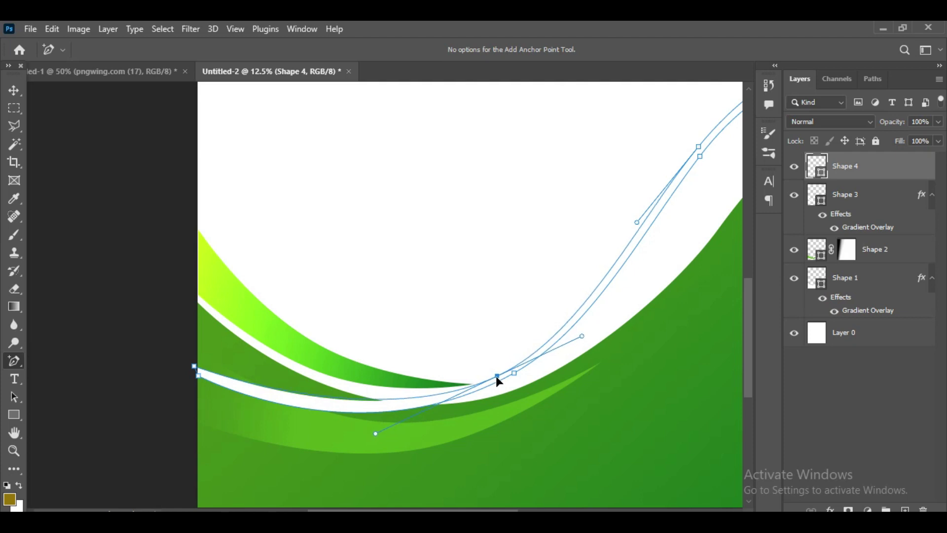
pyautogui.click(341, 399)
pyautogui.moveTo(341, 404); pyautogui.dragTo(340, 407)
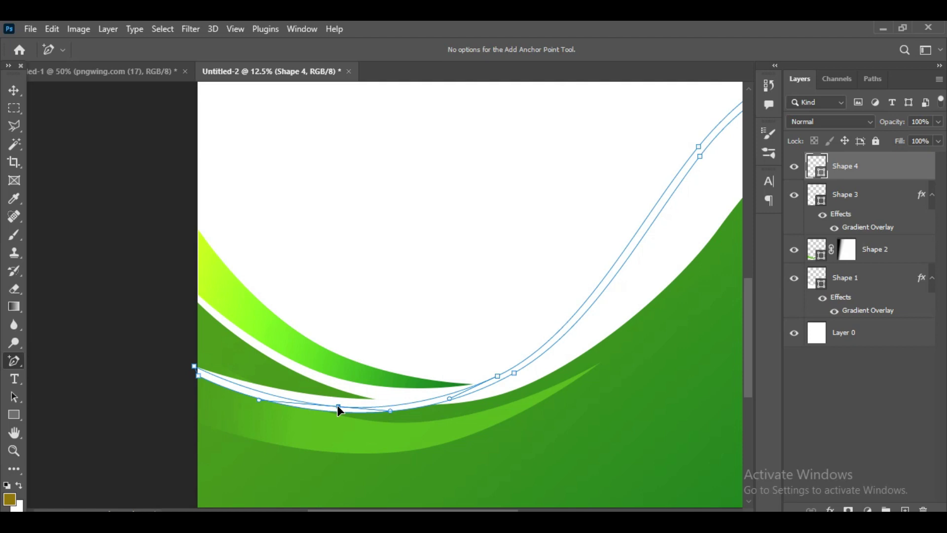
pyautogui.moveTo(669, 316); pyautogui.dragTo(577, 409)
pyautogui.moveTo(613, 236); pyautogui.dragTo(607, 240)
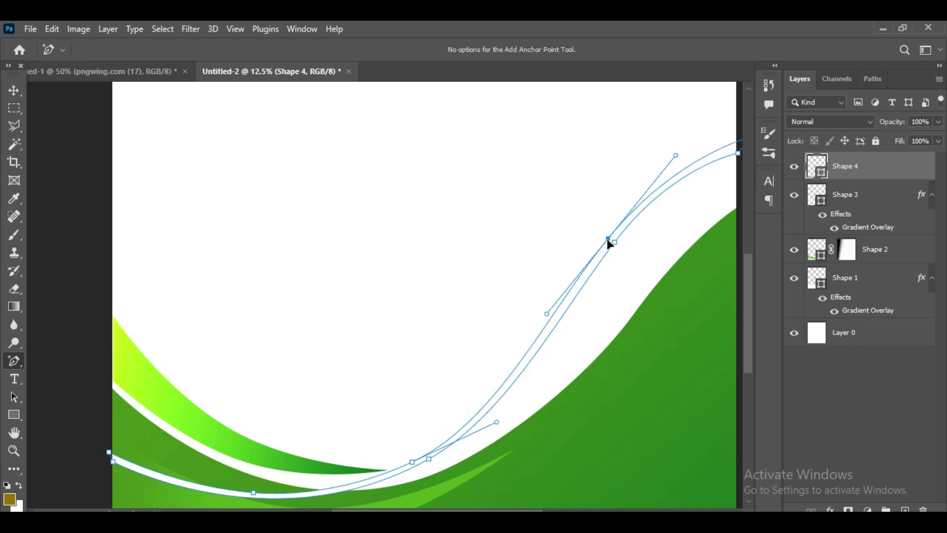
pyautogui.moveTo(696, 220); pyautogui.dragTo(647, 258)
pyautogui.click(702, 177)
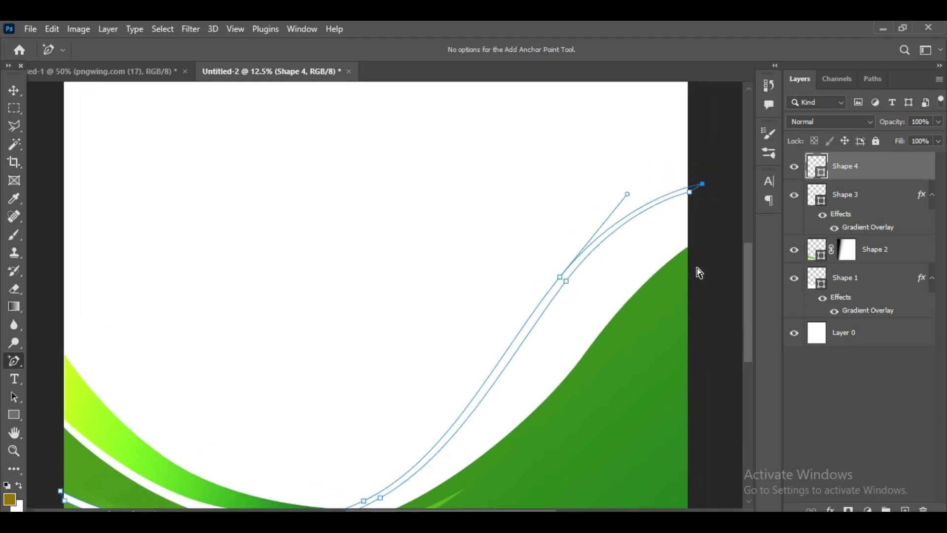
pyautogui.hotkey('ctrl', '-')
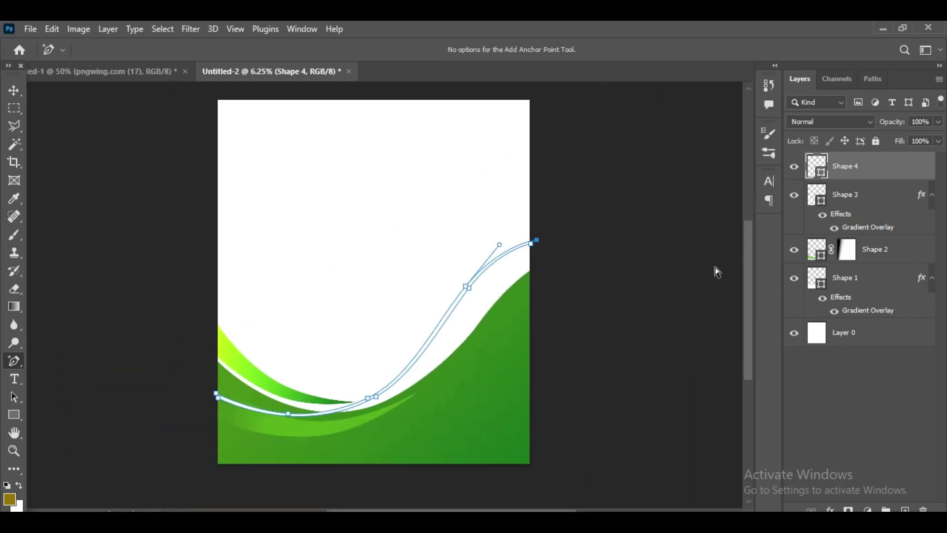
pyautogui.click(15, 91)
pyautogui.click(617, 257)
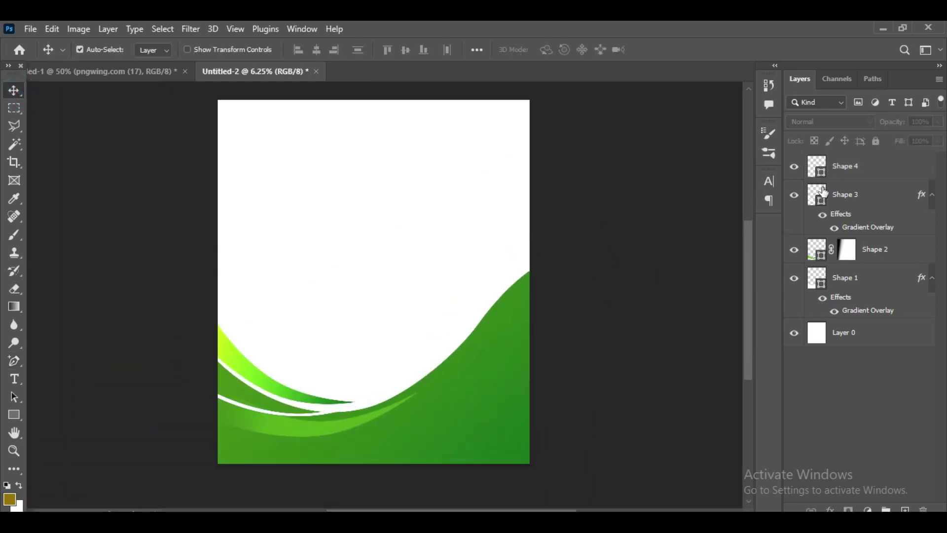
# Step: Copy Shape 3's green gradient layer style and paste it onto Shape 4
pyautogui.click(883, 199)
pyautogui.rightClick(878, 205)
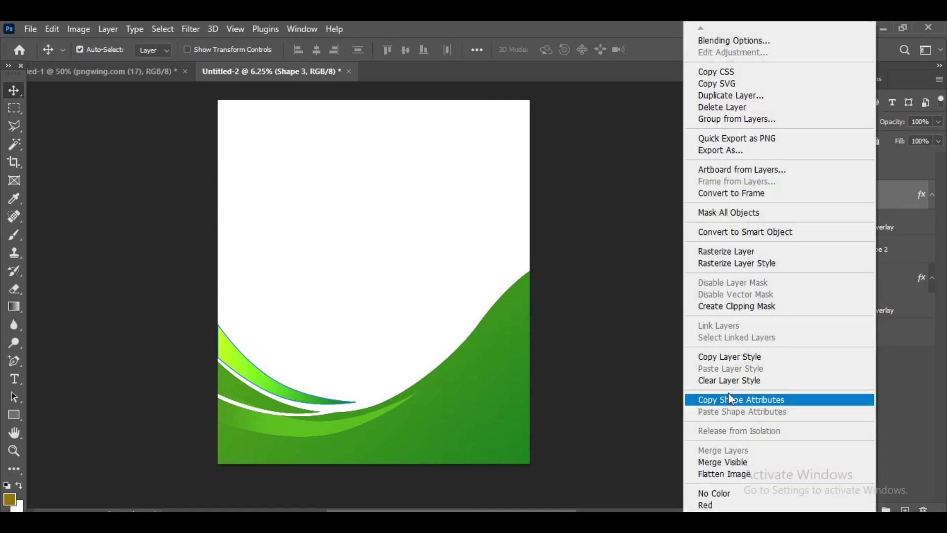
pyautogui.click(728, 356)
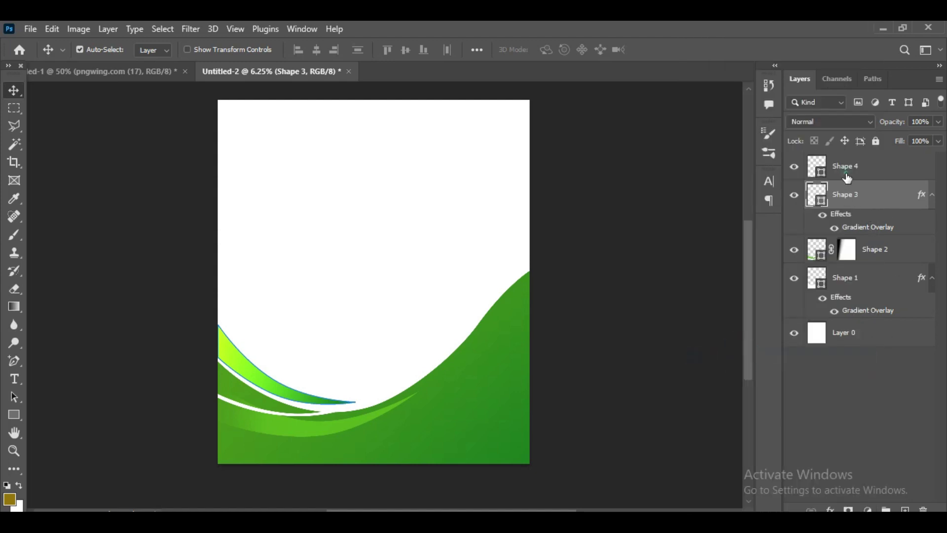
pyautogui.click(854, 170)
pyautogui.rightClick(854, 173)
pyautogui.click(715, 368)
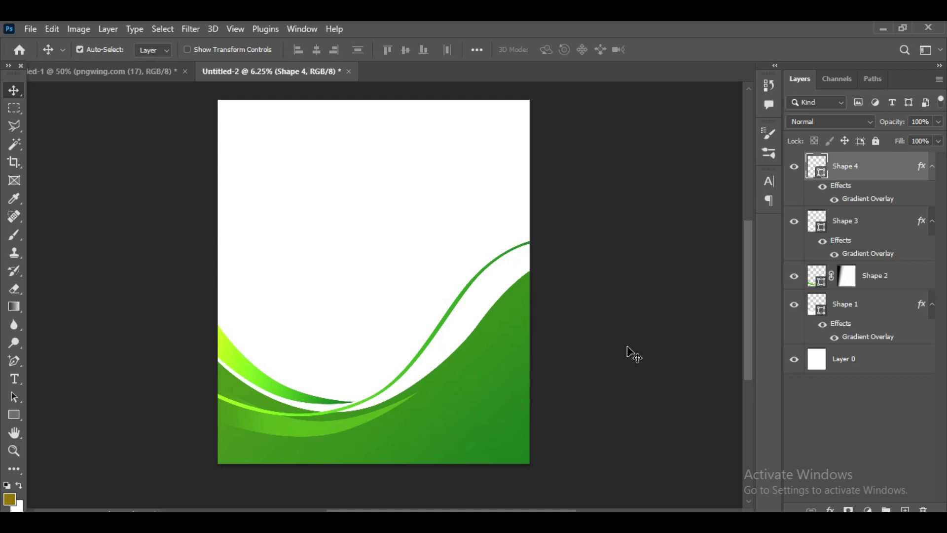
# Step: Select the background Layer 0 and bring up its layer effects list
pyautogui.click(858, 158)
pyautogui.click(486, 182)
pyautogui.click(830, 509)
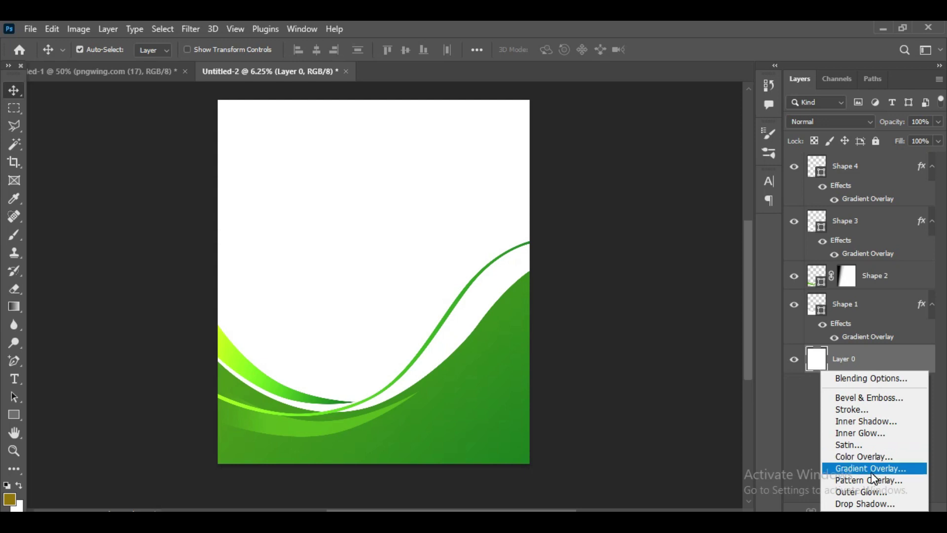
# Step: Add a gradient overlay to Layer 0 running from light green to yellow-green c3f60f
pyautogui.click(869, 470)
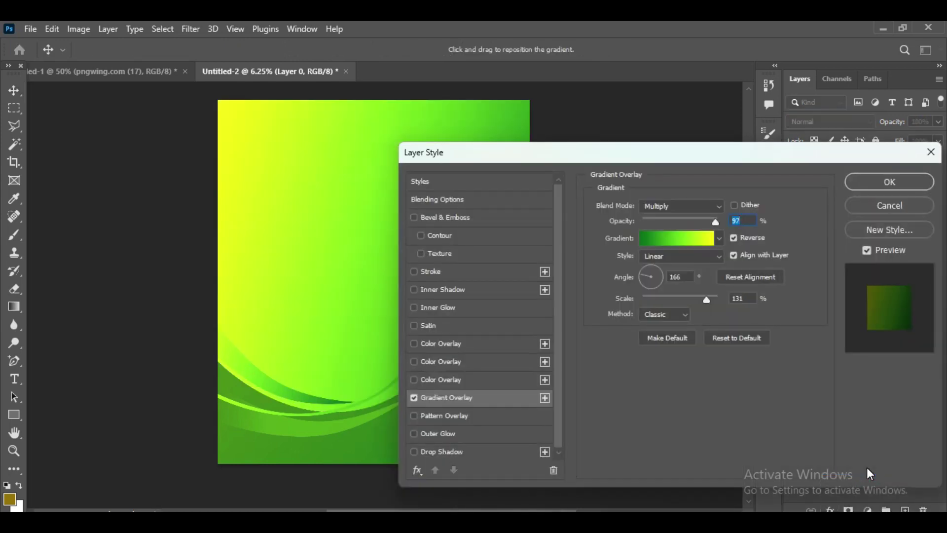
pyautogui.click(676, 237)
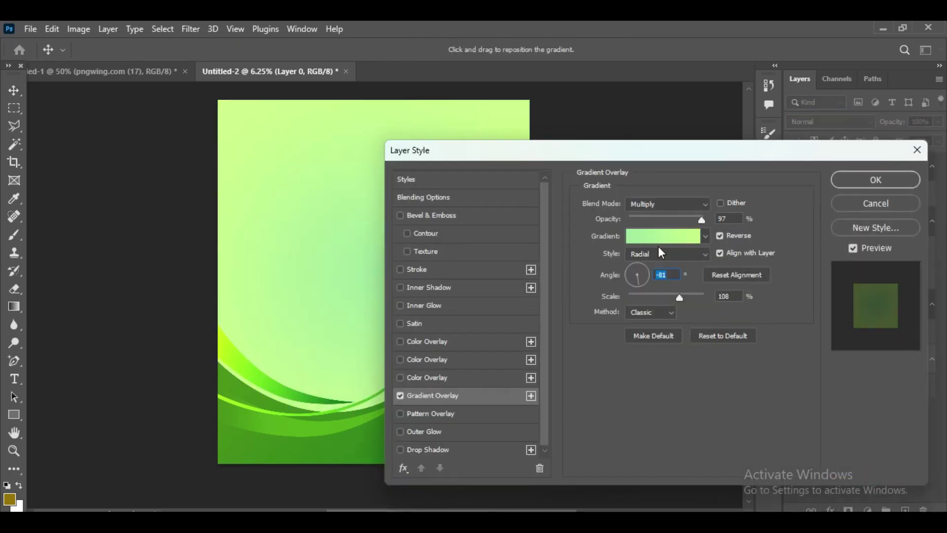
pyautogui.click(877, 351)
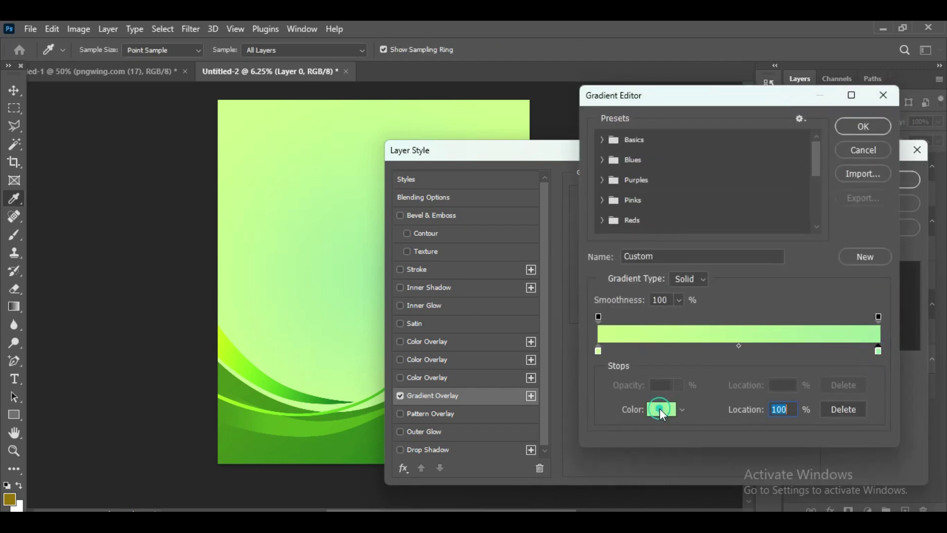
pyautogui.click(662, 408)
pyautogui.click(224, 339)
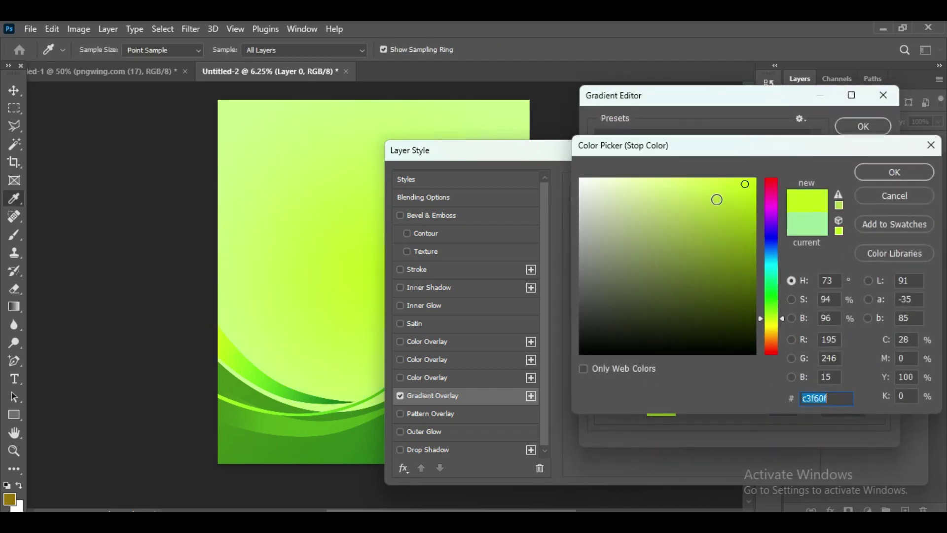
pyautogui.click(882, 180)
pyautogui.click(599, 350)
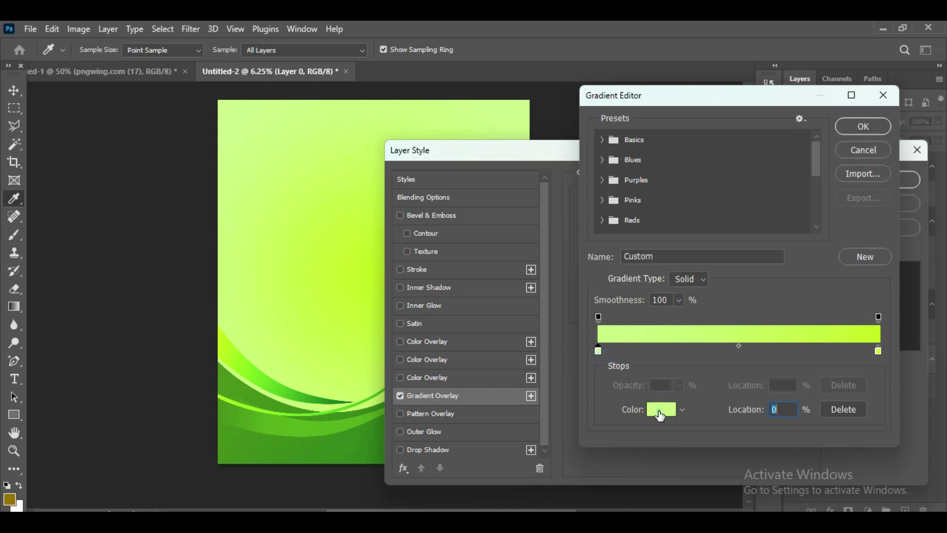
pyautogui.click(658, 409)
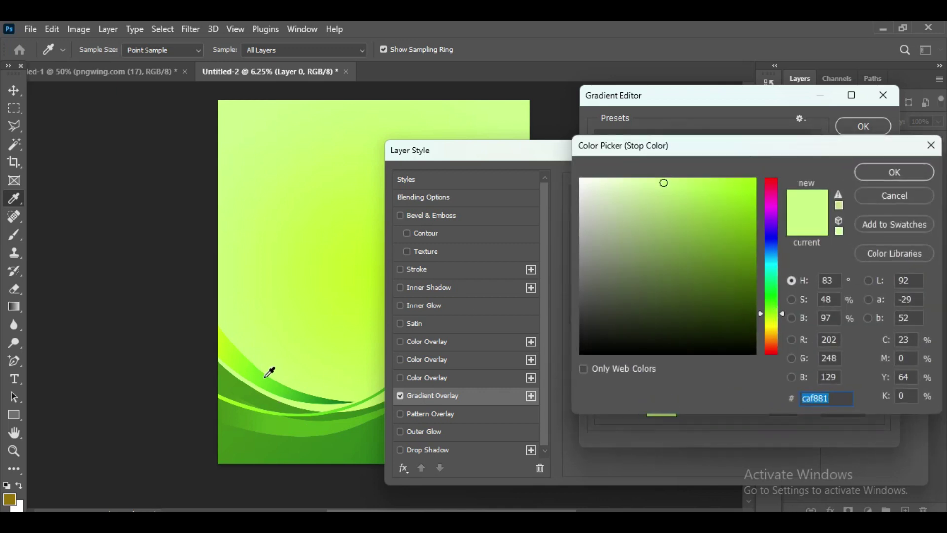
pyautogui.click(270, 372)
pyautogui.click(701, 181)
pyautogui.click(670, 186)
pyautogui.click(894, 172)
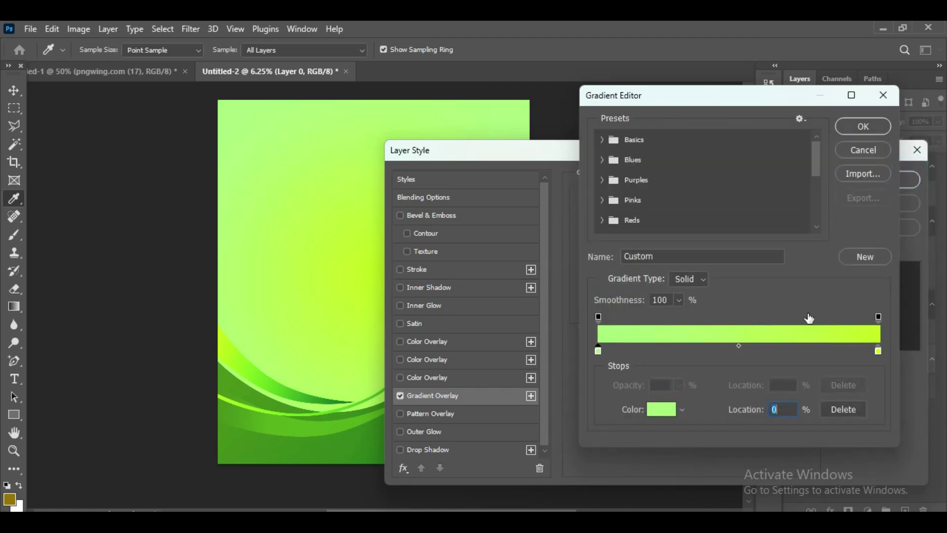
pyautogui.click(871, 132)
# Step: Recentre the radial gradient on the flyer, raise its scale to 124%, and apply it
pyautogui.moveTo(468, 150); pyautogui.dragTo(576, 149)
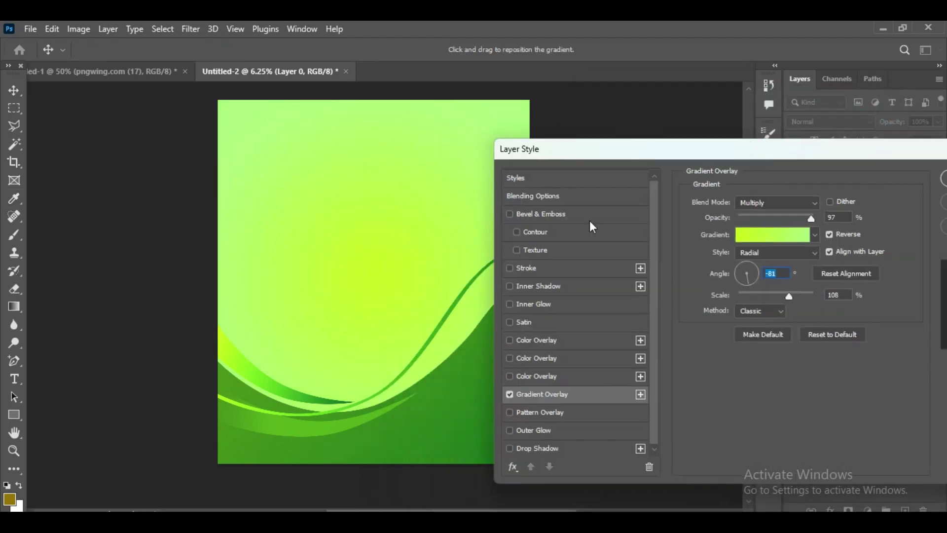
pyautogui.click(775, 274)
pyautogui.click(355, 212)
pyautogui.moveTo(771, 297); pyautogui.dragTo(798, 295)
pyautogui.moveTo(761, 148); pyautogui.dragTo(677, 147)
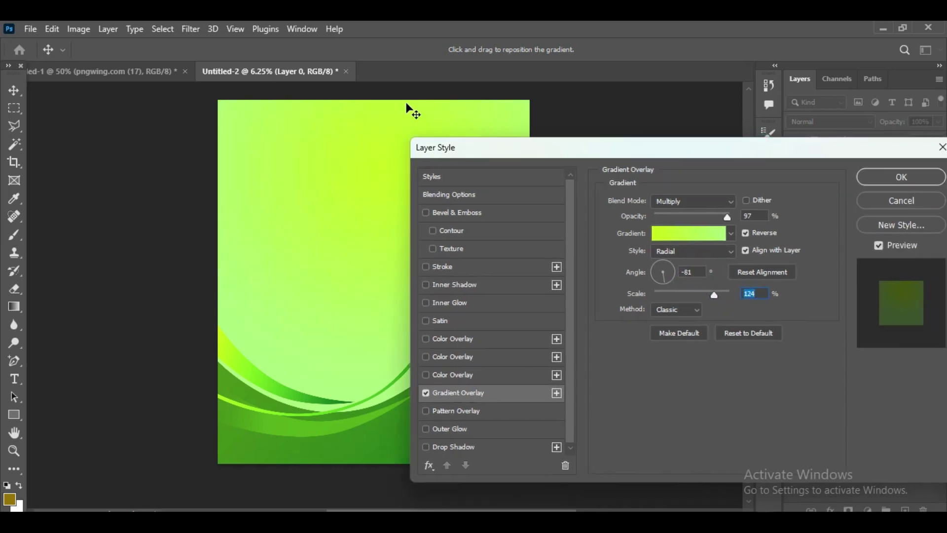
pyautogui.click(901, 176)
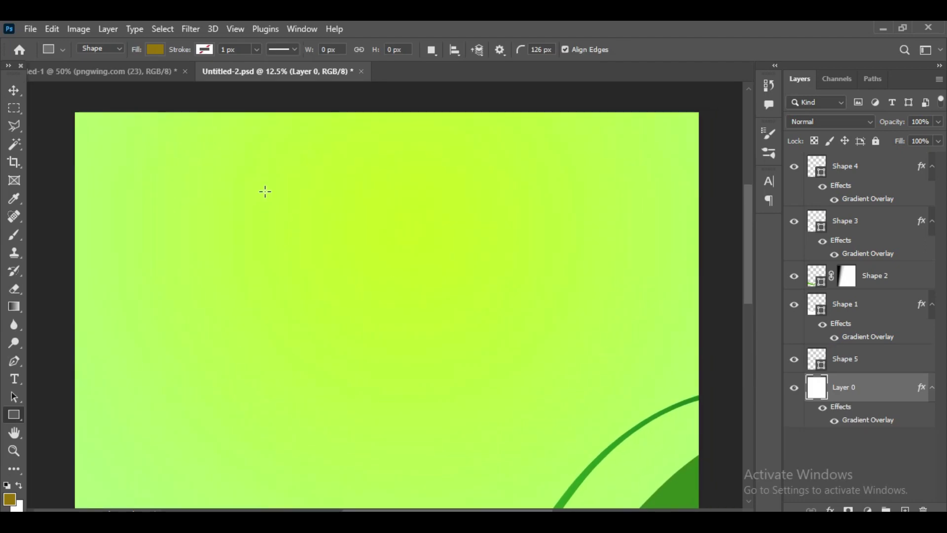
# Step: Draw a brown rounded rectangle near the top and bow its top and bottom edges outward
pyautogui.moveTo(265, 179); pyautogui.dragTo(490, 225)
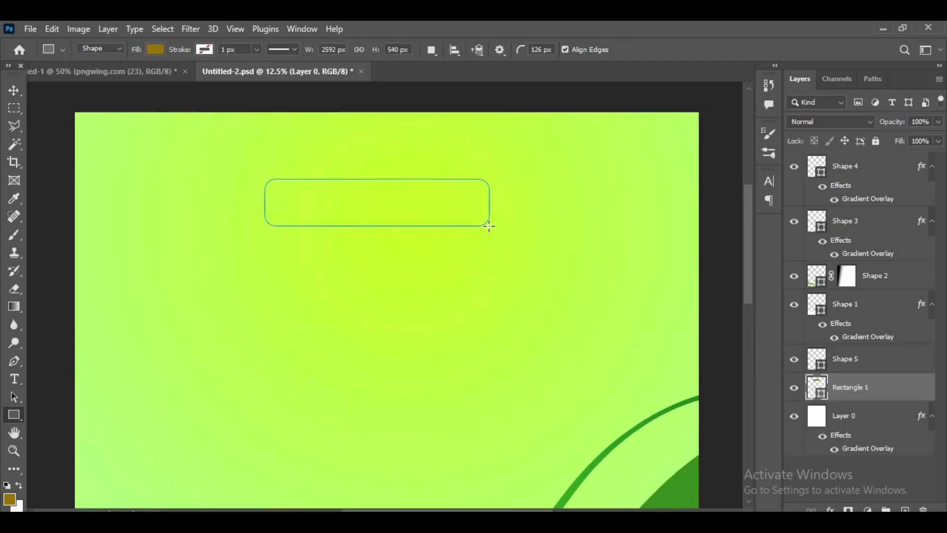
pyautogui.click(15, 360)
pyautogui.rightClick(16, 363)
pyautogui.click(88, 396)
pyautogui.moveTo(384, 179); pyautogui.dragTo(380, 165)
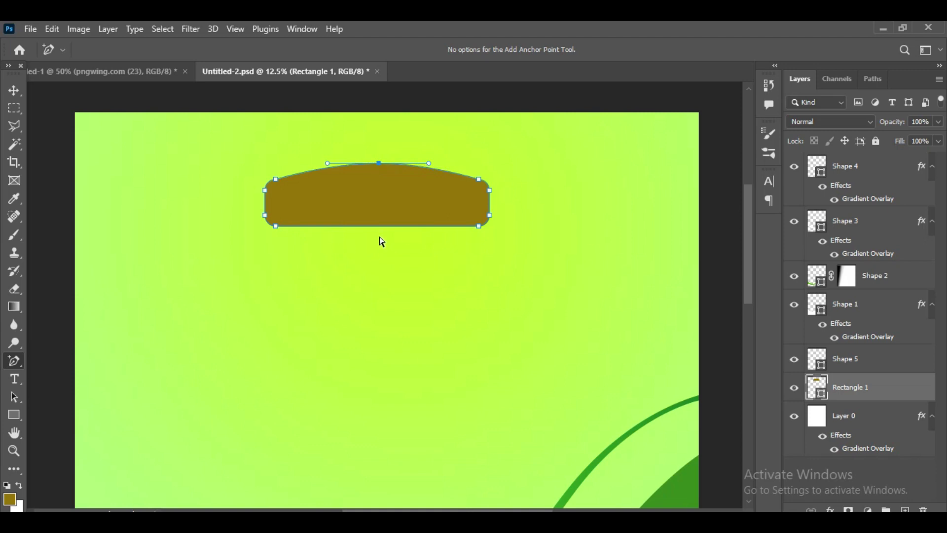
pyautogui.moveTo(370, 226); pyautogui.dragTo(369, 244)
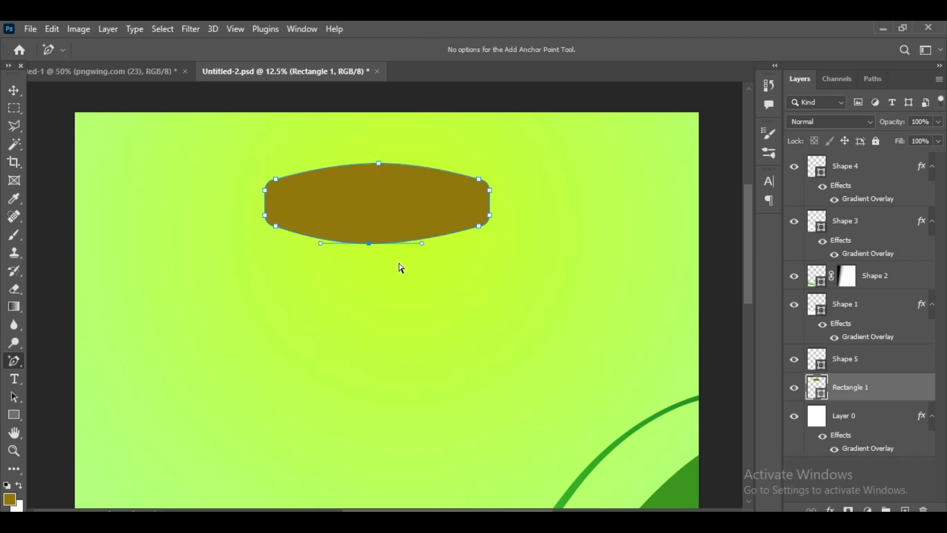
pyautogui.press('v')
pyautogui.click(711, 134)
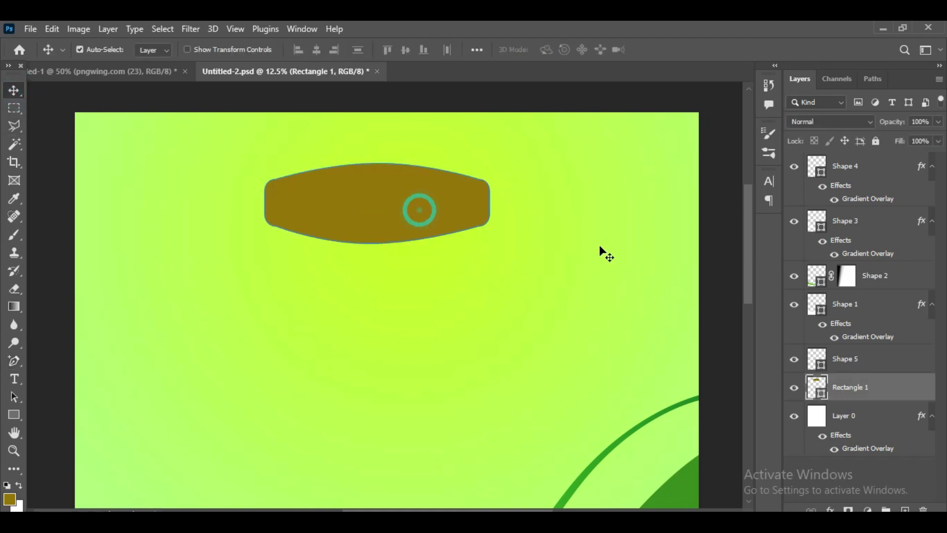
# Step: Change the banner shape's fill colour to white (ffffff)
pyautogui.doubleClick(816, 385)
pyautogui.write('ffffff')
pyautogui.click(900, 177)
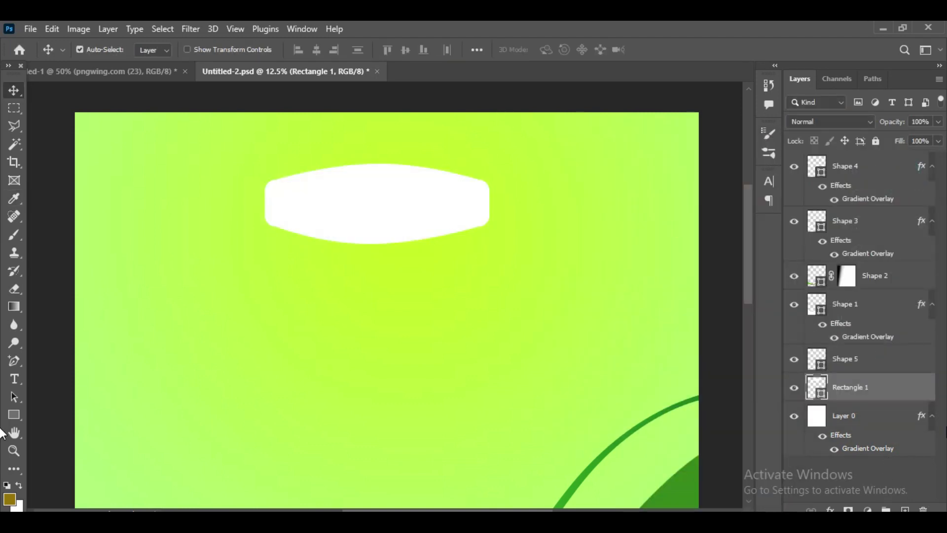
# Step: Add a two-stop radial gradient overlay at 100% opacity, about 170° angle, centred in the banner
pyautogui.click(830, 508)
pyautogui.click(868, 466)
pyautogui.moveTo(855, 360); pyautogui.dragTo(848, 394)
pyautogui.click(598, 350)
pyautogui.click(863, 126)
pyautogui.click(810, 271)
pyautogui.moveTo(402, 212)
pyautogui.mouseDown()
pyautogui.moveTo(382, 211)
pyautogui.moveTo(389, 215)
pyautogui.mouseUp()
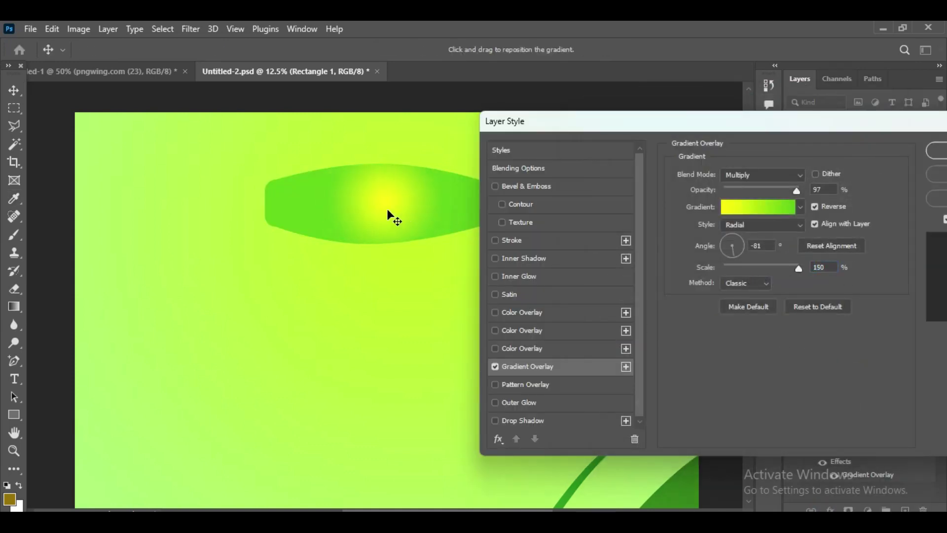
pyautogui.moveTo(796, 190)
pyautogui.mouseDown()
pyautogui.moveTo(781, 189)
pyautogui.moveTo(836, 202)
pyautogui.mouseUp()
pyautogui.moveTo(800, 128); pyautogui.dragTo(747, 135)
pyautogui.moveTo(682, 262); pyautogui.dragTo(670, 251)
pyautogui.moveTo(696, 131); pyautogui.dragTo(771, 132)
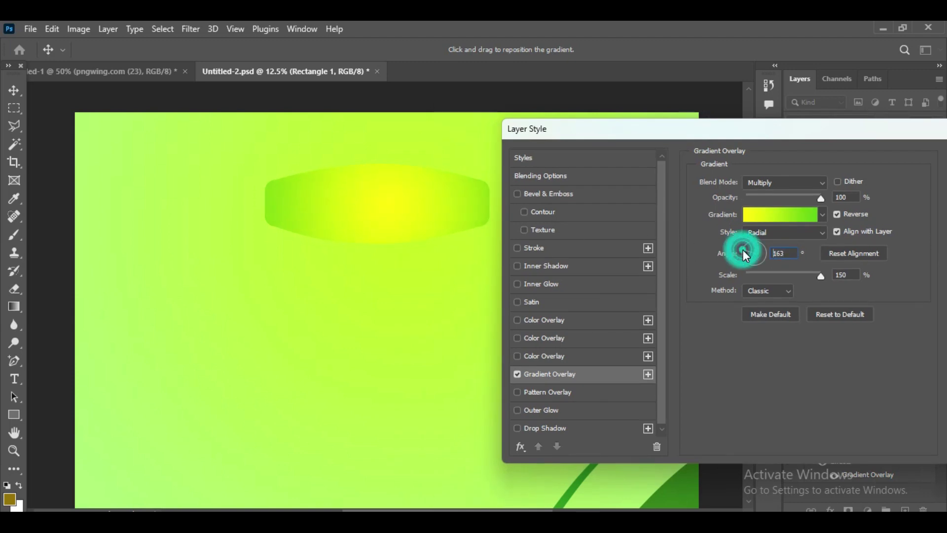
pyautogui.press('Return')
# Step: Add a 50 px dark green (2e6402) stroke around the Rectangle 1 banner
pyautogui.click(830, 509)
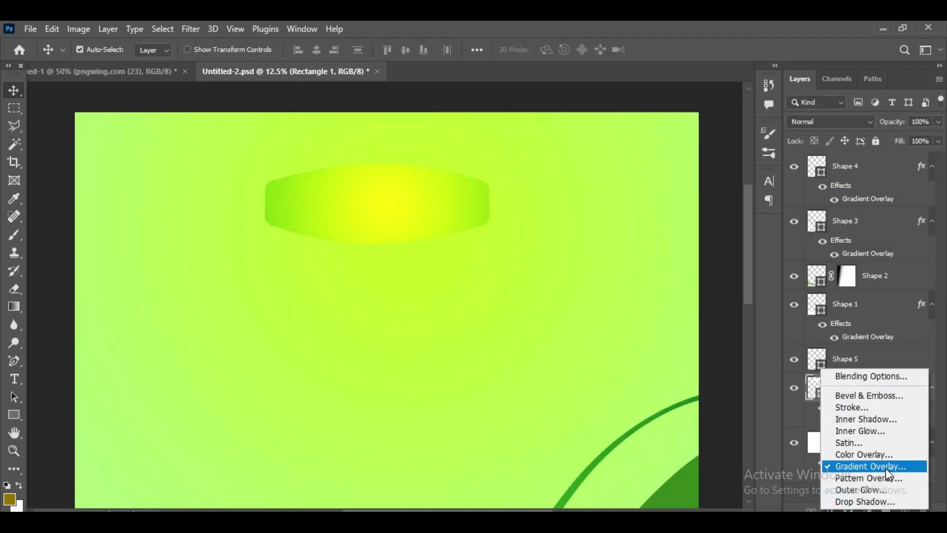
pyautogui.click(861, 409)
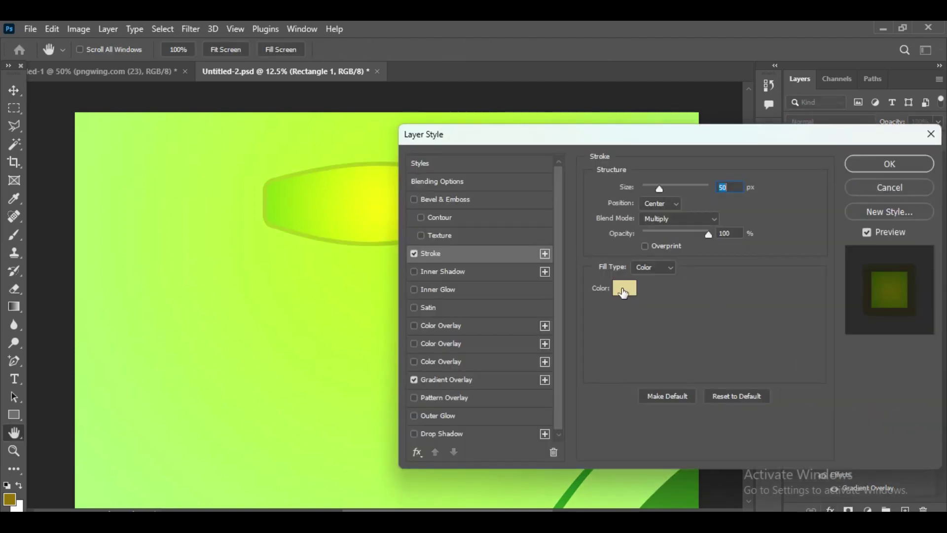
pyautogui.click(622, 289)
pyautogui.write('2e6402')
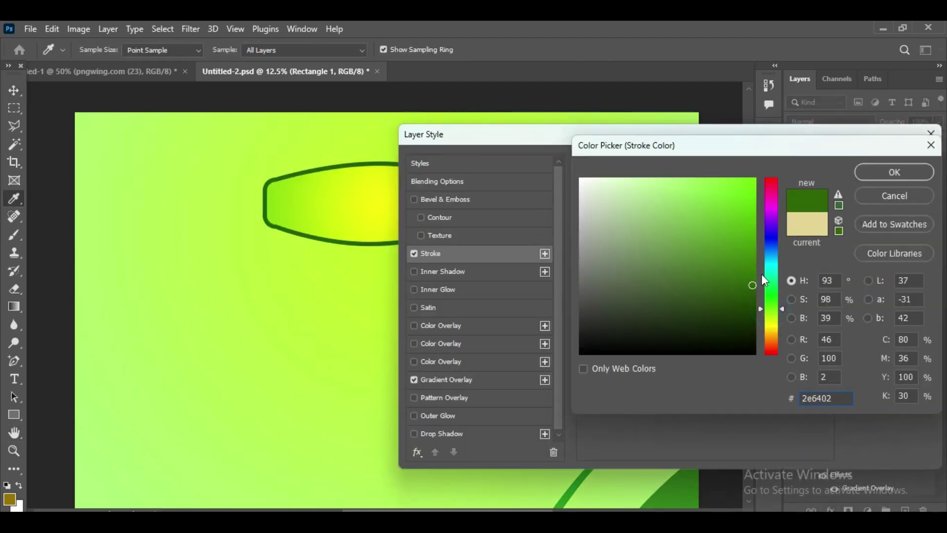
pyautogui.click(893, 172)
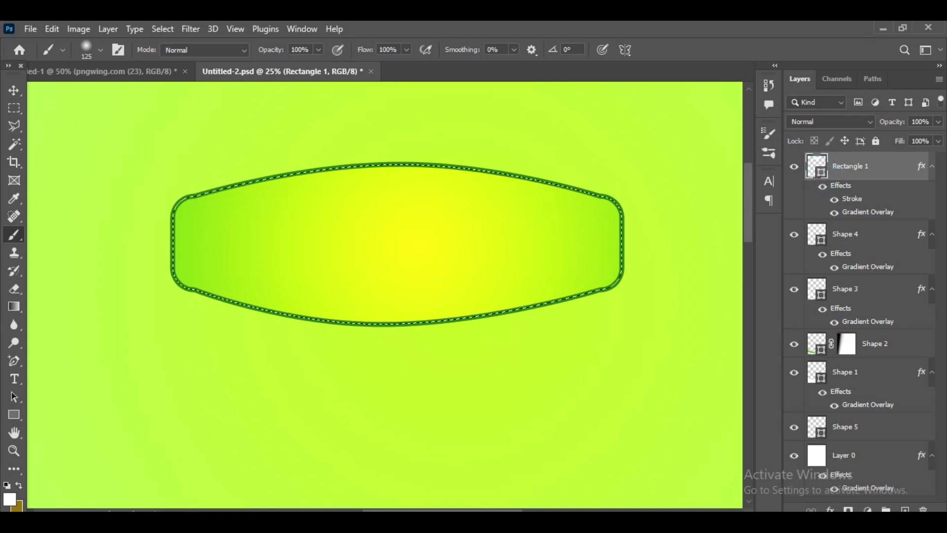
# Step: On a new layer, paint soft white at 18% along the banner's inner edges, then lower opacity to 68%
pyautogui.click(905, 509)
pyautogui.press('1')
pyautogui.press('8')
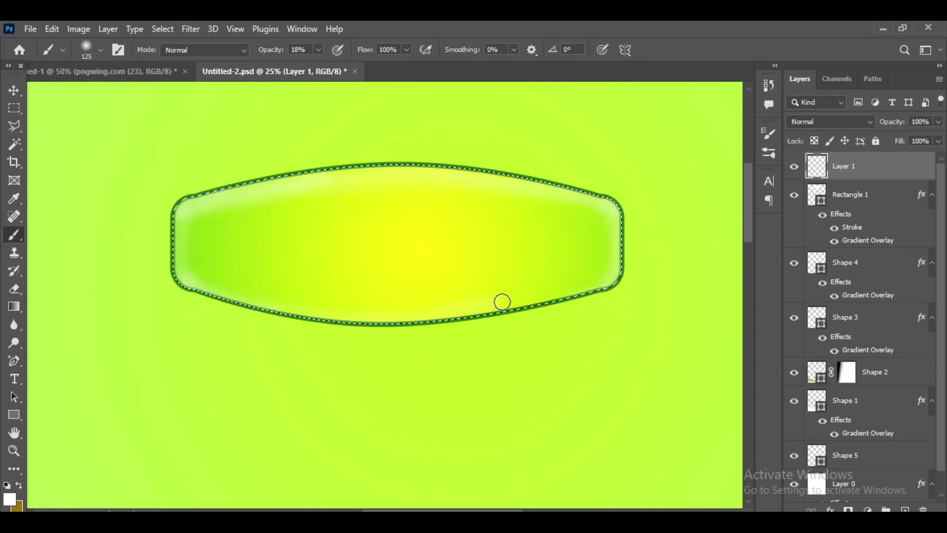
pyautogui.moveTo(606, 275); pyautogui.dragTo(442, 311)
pyautogui.moveTo(166, 259)
pyautogui.mouseDown()
pyautogui.moveTo(226, 294)
pyautogui.moveTo(200, 217)
pyautogui.mouseUp()
pyautogui.moveTo(394, 177); pyautogui.dragTo(239, 205)
pyautogui.moveTo(626, 256); pyautogui.dragTo(602, 211)
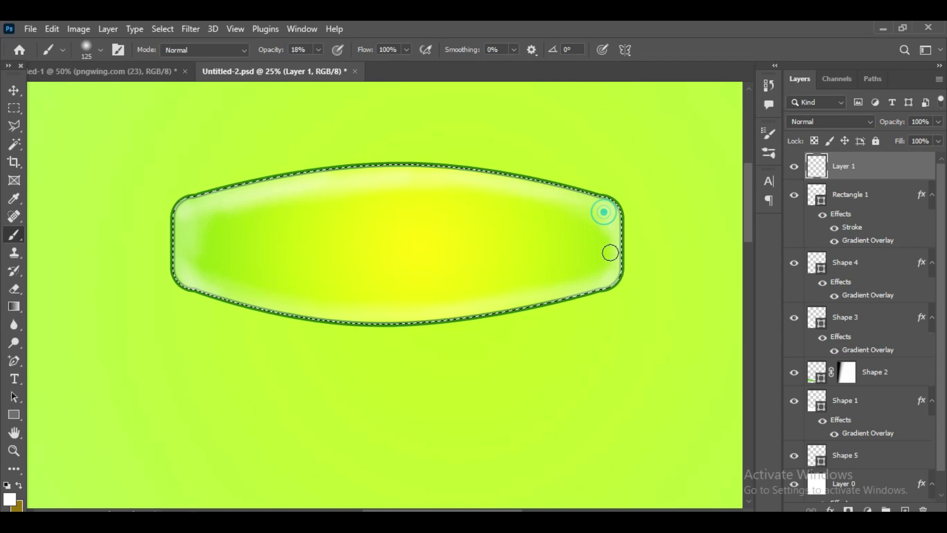
pyautogui.moveTo(893, 122)
pyautogui.mouseDown()
pyautogui.moveTo(902, 136)
pyautogui.moveTo(891, 128)
pyautogui.moveTo(902, 125)
pyautogui.mouseUp()
pyautogui.hotkey('ctrl', 'd')
# Step: Add a layer mask and paint away some glow along the top, ends and bottom
pyautogui.click(848, 509)
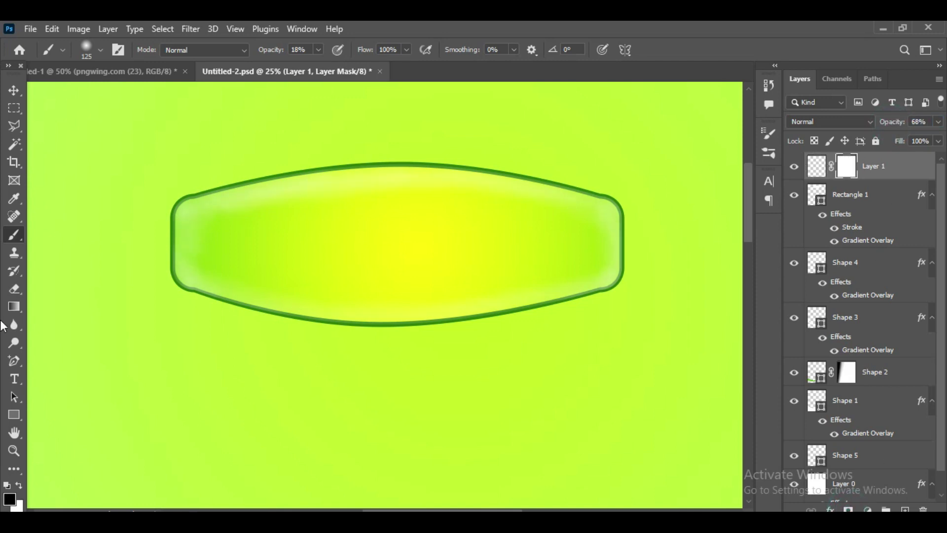
pyautogui.moveTo(207, 222); pyautogui.dragTo(594, 219)
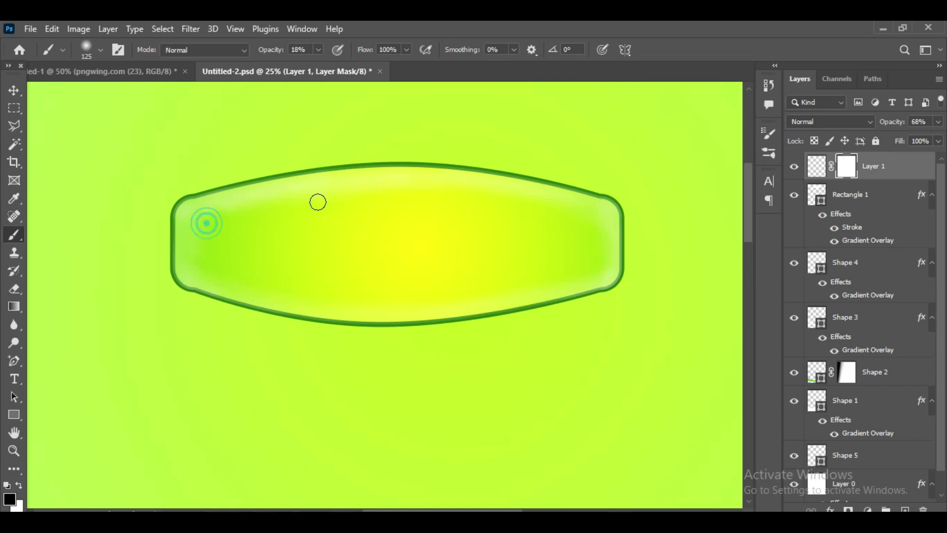
pyautogui.moveTo(615, 307); pyautogui.dragTo(547, 316)
pyautogui.moveTo(464, 293); pyautogui.dragTo(195, 267)
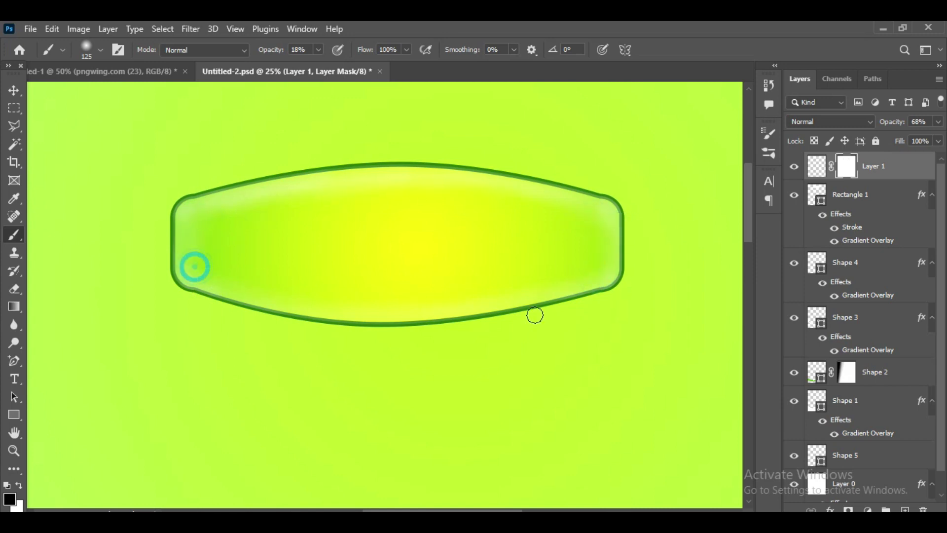
pyautogui.click(14, 90)
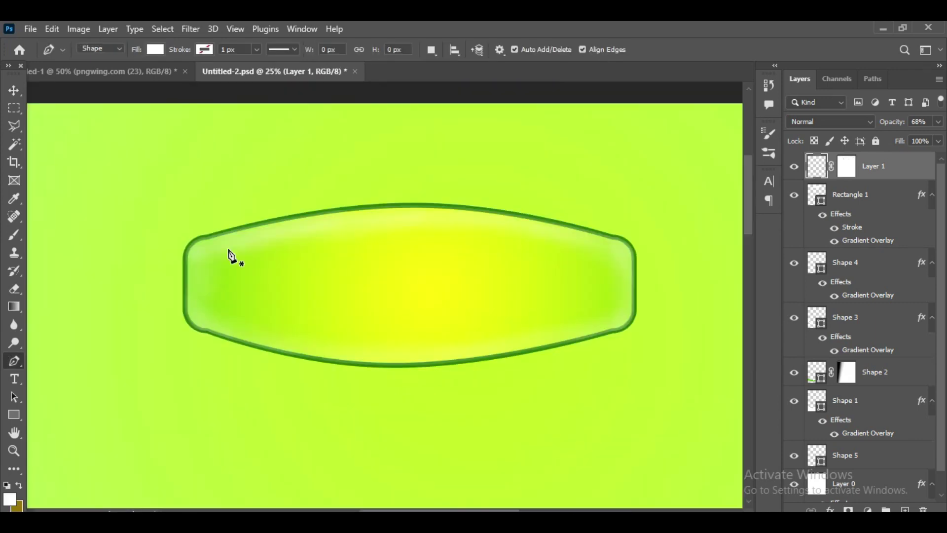
# Step: Draw a thin white bar across the banner and arch both its edges upward
pyautogui.click(213, 252)
pyautogui.click(608, 252)
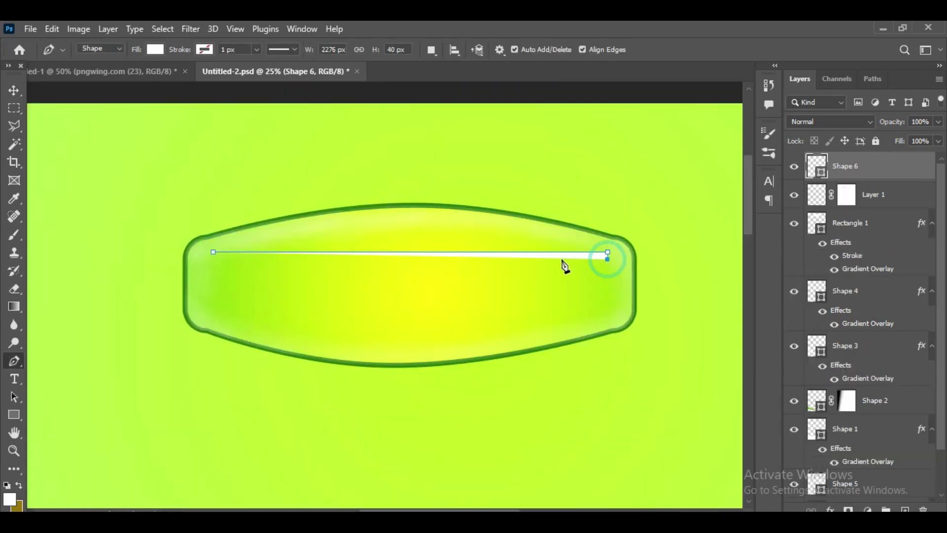
pyautogui.click(213, 258)
pyautogui.rightClick(16, 362)
pyautogui.click(79, 397)
pyautogui.click(410, 253)
pyautogui.moveTo(412, 254); pyautogui.dragTo(410, 224)
pyautogui.click(408, 259)
pyautogui.moveTo(409, 260); pyautogui.dragTo(408, 230)
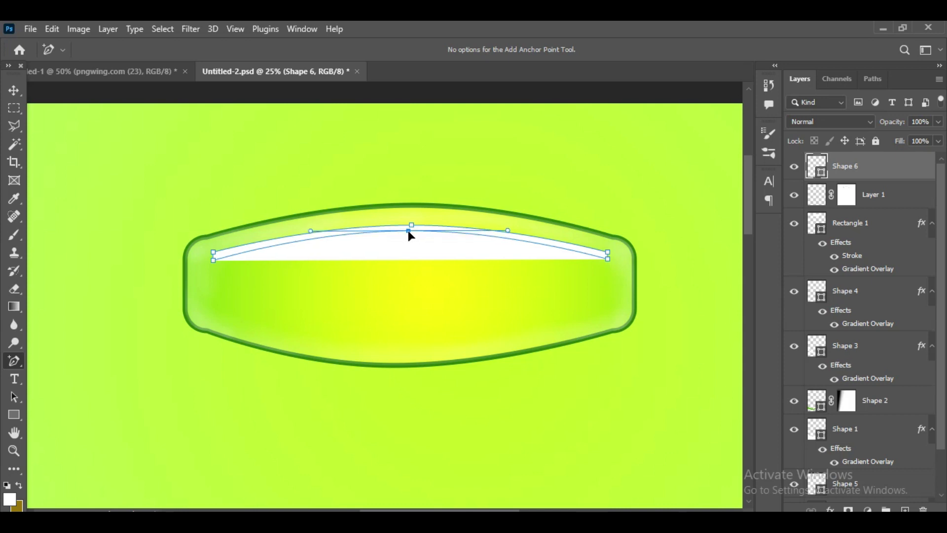
# Step: Taper both ends of the highlight streak to points and select its layer
pyautogui.moveTo(213, 260); pyautogui.dragTo(211, 250)
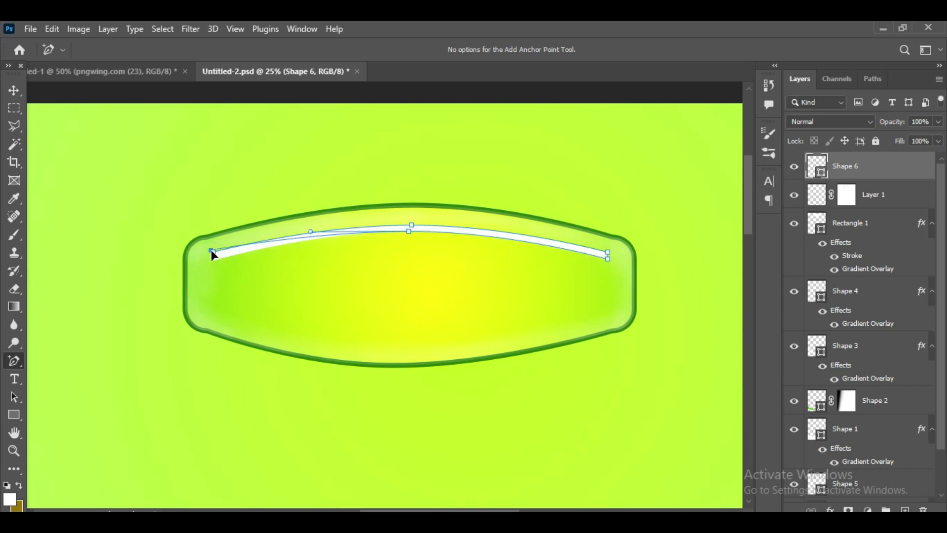
pyautogui.hotkey('ctrl', '+')
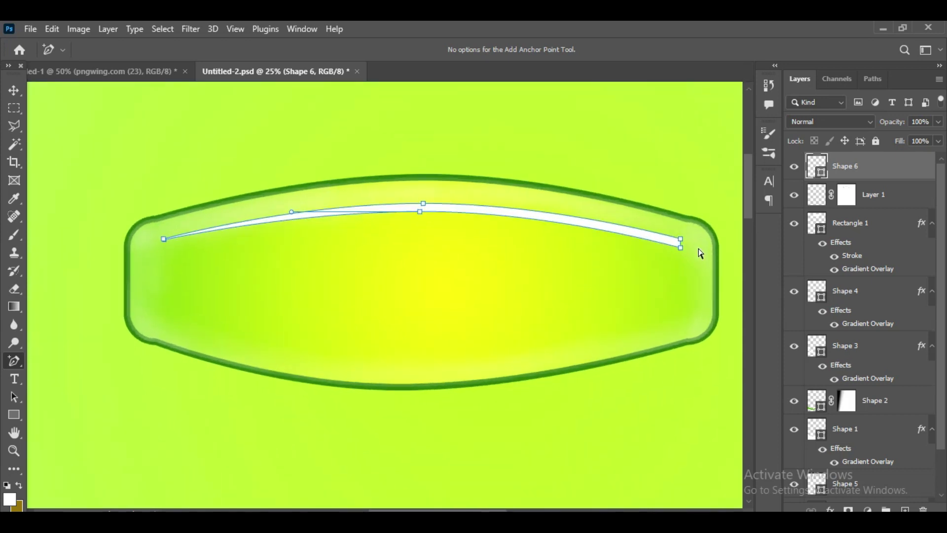
pyautogui.moveTo(686, 247); pyautogui.dragTo(686, 238)
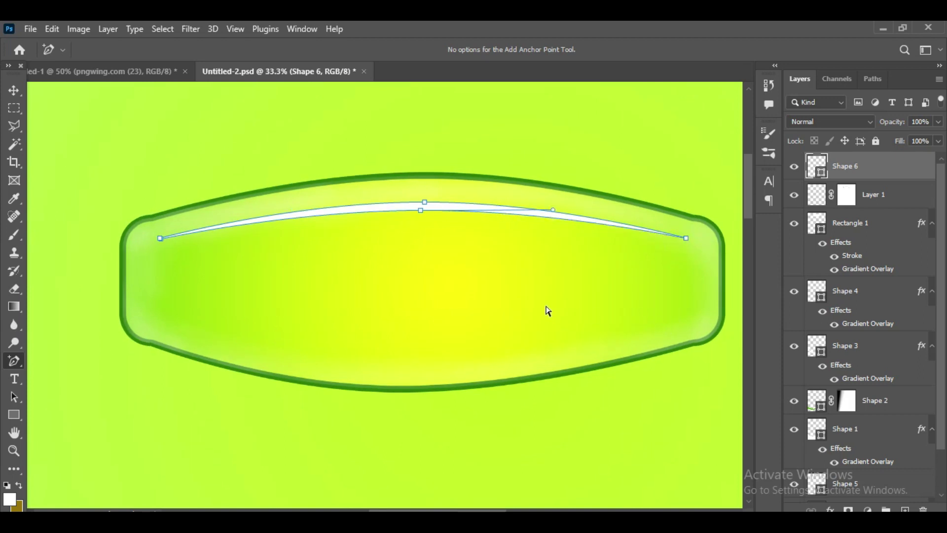
pyautogui.click(16, 89)
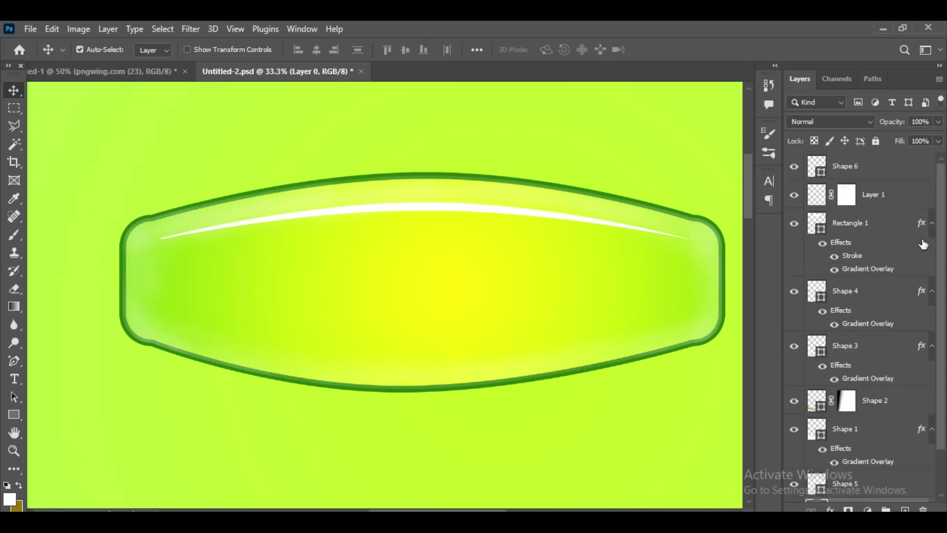
pyautogui.click(863, 175)
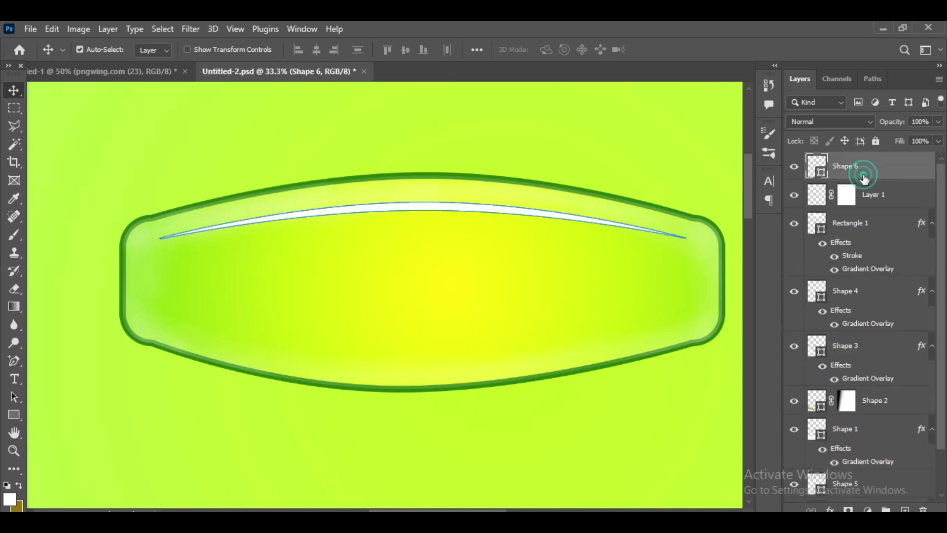
pyautogui.click(826, 508)
# Step: Give the Shape 6 streak a linear orange-to-red gradient overlay
pyautogui.click(873, 467)
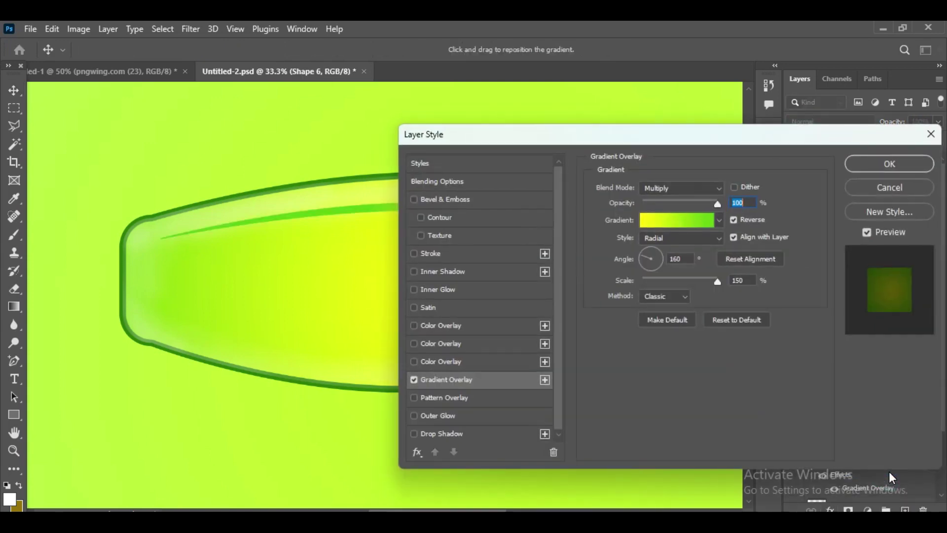
pyautogui.moveTo(669, 143)
pyautogui.mouseDown()
pyautogui.moveTo(835, 143)
pyautogui.moveTo(694, 140)
pyautogui.mouseUp()
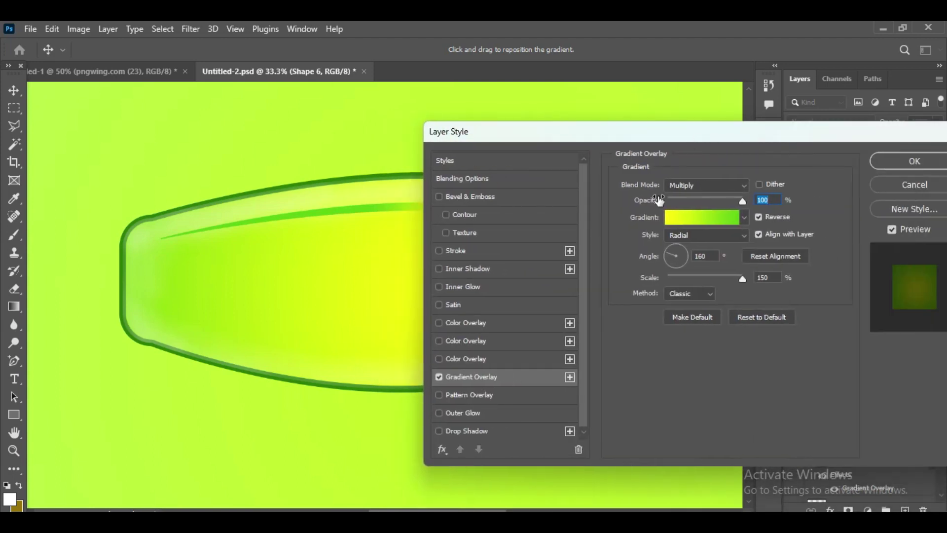
pyautogui.click(699, 217)
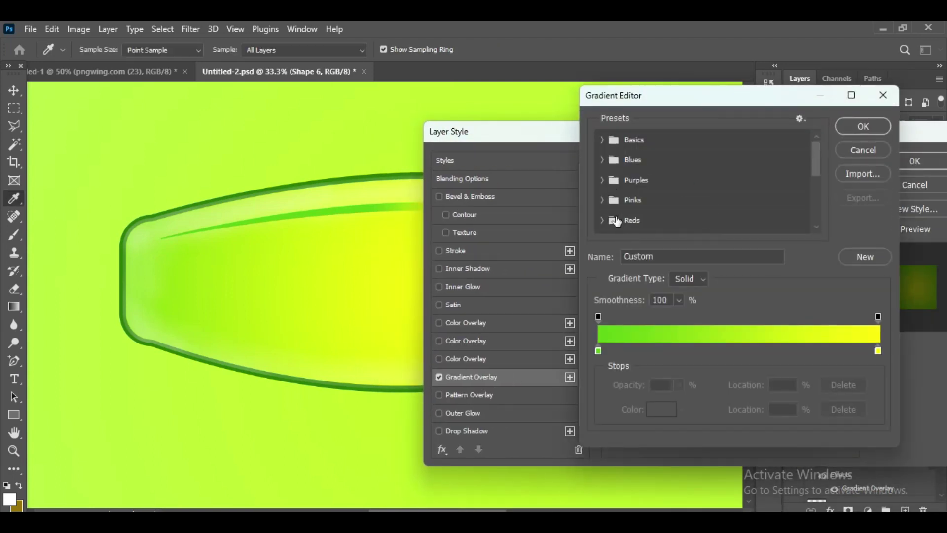
pyautogui.moveTo(340, 212); pyautogui.dragTo(197, 217)
pyautogui.moveTo(545, 113); pyautogui.dragTo(777, 121)
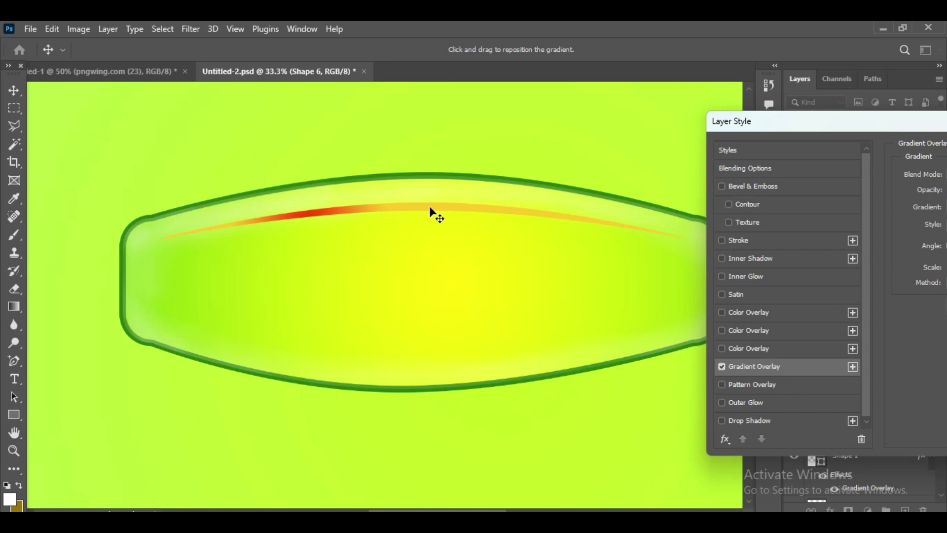
pyautogui.moveTo(335, 211); pyautogui.dragTo(439, 214)
pyautogui.moveTo(360, 209); pyautogui.dragTo(494, 212)
pyautogui.moveTo(794, 124); pyautogui.dragTo(469, 132)
pyautogui.click(678, 229)
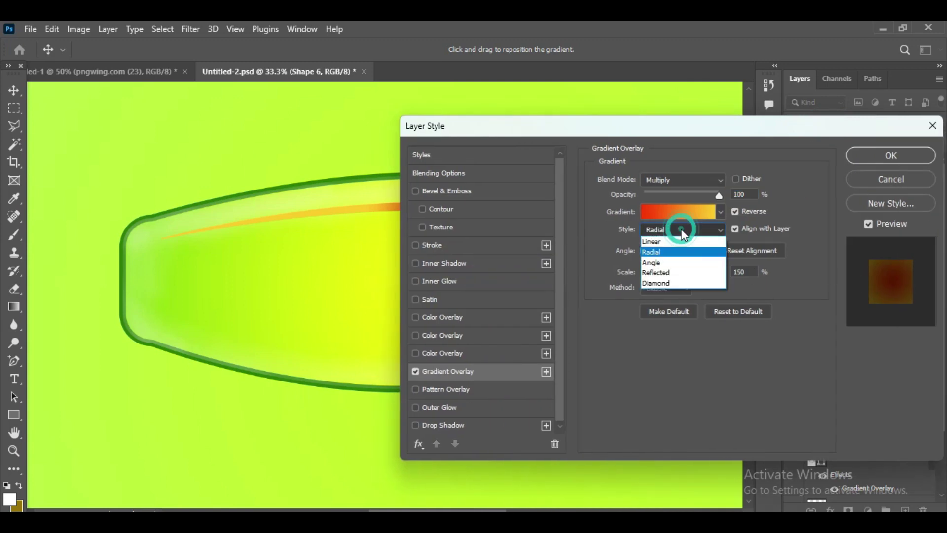
pyautogui.moveTo(682, 127); pyautogui.dragTo(913, 150)
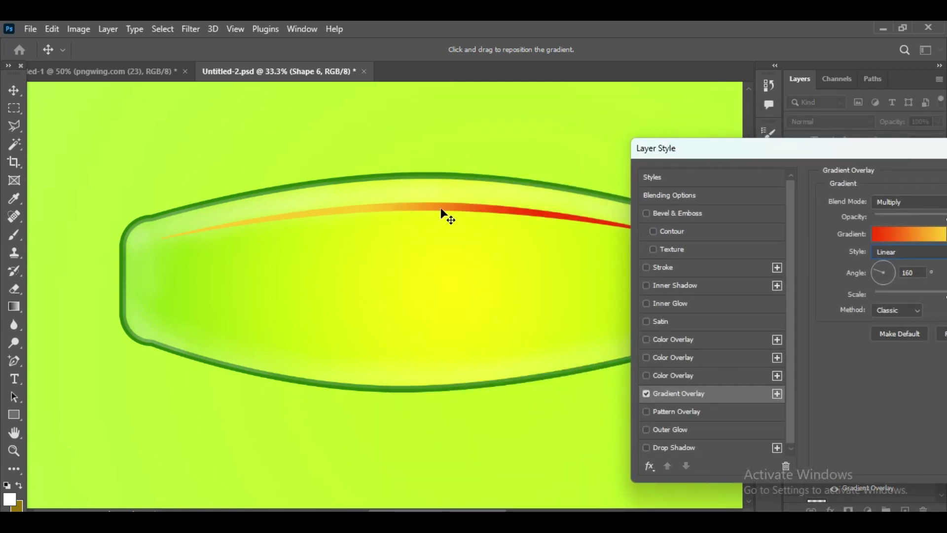
pyautogui.moveTo(767, 156)
pyautogui.mouseDown()
pyautogui.moveTo(903, 163)
pyautogui.moveTo(482, 137)
pyautogui.mouseUp()
pyautogui.click(814, 159)
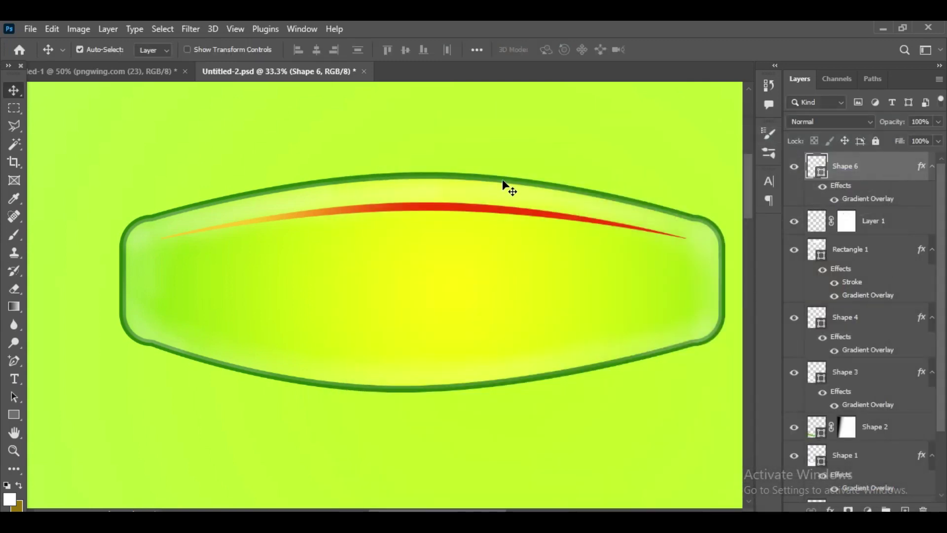
# Step: Duplicate the streak, flip the copy, and place it along the banner's bottom inner edge
pyautogui.moveTo(852, 183); pyautogui.dragTo(852, 170)
pyautogui.hotkey('ctrl', 't')
pyautogui.moveTo(428, 259); pyautogui.dragTo(421, 354)
pyautogui.click(687, 49)
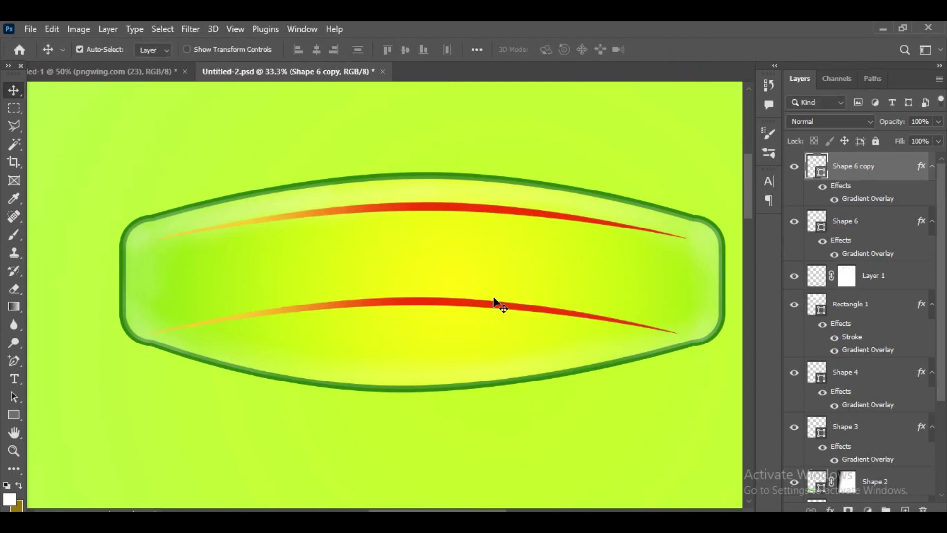
pyautogui.click(52, 29)
pyautogui.click(288, 336)
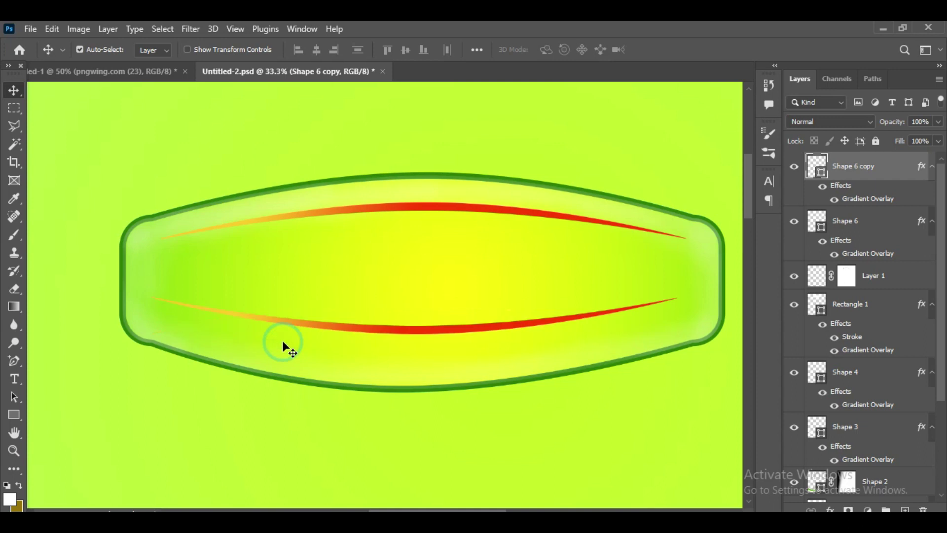
pyautogui.moveTo(414, 334); pyautogui.dragTo(411, 364)
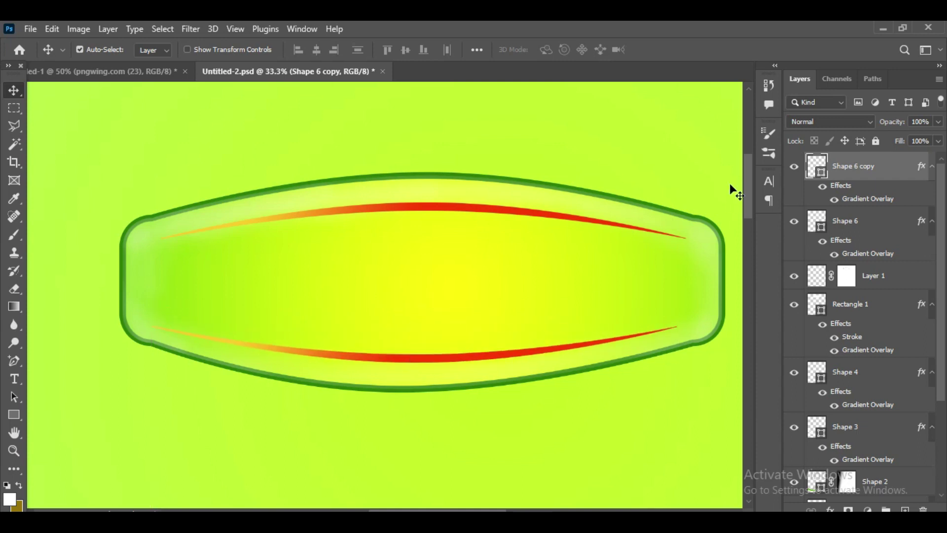
# Step: Group the label shape layers into a group named Shape Design
pyautogui.hotkey('ctrl', 'g')
pyautogui.doubleClick(844, 162)
pyautogui.write('Shape Design')
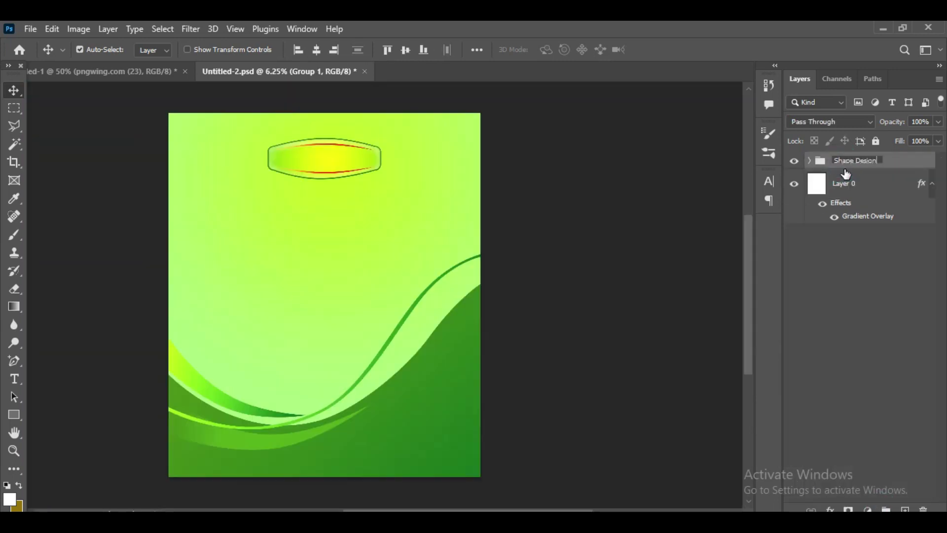
pyautogui.press('Return')
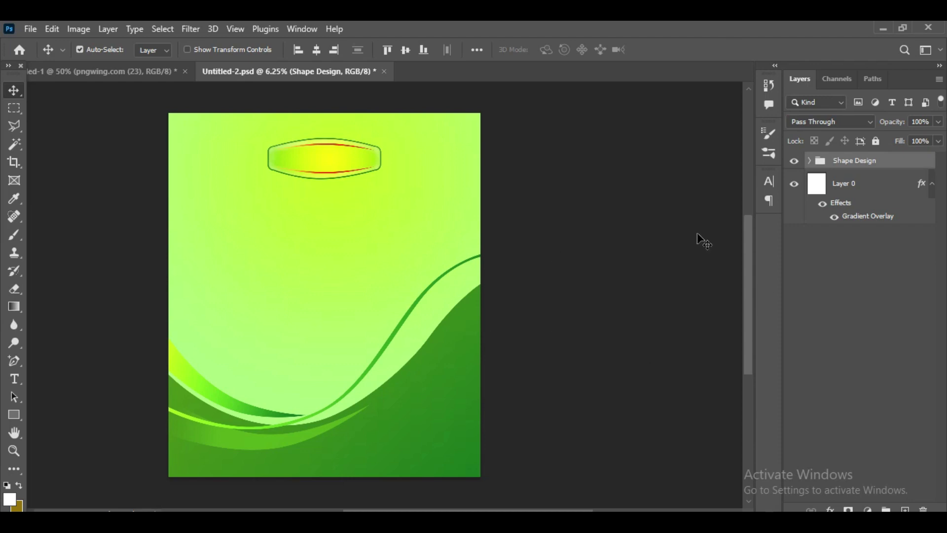
# Step: Bring the tea-field photo into the flyer, enlarge it over the waves, place it behind them, and rasterize it
pyautogui.click(109, 71)
pyautogui.moveTo(296, 155)
pyautogui.mouseDown()
pyautogui.moveTo(306, 75)
pyautogui.moveTo(304, 357)
pyautogui.moveTo(476, 253)
pyautogui.mouseUp()
pyautogui.hotkey('ctrl', 't')
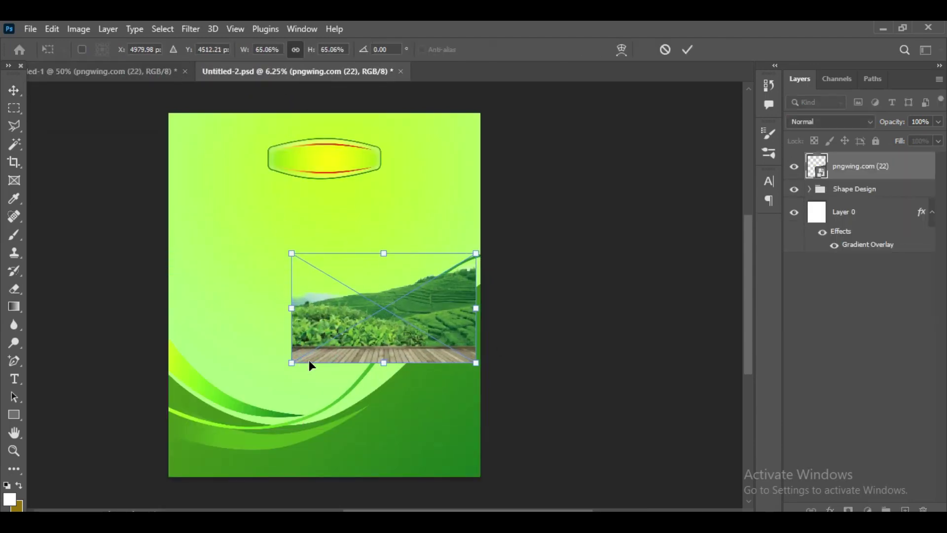
pyautogui.moveTo(292, 363); pyautogui.dragTo(119, 469)
pyautogui.moveTo(365, 363)
pyautogui.mouseDown()
pyautogui.moveTo(364, 410)
pyautogui.moveTo(364, 399)
pyautogui.mouseUp()
pyautogui.click(687, 49)
pyautogui.moveTo(890, 171); pyautogui.dragTo(887, 212)
pyautogui.rightClick(862, 190)
pyautogui.click(731, 314)
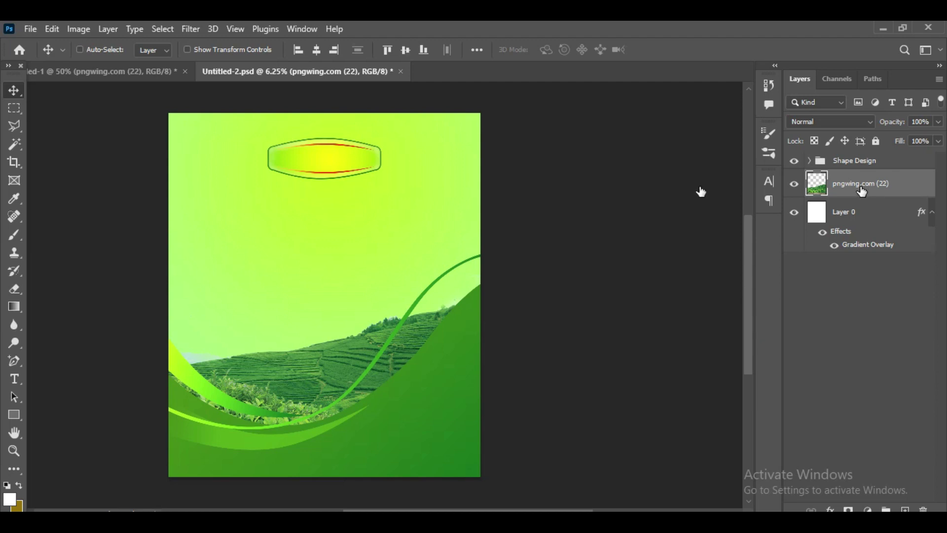
# Step: Scale the tea-field photo up to 110.18% and shift it slightly left and down
pyautogui.hotkey('ctrl', 't')
pyautogui.hscroll(-2, 374, 296)
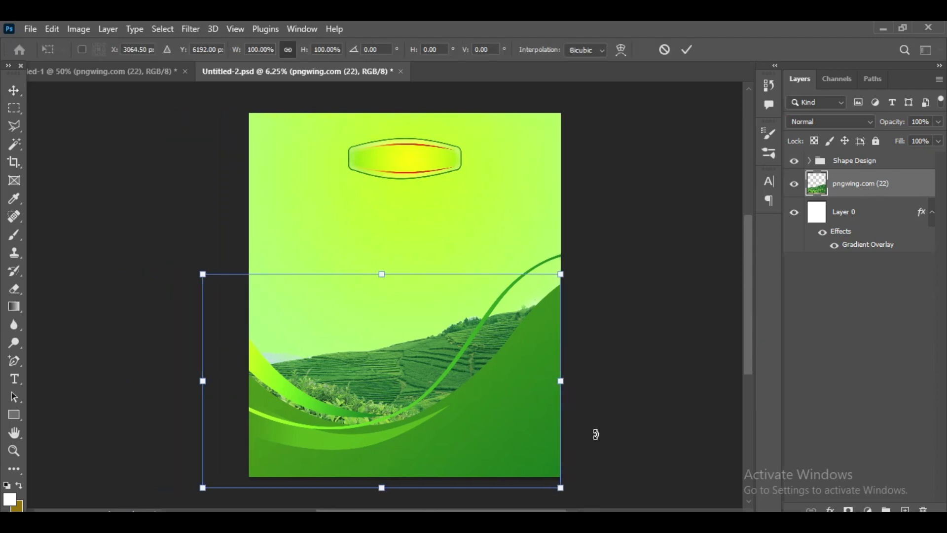
pyautogui.hotkey('ctrl', '+')
pyautogui.hotkey('ctrl', '+')
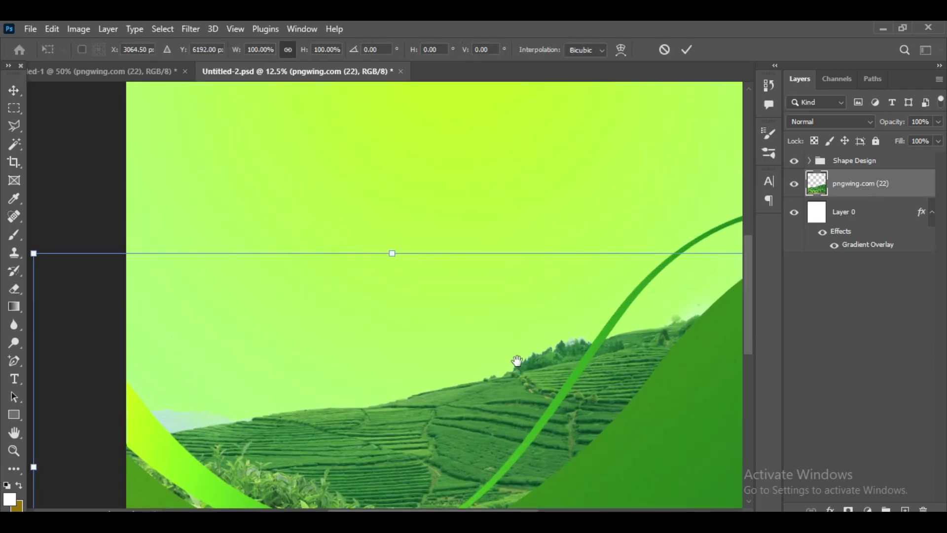
pyautogui.scroll(-3, 651, 312)
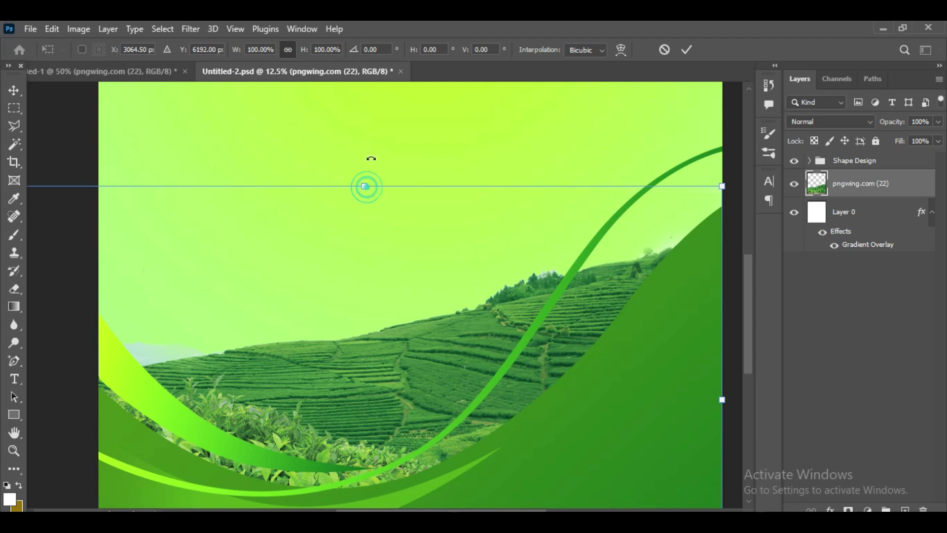
pyautogui.moveTo(374, 183); pyautogui.dragTo(374, 143)
pyautogui.moveTo(422, 374); pyautogui.dragTo(391, 387)
pyautogui.hotkey('ctrl', '-')
pyautogui.hotkey('ctrl', '-')
pyautogui.hotkey('ctrl', '-')
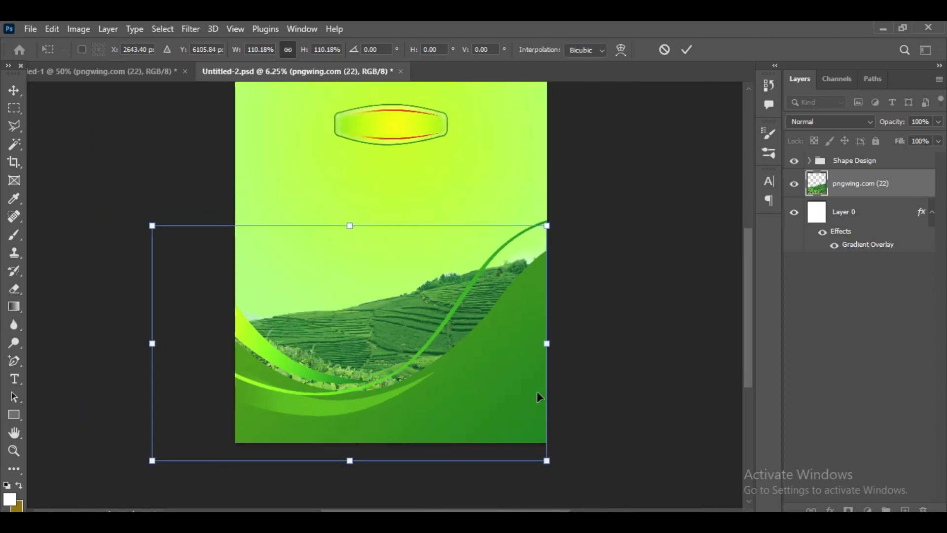
pyautogui.click(688, 50)
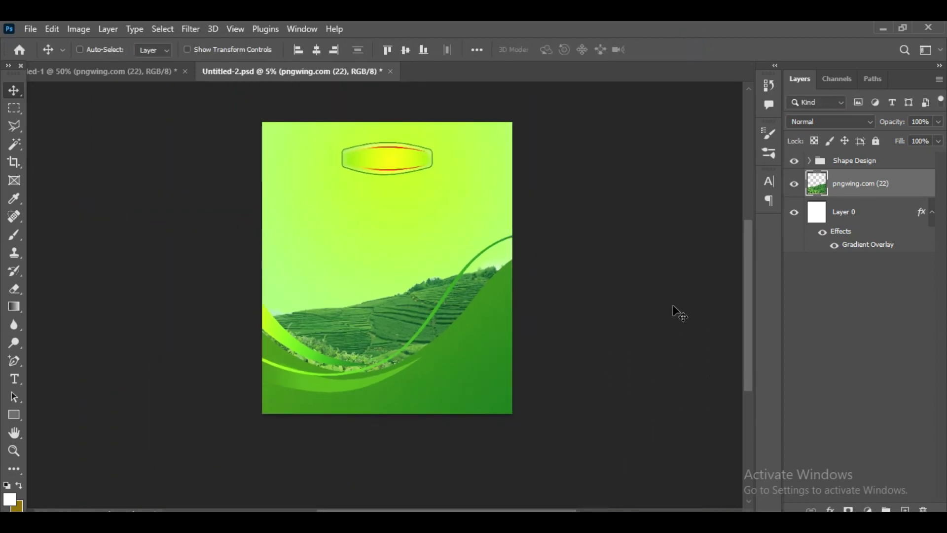
pyautogui.hotkey('ctrl', '+')
pyautogui.click(668, 224)
# Step: Bring the tea cup image into the flyer, rasterize and enlarge it, and position it on the tea field
pyautogui.hotkey('ctrl', 'Tab')
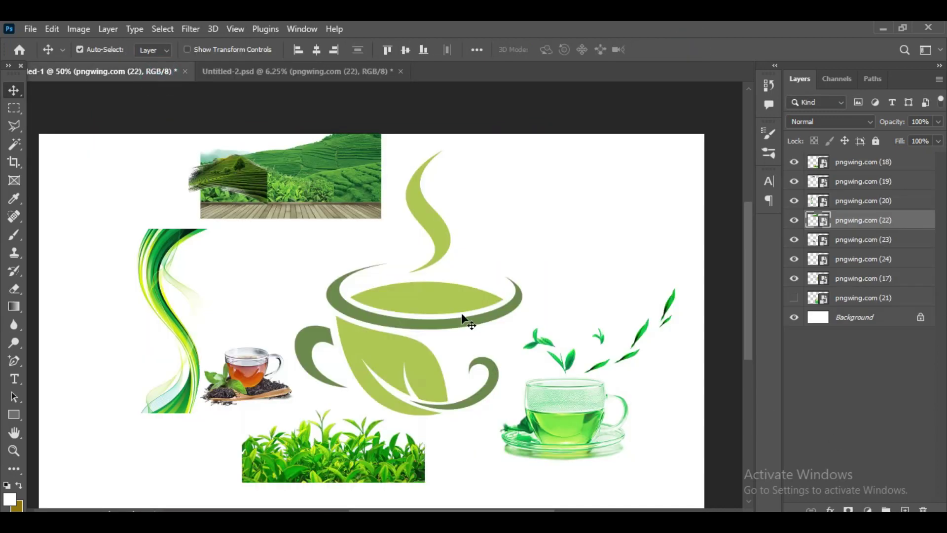
pyautogui.moveTo(239, 366); pyautogui.dragTo(397, 364)
pyautogui.rightClick(866, 178)
pyautogui.click(725, 308)
pyautogui.hotkey('ctrl', 't')
pyautogui.moveTo(349, 301); pyautogui.dragTo(450, 397)
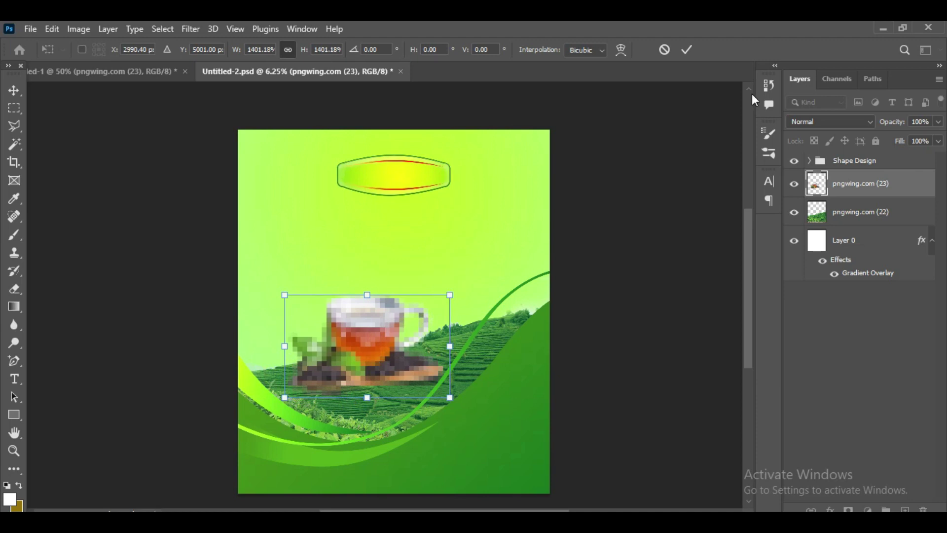
pyautogui.click(689, 50)
pyautogui.moveTo(423, 348); pyautogui.dragTo(423, 345)
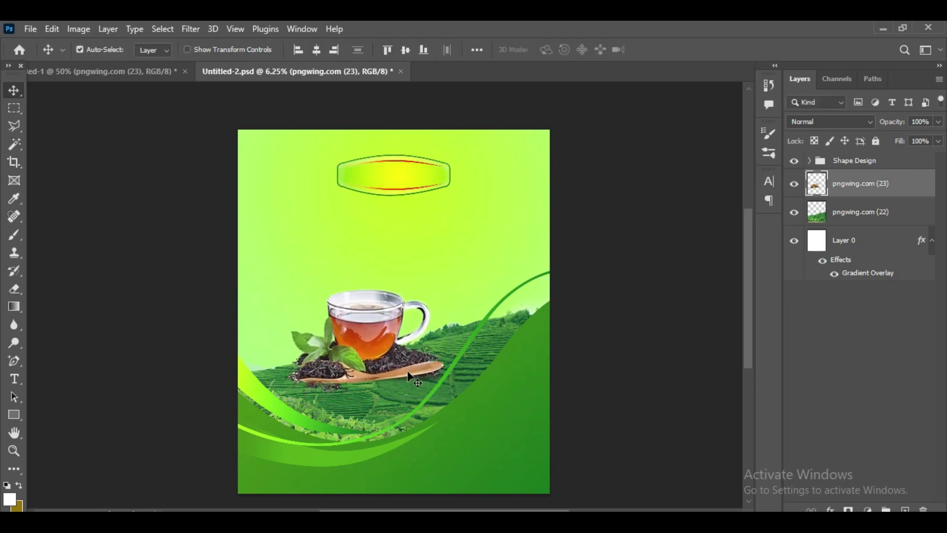
pyautogui.moveTo(374, 350); pyautogui.dragTo(423, 391)
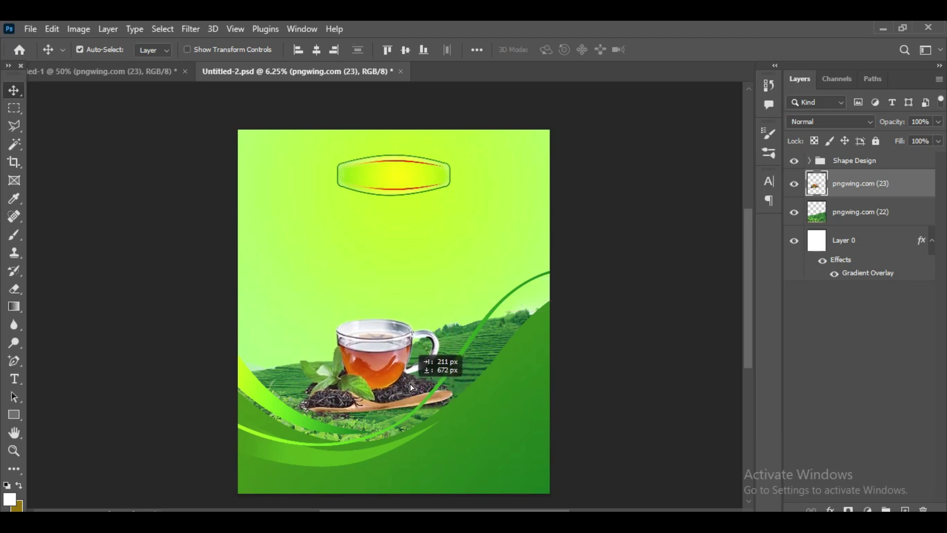
pyautogui.moveTo(423, 391); pyautogui.dragTo(408, 391)
# Step: Add a layer mask to the tea cup and brush black to fade the leaves below the cup into the field
pyautogui.hotkey('ctrl', '+')
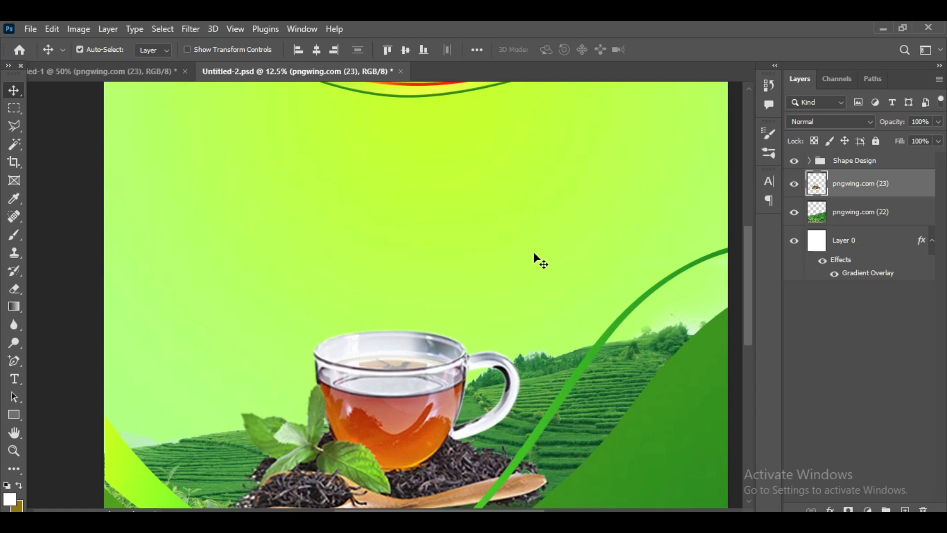
pyautogui.click(848, 509)
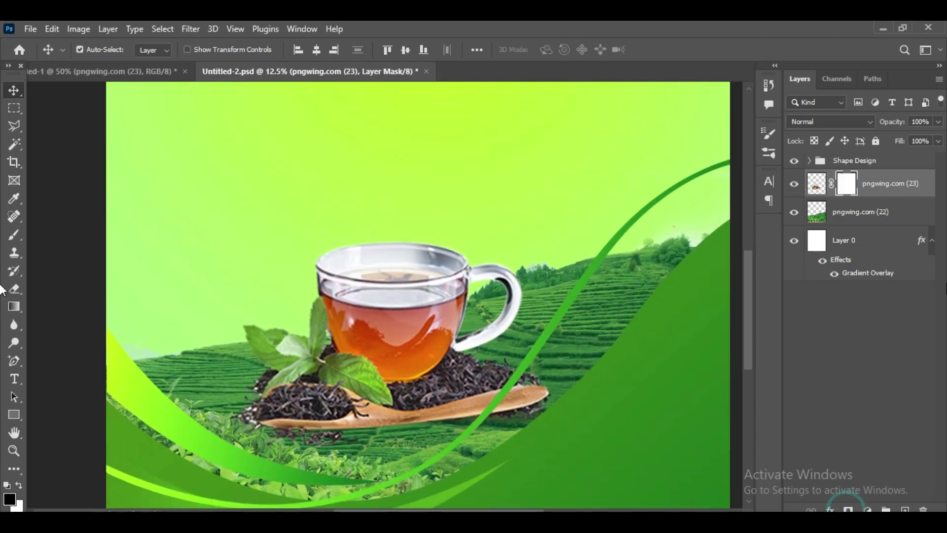
pyautogui.hotkey('ctrl', '+')
pyautogui.hotkey('ctrl', '-')
pyautogui.hotkey('ctrl', '-')
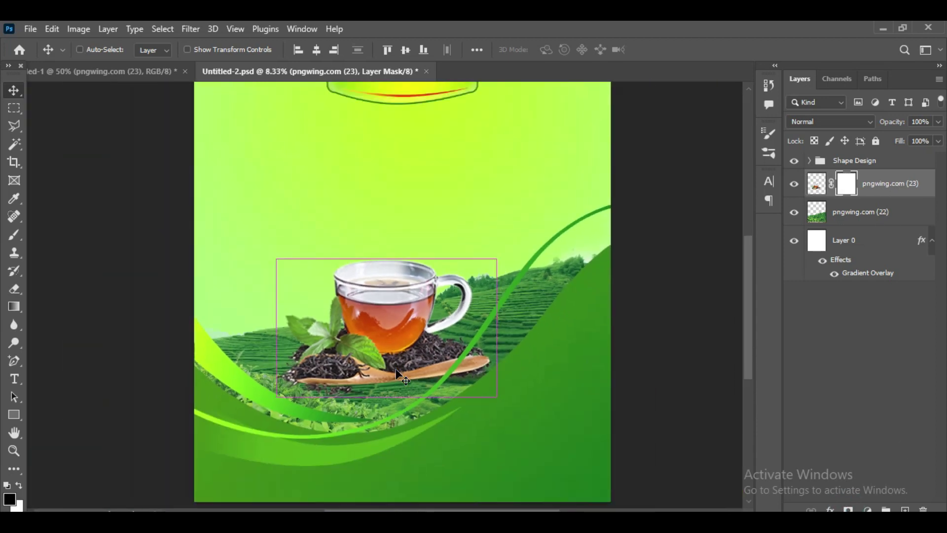
pyautogui.hotkey('ctrl', '-')
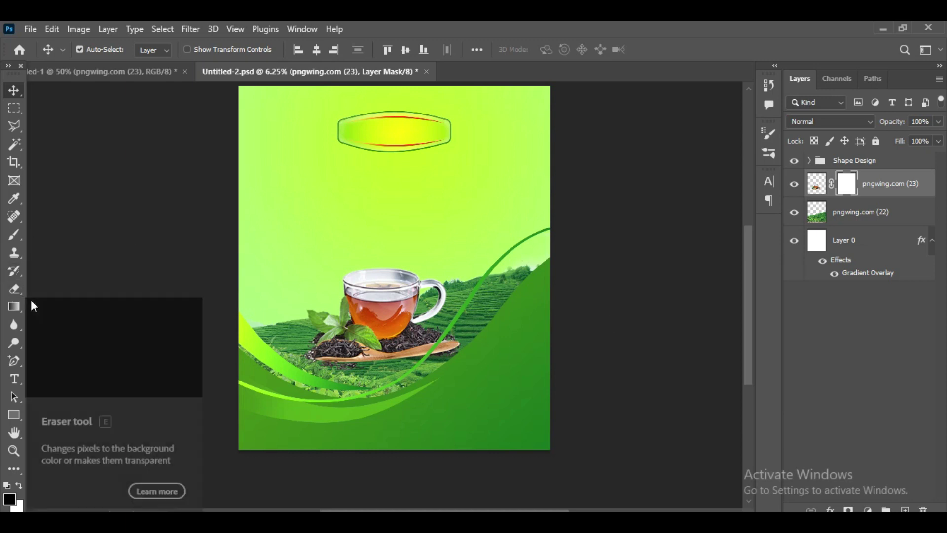
pyautogui.click(14, 235)
pyautogui.click(75, 232)
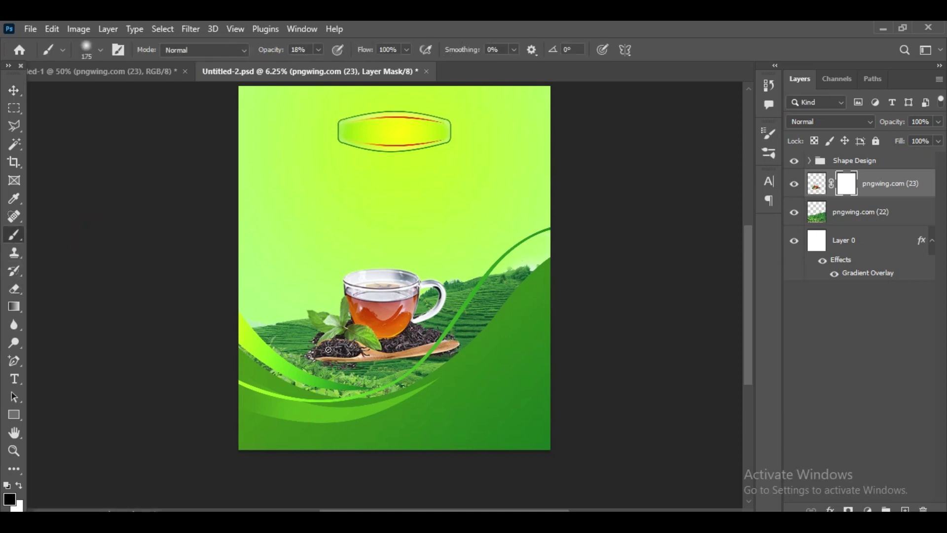
pyautogui.moveTo(354, 362)
pyautogui.mouseDown()
pyautogui.moveTo(447, 334)
pyautogui.moveTo(434, 353)
pyautogui.mouseUp()
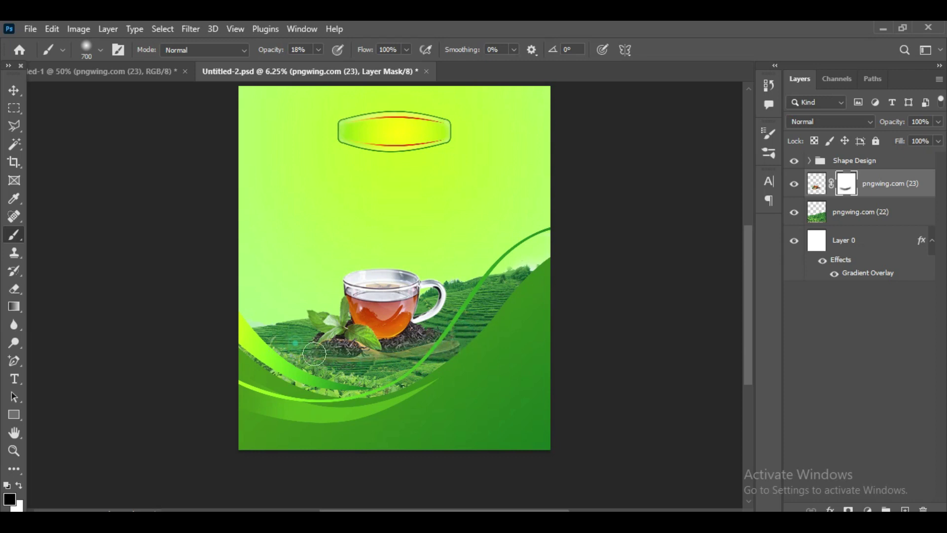
pyautogui.moveTo(314, 354); pyautogui.dragTo(456, 348)
pyautogui.moveTo(397, 366)
pyautogui.mouseDown()
pyautogui.moveTo(360, 363)
pyautogui.moveTo(447, 362)
pyautogui.moveTo(480, 319)
pyautogui.mouseUp()
# Step: Restore the cup's lower right and the right leaf pile in white, then softly mask near the spoon at 1% opacity
pyautogui.press('x')
pyautogui.hotkey('ctrl', '+')
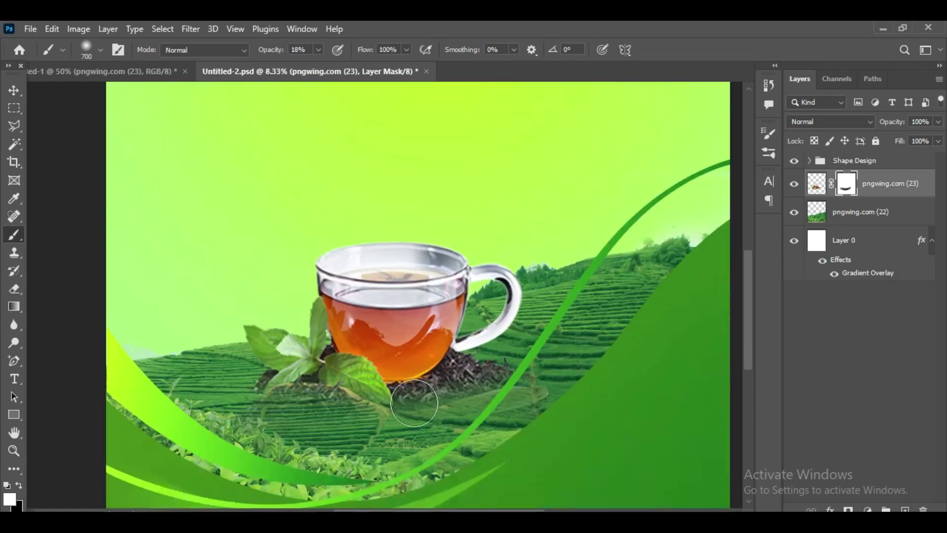
pyautogui.moveTo(446, 409)
pyautogui.mouseDown()
pyautogui.moveTo(516, 390)
pyautogui.moveTo(234, 369)
pyautogui.mouseUp()
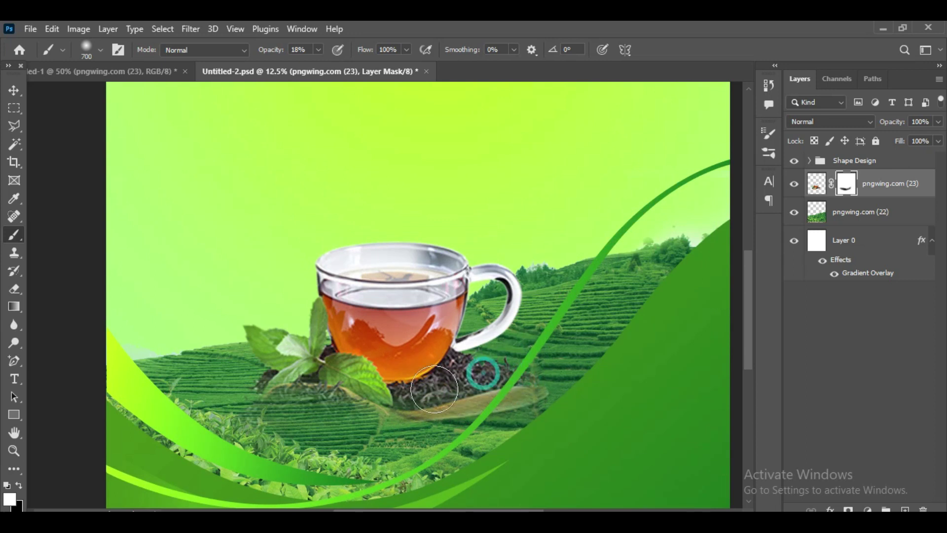
pyautogui.moveTo(516, 405); pyautogui.dragTo(394, 436)
pyautogui.press('x')
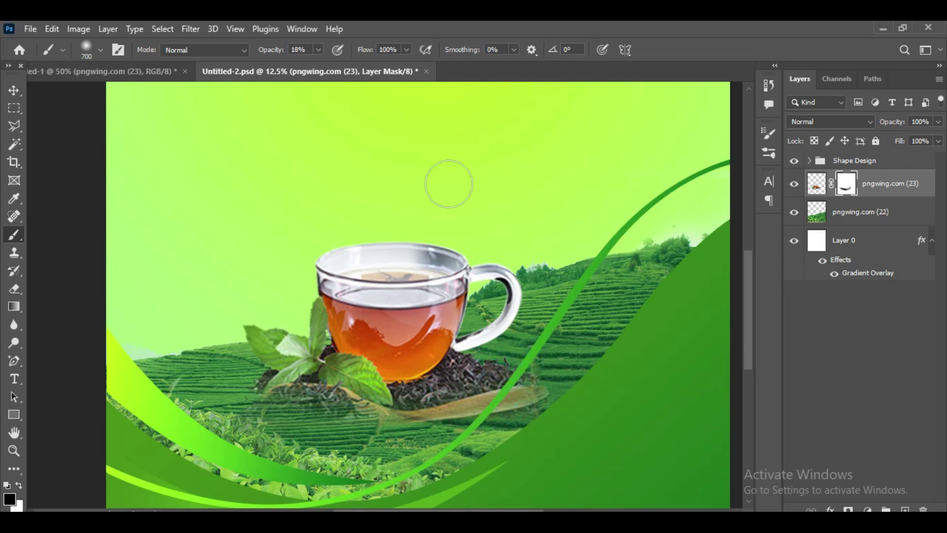
pyautogui.moveTo(277, 53); pyautogui.dragTo(268, 53)
pyautogui.moveTo(490, 410); pyautogui.dragTo(407, 421)
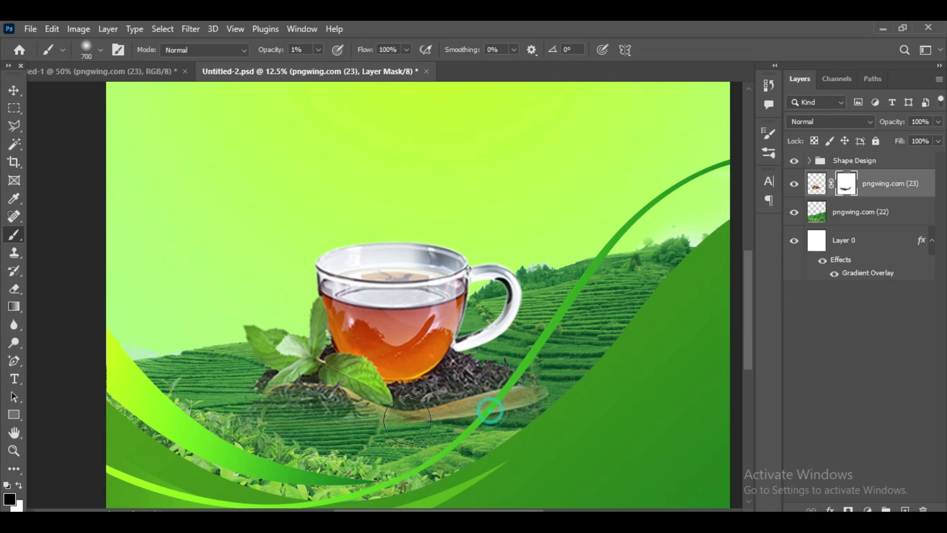
pyautogui.click(14, 90)
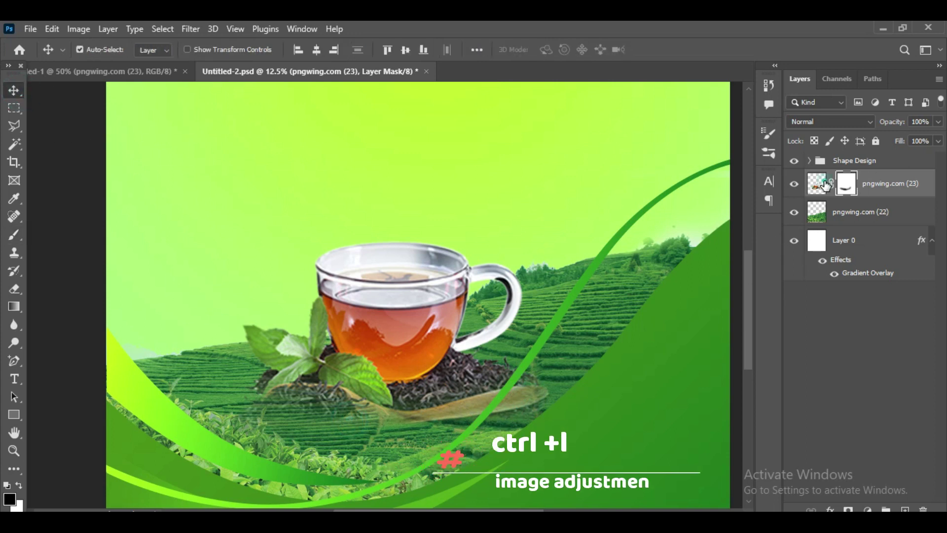
# Step: Apply a Levels adjustment with black input 42 to the tea cup layer to deepen its contrast
pyautogui.click(817, 185)
pyautogui.hotkey('ctrl', 'l')
pyautogui.moveTo(625, 258); pyautogui.dragTo(652, 259)
pyautogui.moveTo(799, 317)
pyautogui.mouseDown()
pyautogui.moveTo(782, 318)
pyautogui.moveTo(819, 321)
pyautogui.mouseUp()
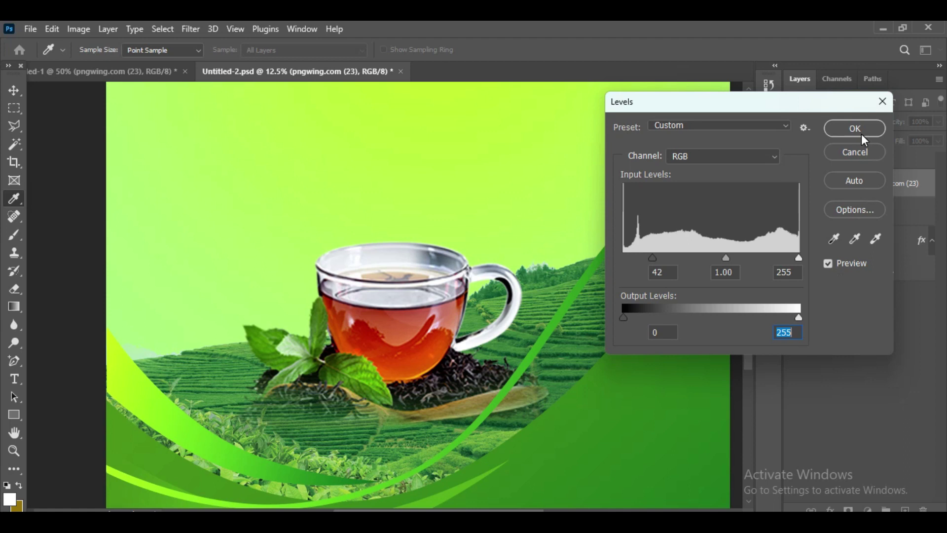
pyautogui.click(862, 134)
pyautogui.hotkey('ctrl', '-')
pyautogui.hotkey('ctrl', '-')
pyautogui.hotkey('ctrl', '-')
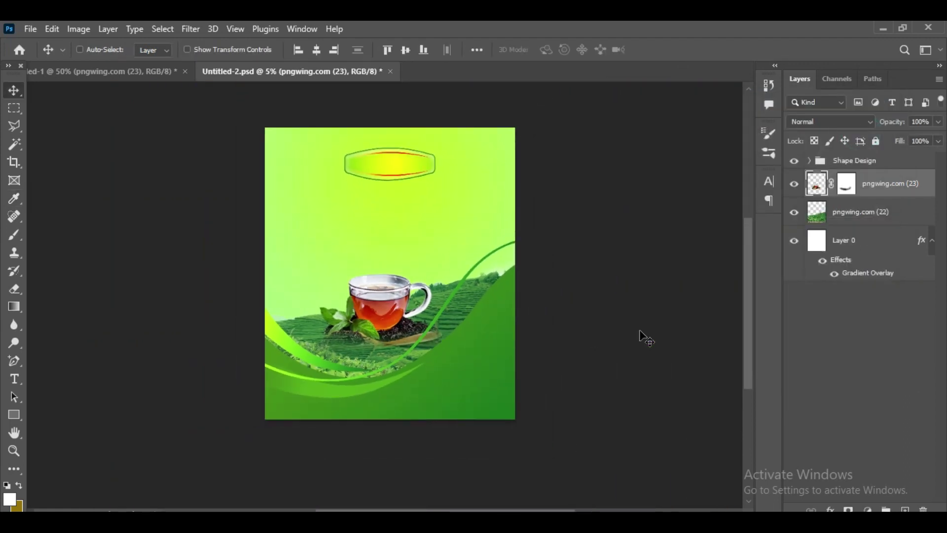
# Step: Rotate the green wave graphic about -90°, then scale and centre it over the logo badge
pyautogui.moveTo(383, 248)
pyautogui.mouseDown()
pyautogui.moveTo(427, 250)
pyautogui.moveTo(481, 162)
pyautogui.moveTo(485, 170)
pyautogui.mouseUp()
pyautogui.moveTo(425, 202); pyautogui.dragTo(454, 200)
pyautogui.moveTo(469, 235); pyautogui.dragTo(464, 226)
pyautogui.moveTo(454, 195)
pyautogui.mouseDown()
pyautogui.moveTo(451, 179)
pyautogui.moveTo(451, 194)
pyautogui.mouseUp()
pyautogui.hotkey('ctrl', '+')
pyautogui.moveTo(525, 323); pyautogui.dragTo(529, 322)
pyautogui.click(687, 50)
# Step: Clip the wave layer into the badge shape with a clipping mask
pyautogui.rightClick(870, 165)
pyautogui.click(821, 365)
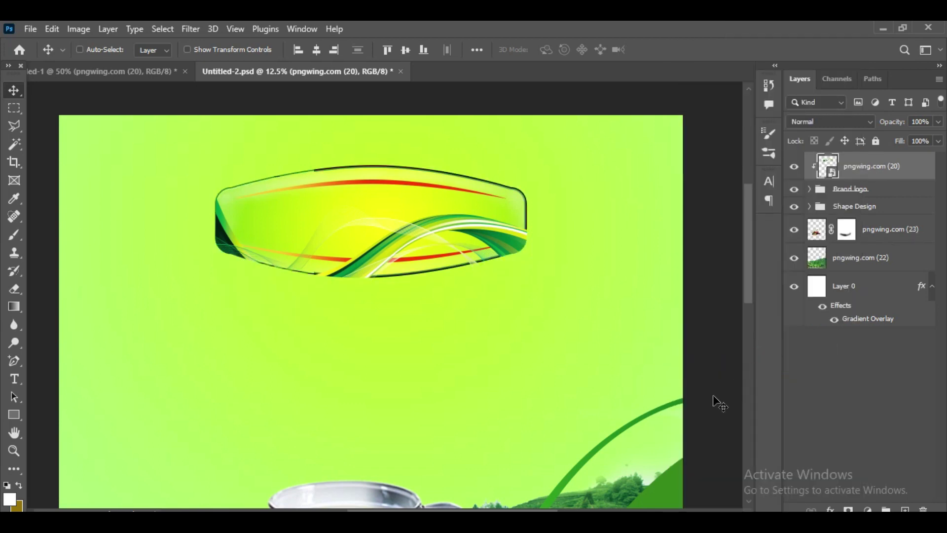
pyautogui.hotkey('ctrl', '-')
pyautogui.scroll(-2, 680, 418)
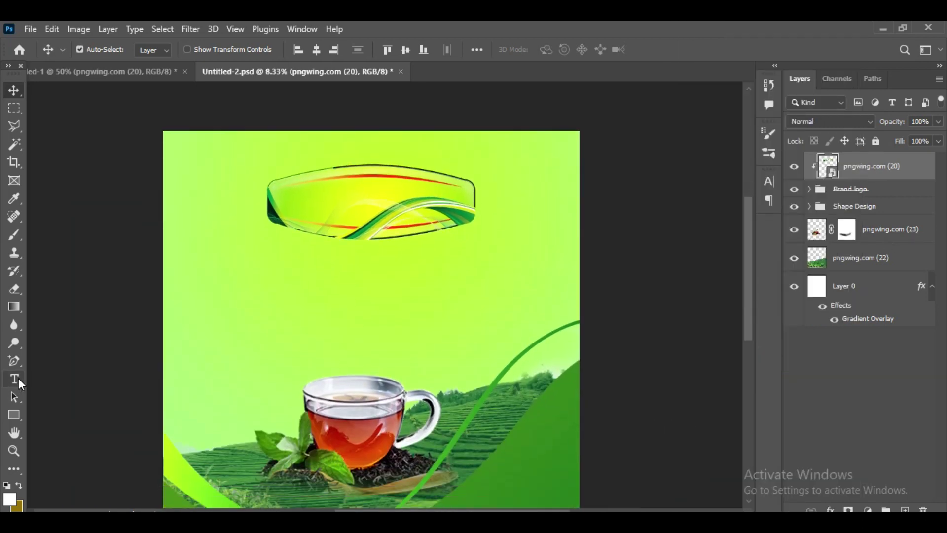
# Step: Add a Brush Script MT text layer reading "Premium" on the poster
pyautogui.click(13, 378)
pyautogui.click(356, 284)
pyautogui.click(197, 50)
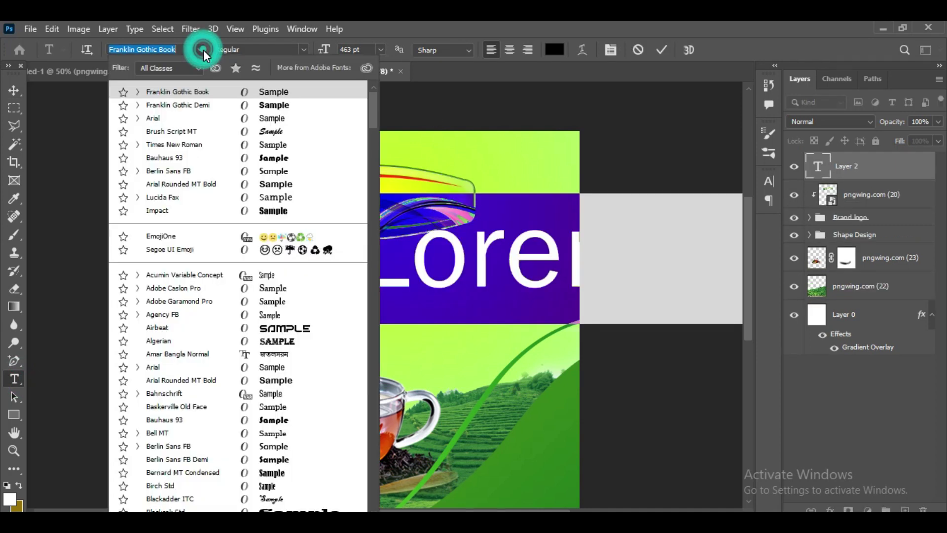
pyautogui.click(277, 129)
pyautogui.moveTo(328, 50); pyautogui.dragTo(150, 65)
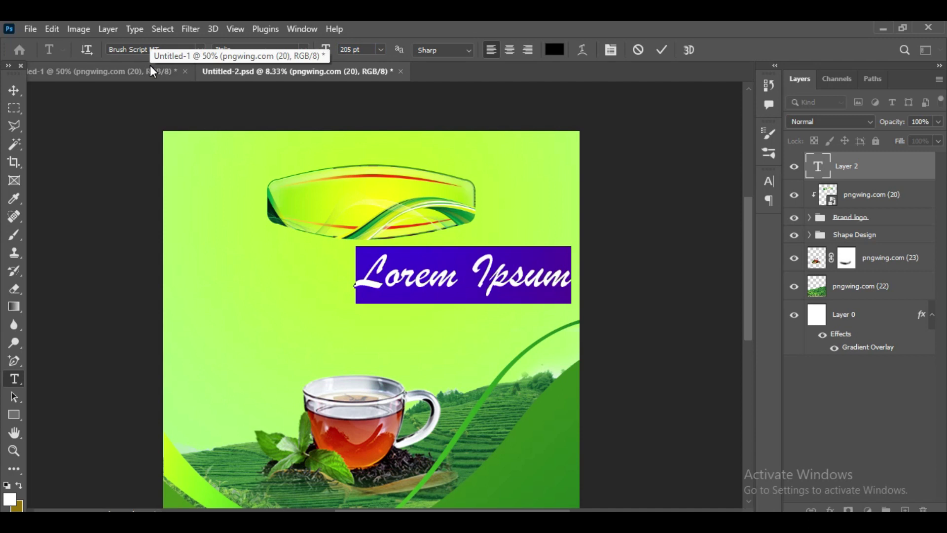
pyautogui.write('Premium')
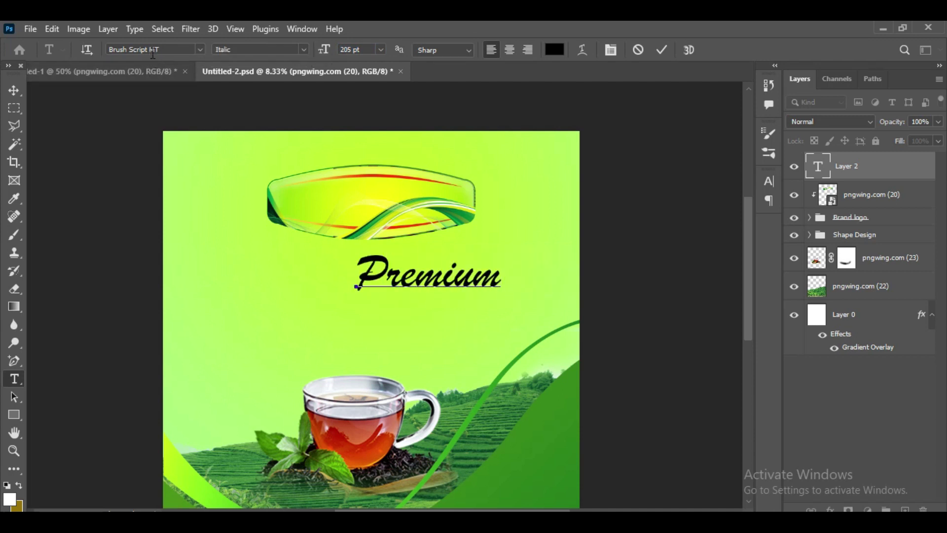
# Step: Colour the Premium text dark green 033911, sampled from the badge's wave
pyautogui.hotkey('ctrl', 'a')
pyautogui.click(554, 49)
pyautogui.write('ff0000')
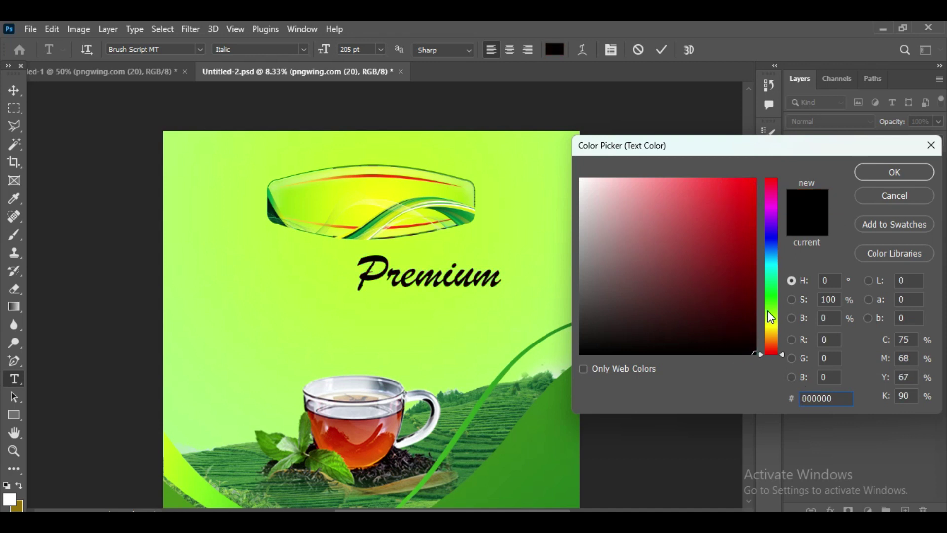
pyautogui.moveTo(771, 317); pyautogui.dragTo(773, 328)
pyautogui.click(475, 211)
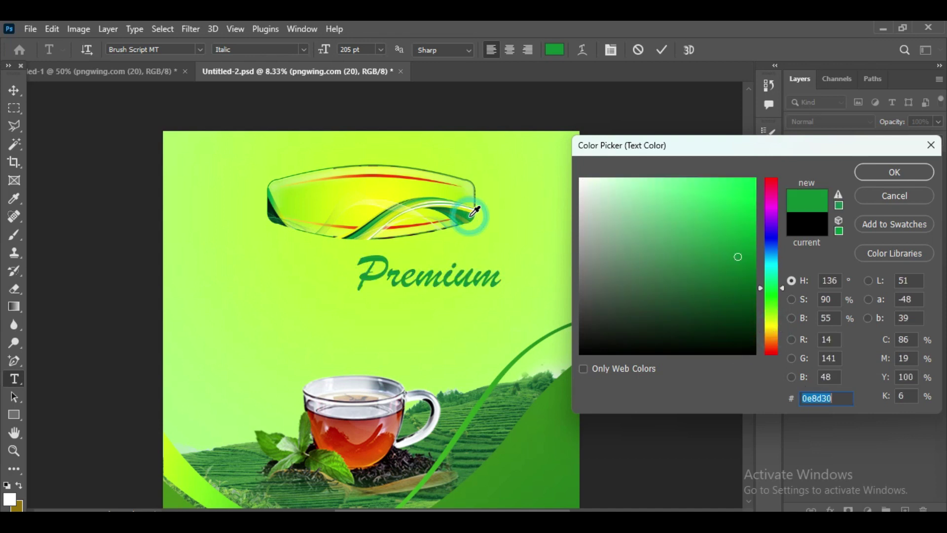
pyautogui.click(747, 315)
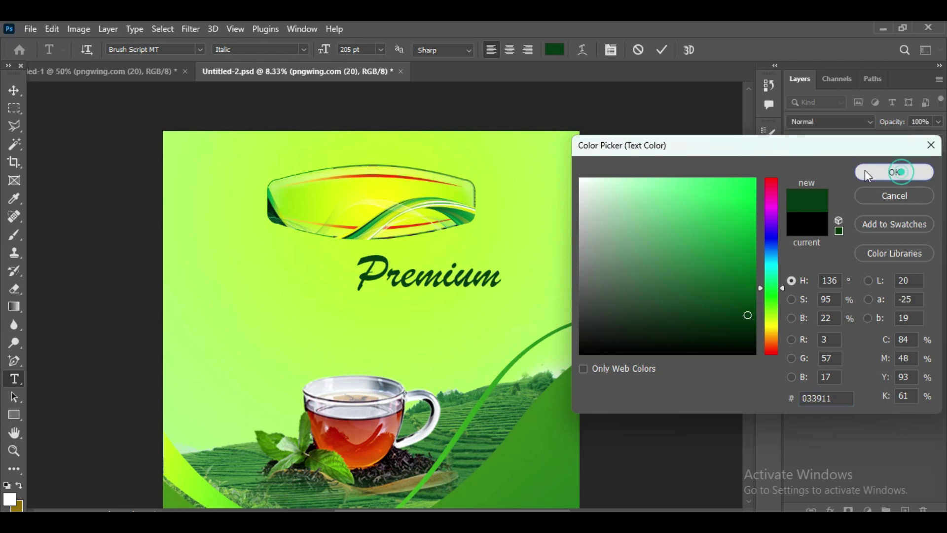
pyautogui.click(867, 173)
pyautogui.click(661, 50)
pyautogui.click(15, 91)
# Step: Move Premium up onto the logo badge and enlarge it slightly to fit
pyautogui.moveTo(390, 266); pyautogui.dragTo(334, 192)
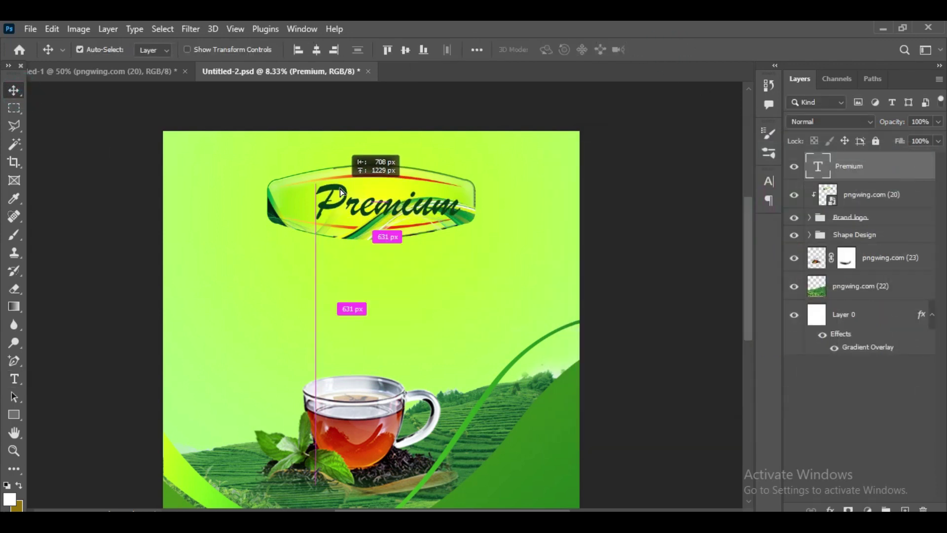
pyautogui.hotkey('ctrl', 't')
pyautogui.moveTo(449, 230); pyautogui.dragTo(453, 233)
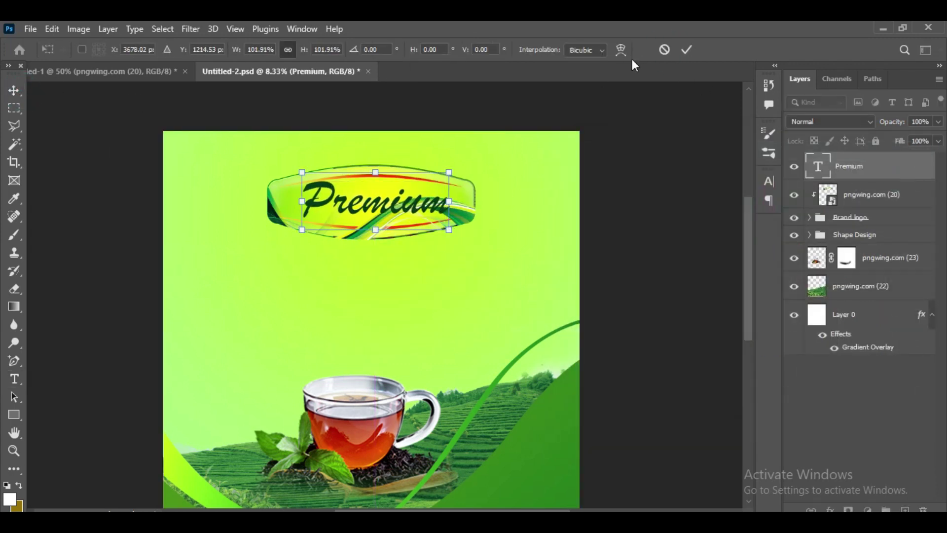
pyautogui.press('Return')
pyautogui.hotkey('ctrl', '+')
pyautogui.hotkey('ctrl', '+')
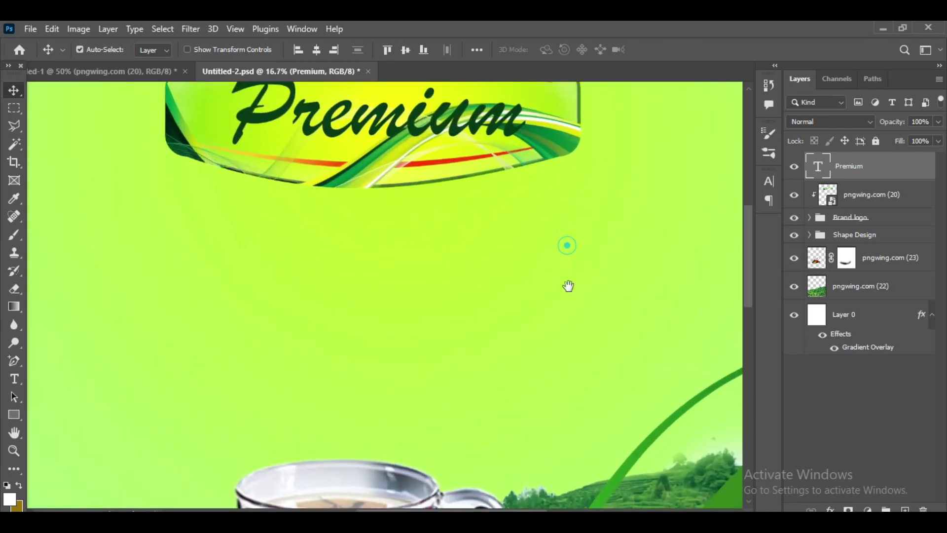
pyautogui.hotkey('ctrl', '+')
# Step: Recolour the Premium text black (000000)
pyautogui.click(14, 379)
pyautogui.click(402, 237)
pyautogui.hotkey('ctrl', 'a')
pyautogui.click(554, 49)
pyautogui.click(772, 348)
pyautogui.click(754, 178)
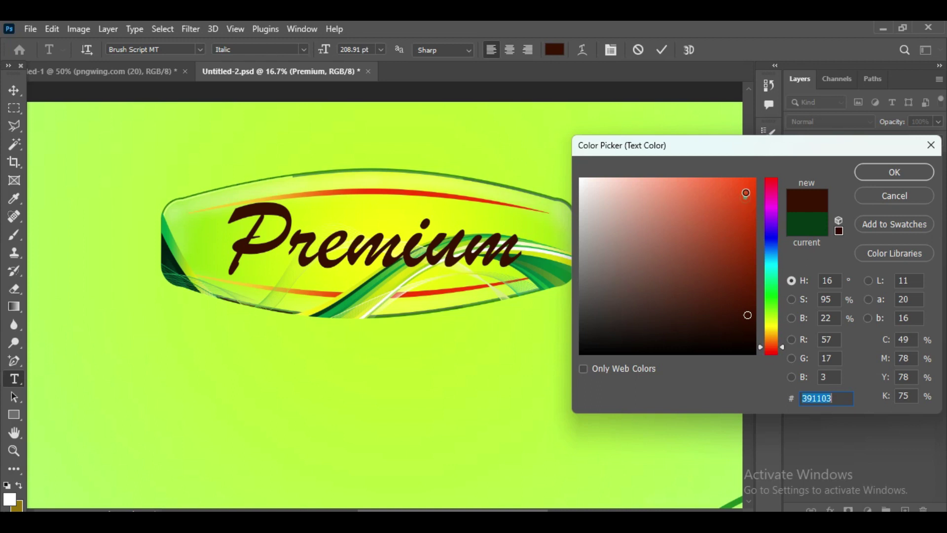
pyautogui.click(754, 353)
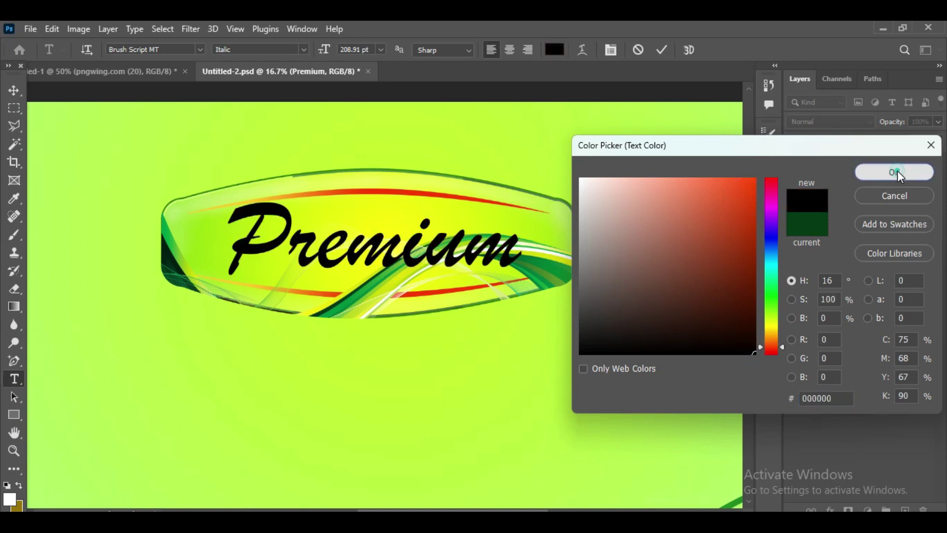
pyautogui.click(895, 172)
pyautogui.click(662, 51)
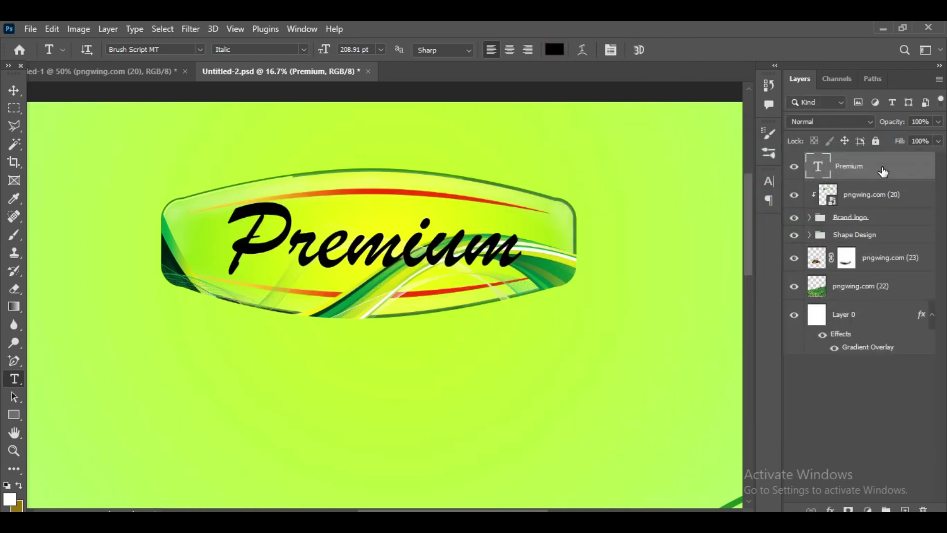
# Step: Keep the badge's wave graphic in place and lower its opacity to 54%
pyautogui.click(821, 195)
pyautogui.hotkey('ctrl', 't')
pyautogui.moveTo(575, 376)
pyautogui.mouseDown()
pyautogui.moveTo(520, 354)
pyautogui.moveTo(526, 299)
pyautogui.moveTo(582, 197)
pyautogui.mouseUp()
pyautogui.hotkey('ctrl', 'z')
pyautogui.click(687, 49)
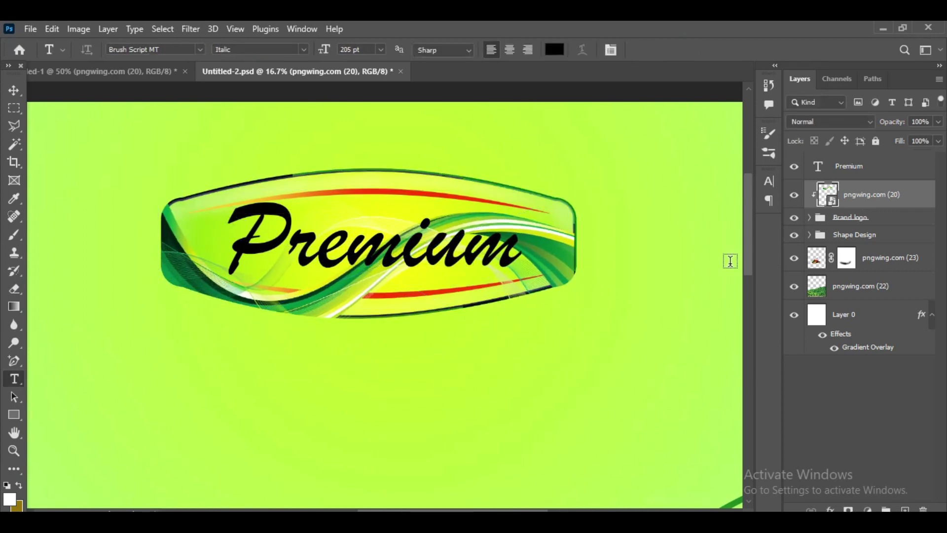
pyautogui.moveTo(898, 123)
pyautogui.mouseDown()
pyautogui.moveTo(880, 126)
pyautogui.moveTo(895, 130)
pyautogui.mouseUp()
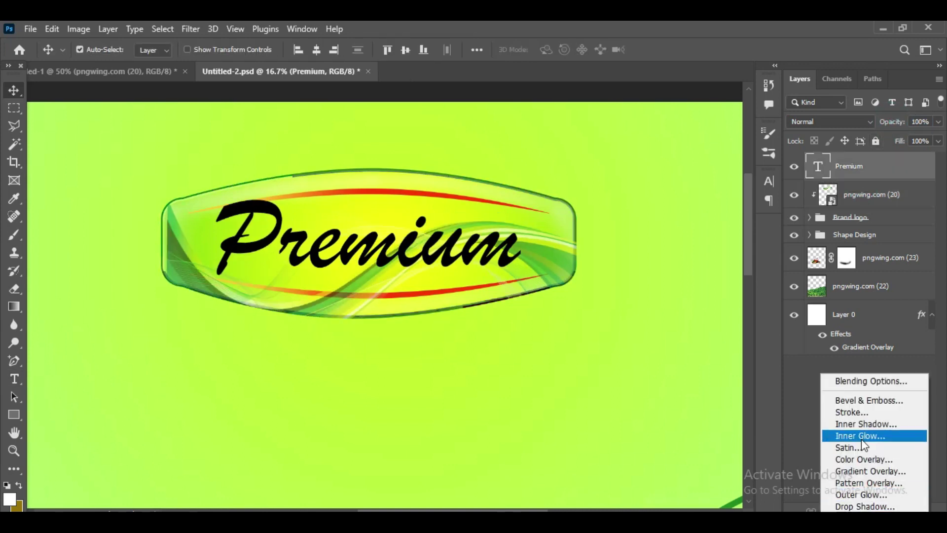
# Step: Give Premium a thick white outside Stroke layer style
pyautogui.click(854, 412)
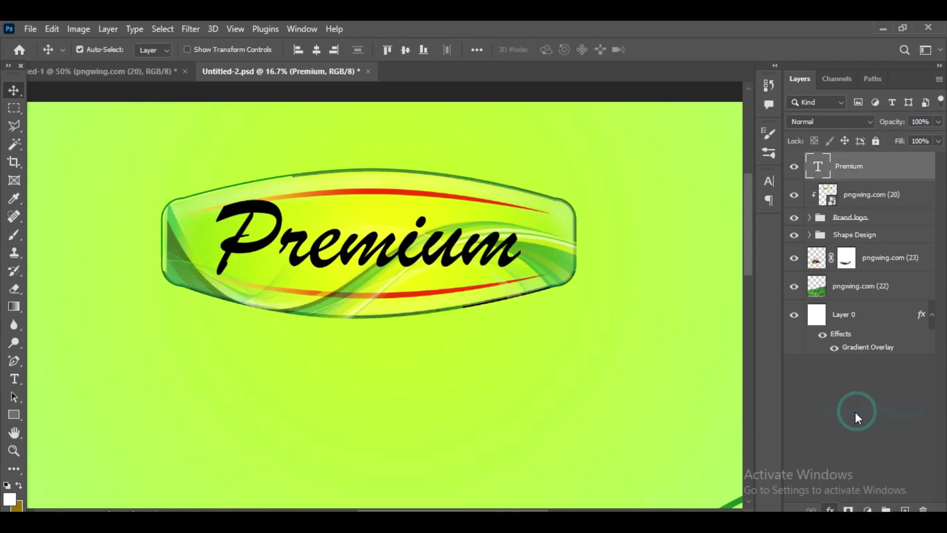
pyautogui.moveTo(599, 183); pyautogui.dragTo(606, 183)
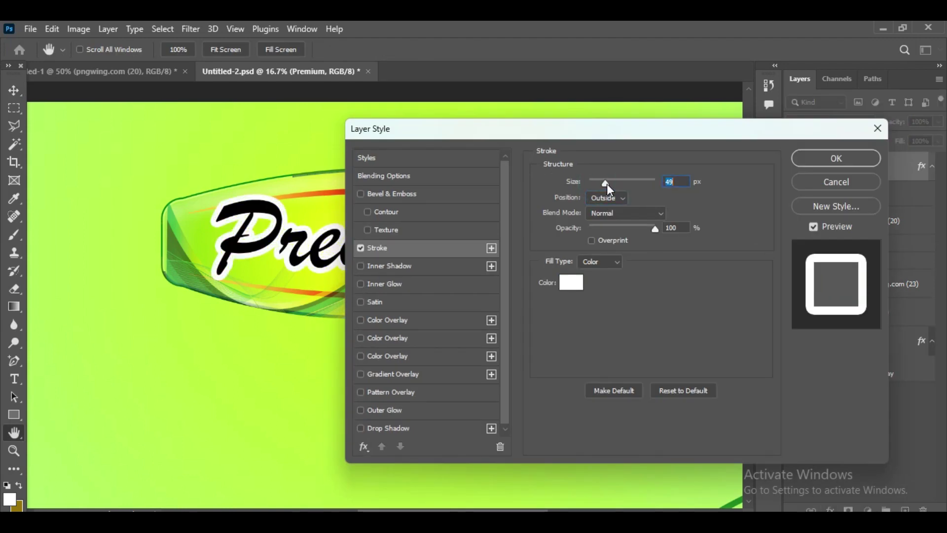
pyautogui.moveTo(597, 130)
pyautogui.mouseDown()
pyautogui.moveTo(880, 183)
pyautogui.moveTo(584, 141)
pyautogui.moveTo(895, 163)
pyautogui.moveTo(596, 136)
pyautogui.mouseUp()
pyautogui.click(827, 159)
pyautogui.press('v')
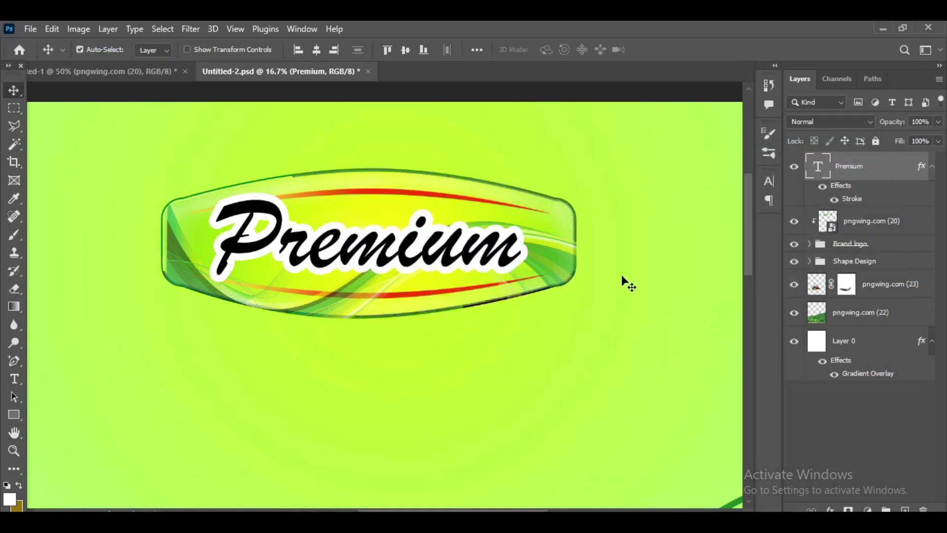
pyautogui.hotkey('ctrl', '0')
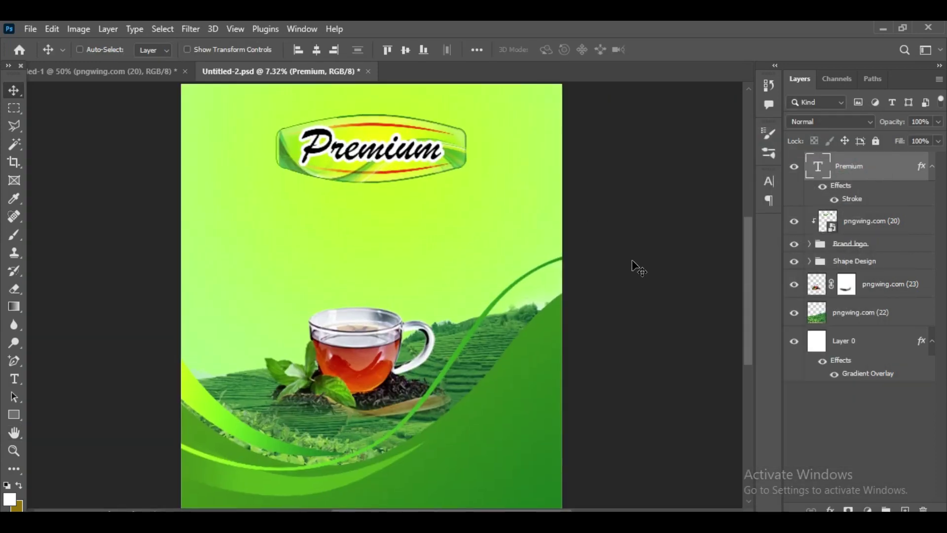
pyautogui.hotkey('ctrl', '+')
pyautogui.hotkey('ctrl', '-')
pyautogui.hotkey('ctrl', '-')
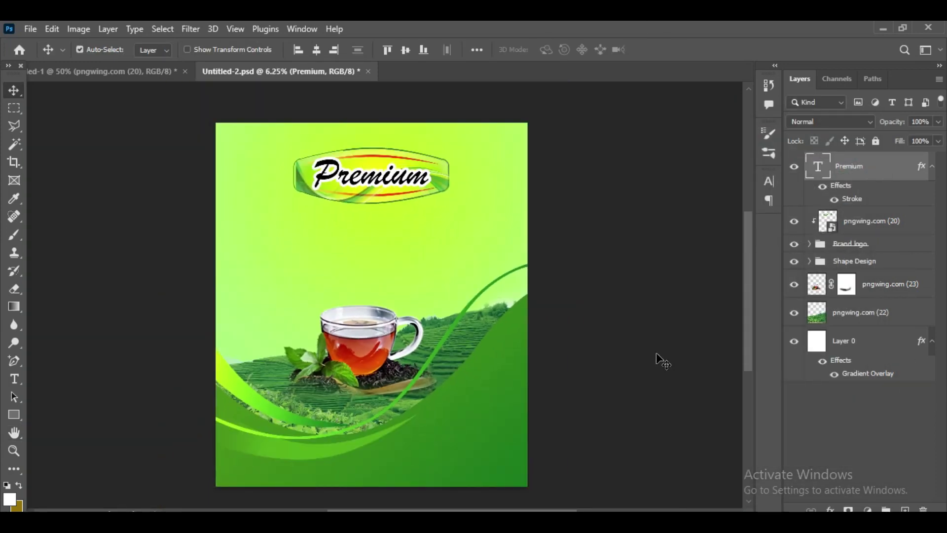
# Step: Add an all-caps "TEA" text layer in Franklin Gothic Demi
pyautogui.click(15, 377)
pyautogui.click(406, 235)
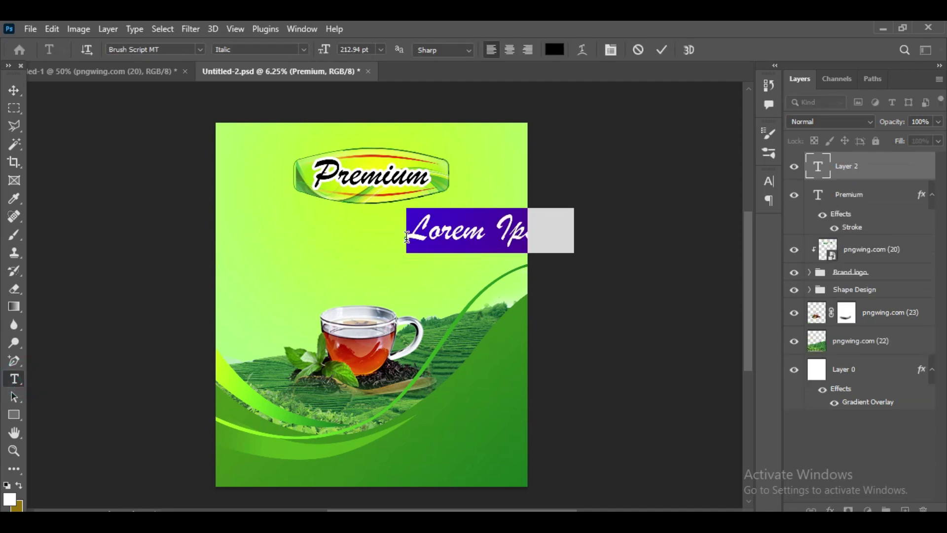
pyautogui.write('tea')
pyautogui.hotkey('ctrl', 'a')
pyautogui.click(611, 49)
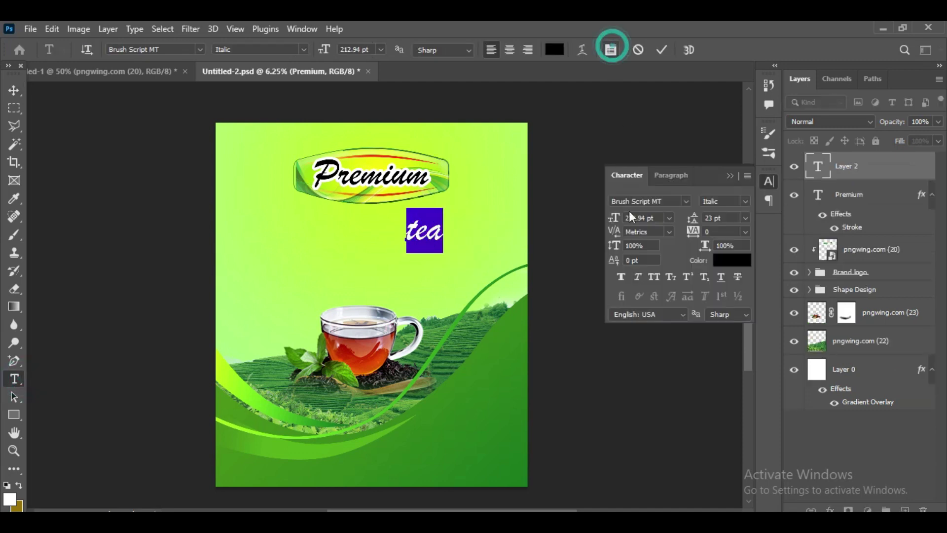
pyautogui.click(654, 277)
pyautogui.click(200, 49)
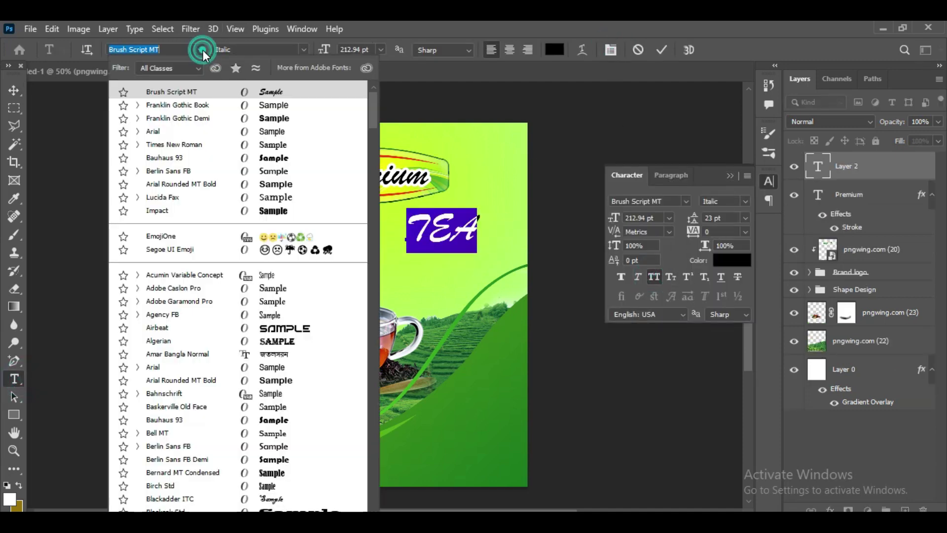
pyautogui.click(277, 117)
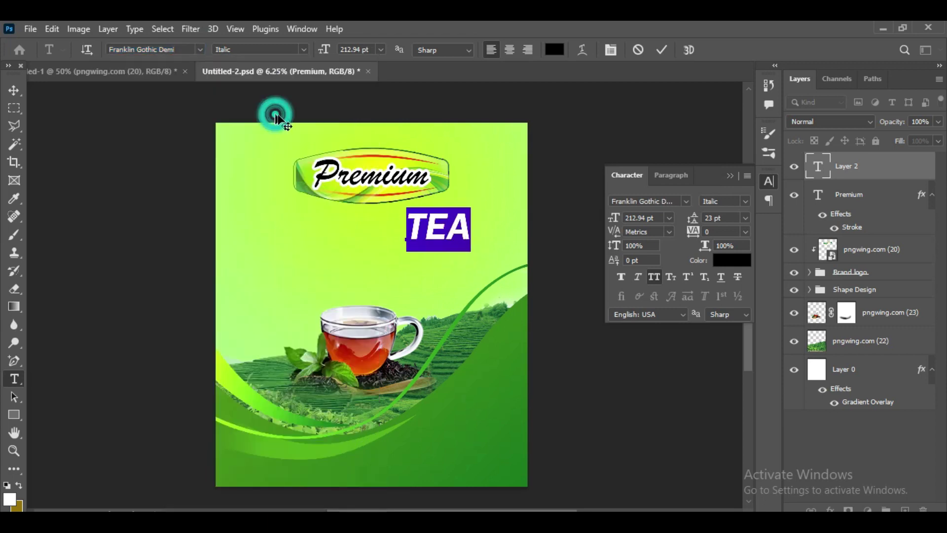
pyautogui.click(729, 176)
pyautogui.click(658, 49)
# Step: Move TEA up just beneath Premium on the badge
pyautogui.click(13, 90)
pyautogui.moveTo(440, 237)
pyautogui.mouseDown()
pyautogui.moveTo(406, 217)
pyautogui.moveTo(435, 229)
pyautogui.mouseUp()
pyautogui.hotkey('ctrl', 't')
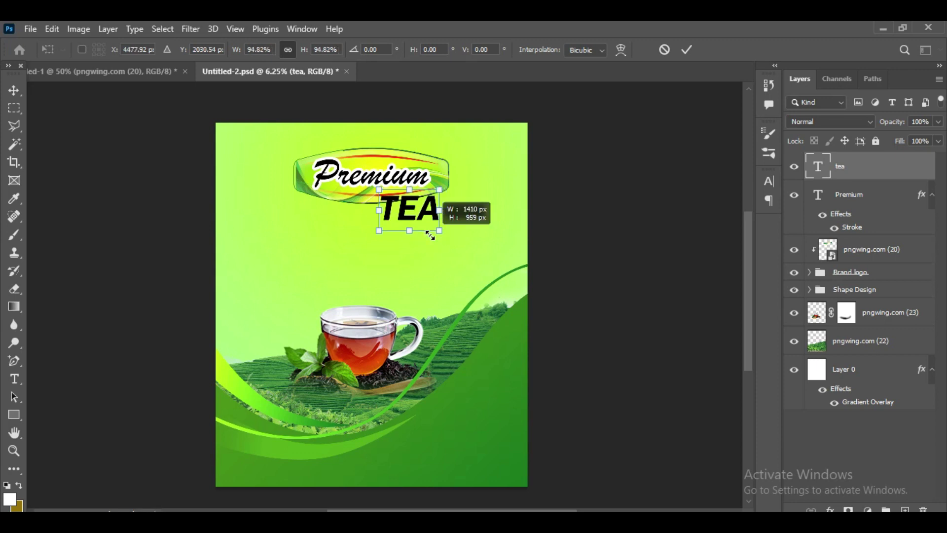
pyautogui.click(687, 50)
# Step: Set the TEA text colour to white (ffffff)
pyautogui.press('t')
pyautogui.click(555, 49)
pyautogui.click(687, 208)
pyautogui.write('ffffff')
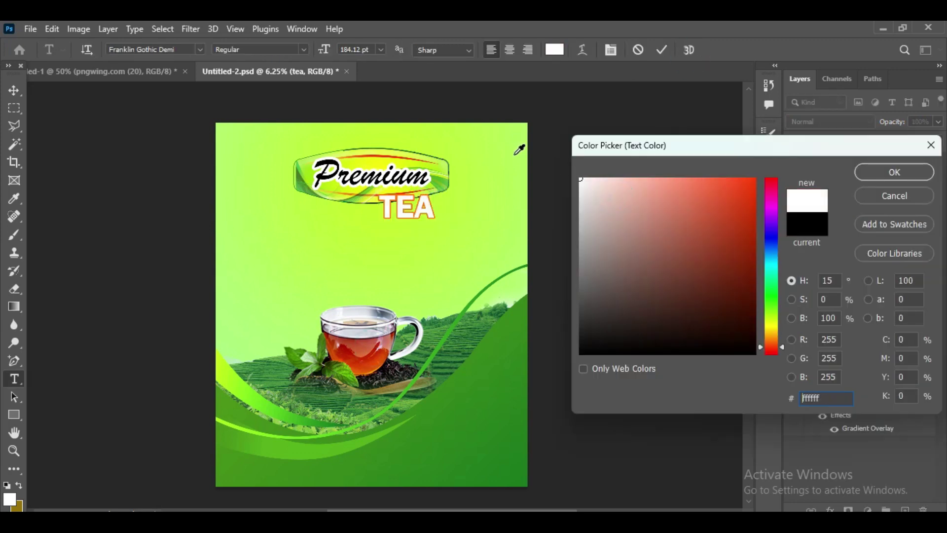
pyautogui.click(900, 169)
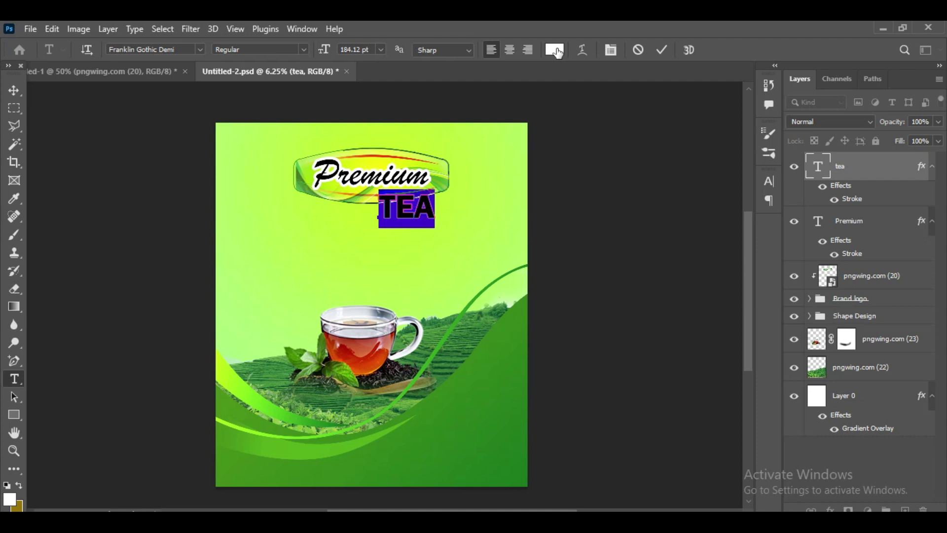
pyautogui.click(554, 50)
pyautogui.click(771, 303)
pyautogui.click(725, 262)
pyautogui.click(732, 186)
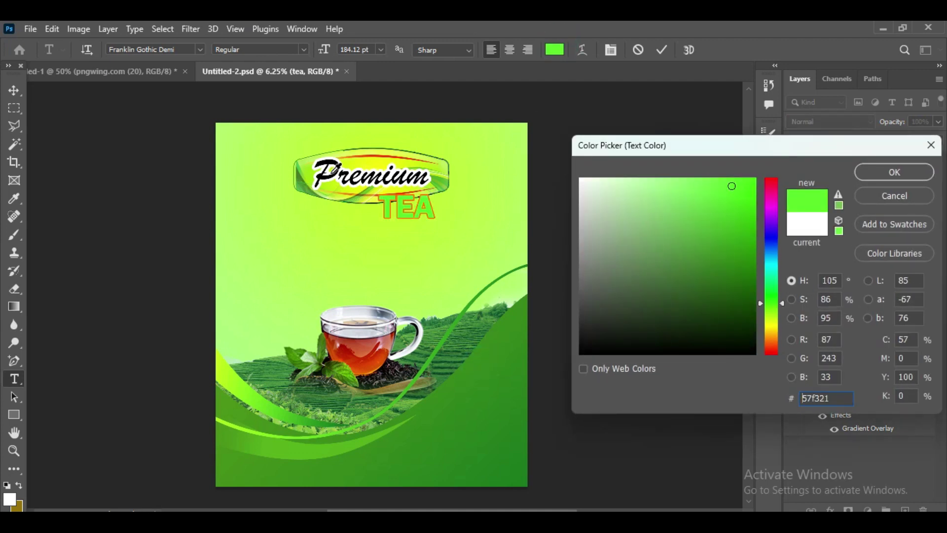
pyautogui.write('ffffff')
pyautogui.click(894, 171)
pyautogui.click(835, 178)
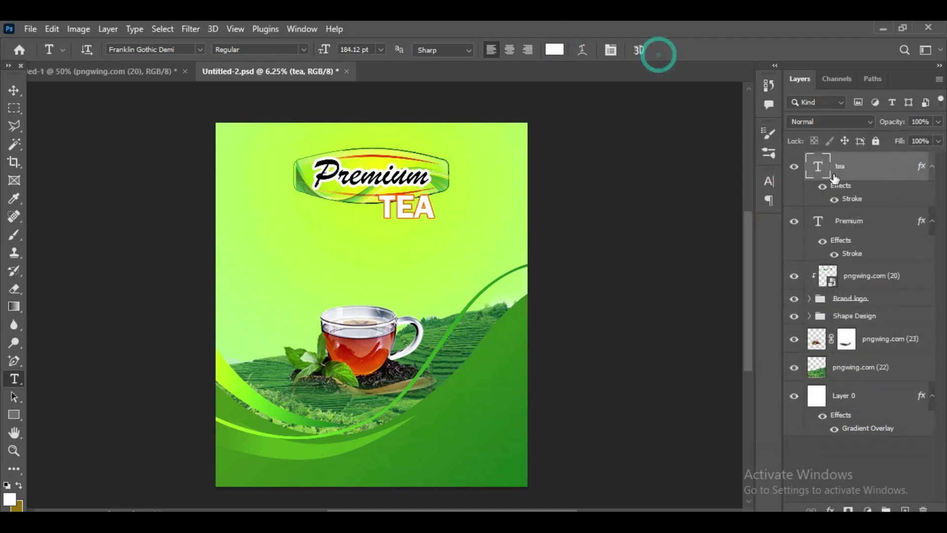
# Step: Thicken TEA's orange stroke to 43 px, positioned outside the letters
pyautogui.doubleClick(847, 200)
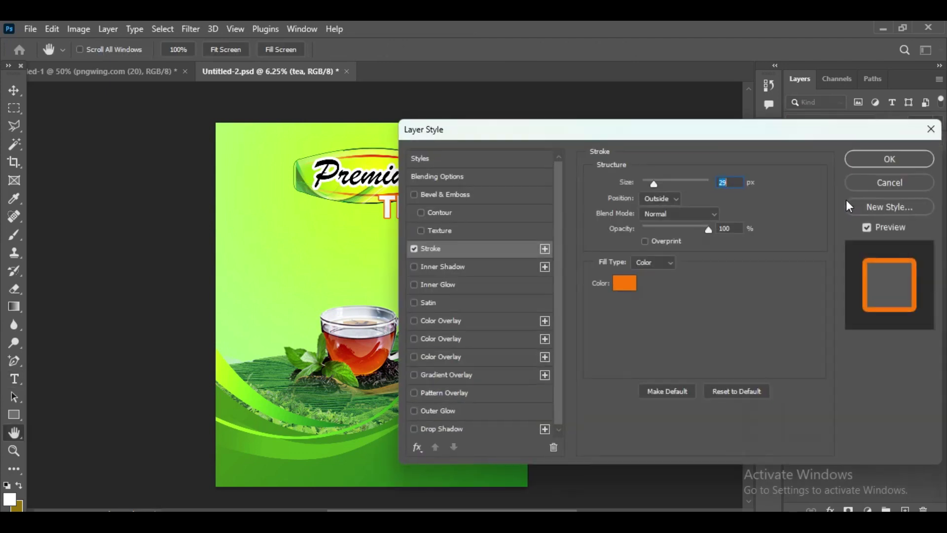
pyautogui.moveTo(588, 130); pyautogui.dragTo(640, 130)
pyautogui.moveTo(711, 183); pyautogui.dragTo(715, 185)
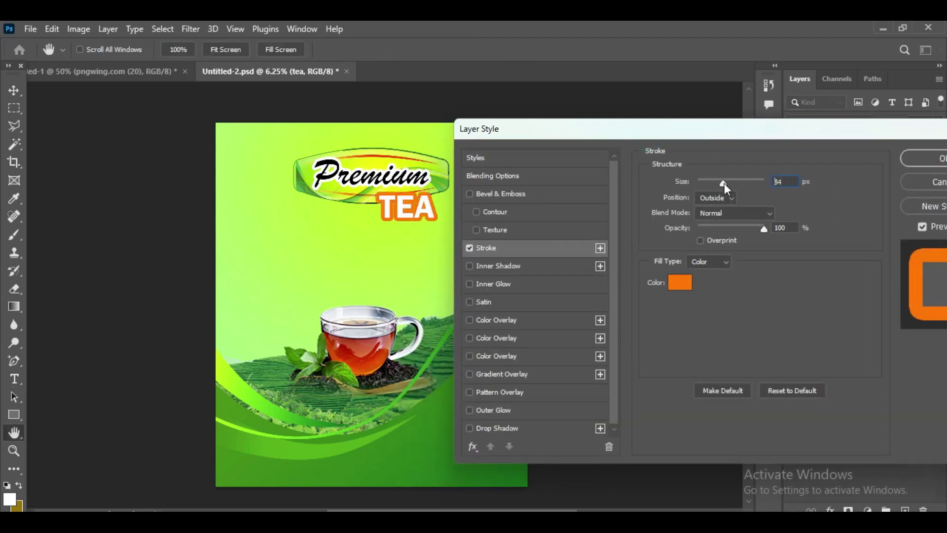
pyautogui.click(715, 198)
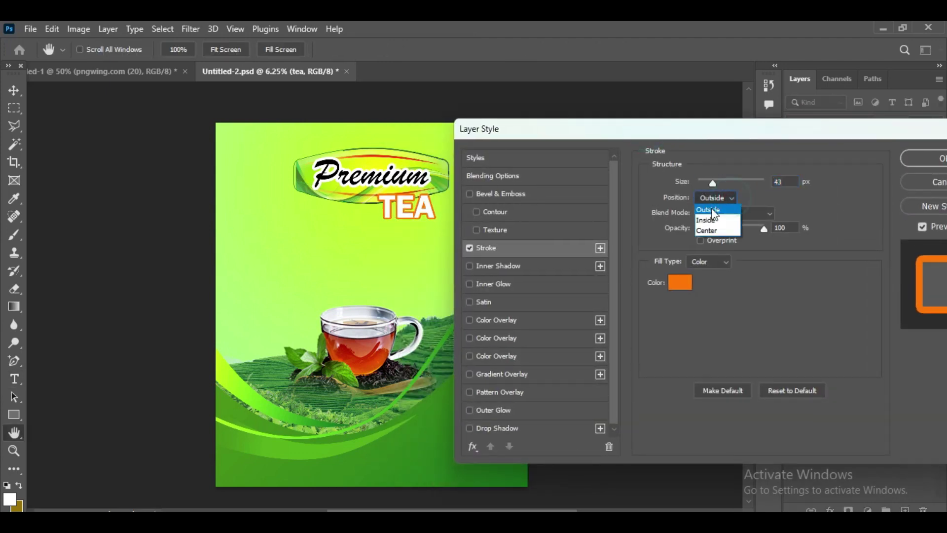
pyautogui.click(714, 200)
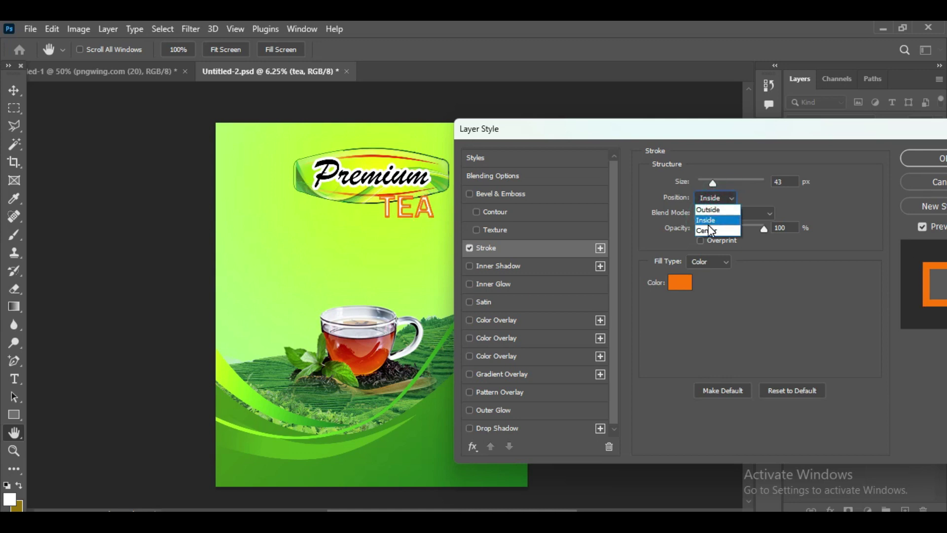
pyautogui.click(706, 228)
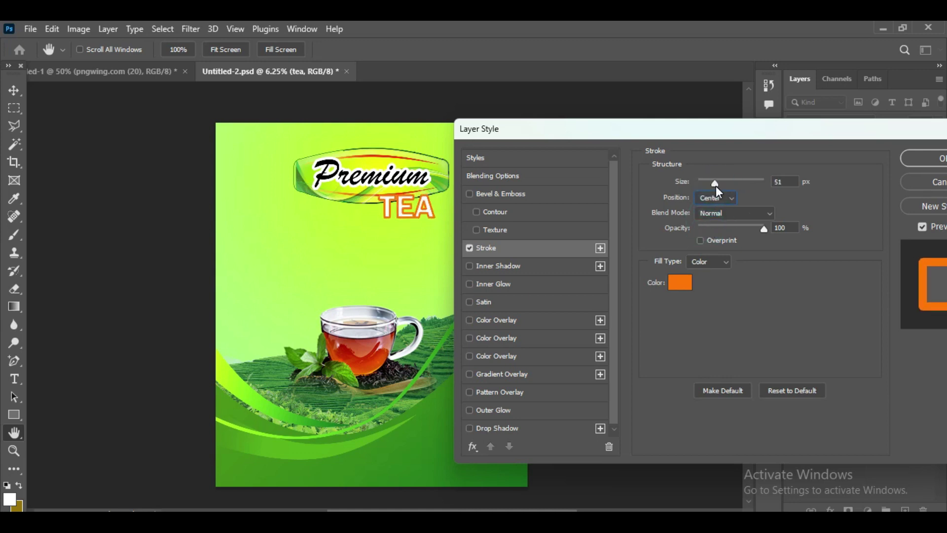
pyautogui.click(729, 198)
pyautogui.click(709, 216)
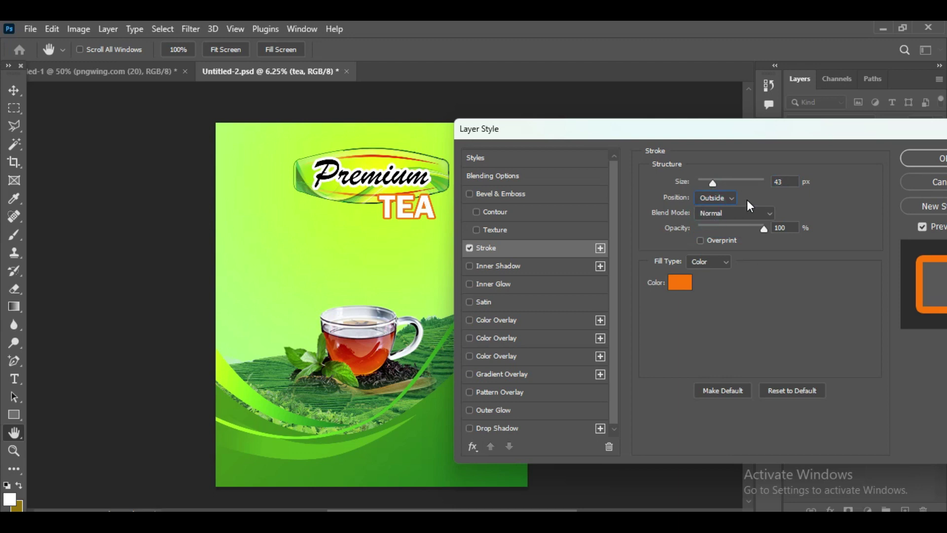
pyautogui.click(930, 158)
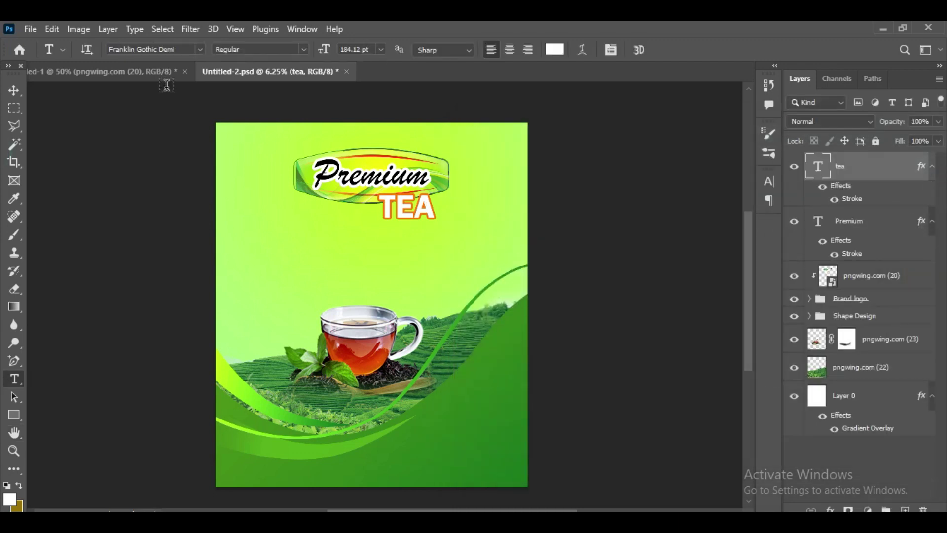
# Step: Nudge TEA down-right and open Shape 1's gradient overlay for editing
pyautogui.click(14, 91)
pyautogui.moveTo(421, 208); pyautogui.dragTo(433, 216)
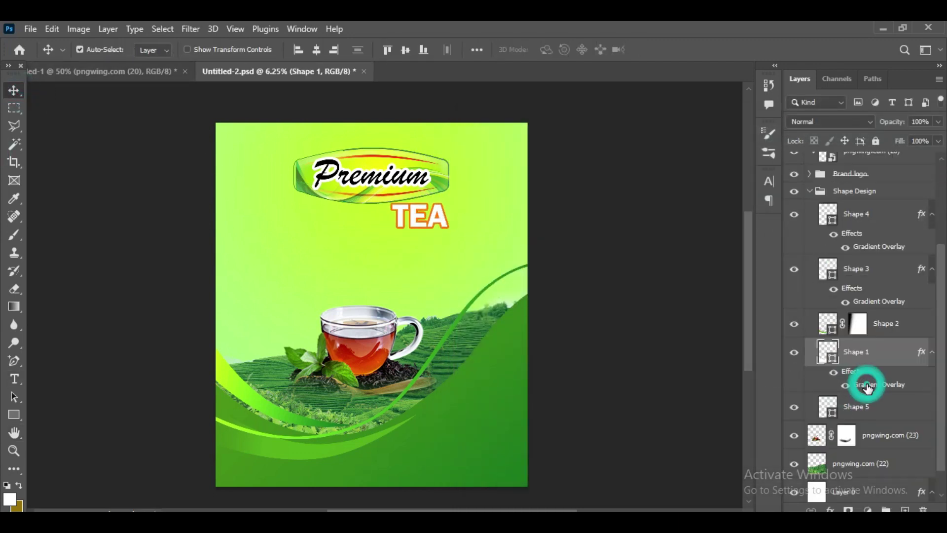
pyautogui.doubleClick(868, 386)
pyautogui.click(674, 214)
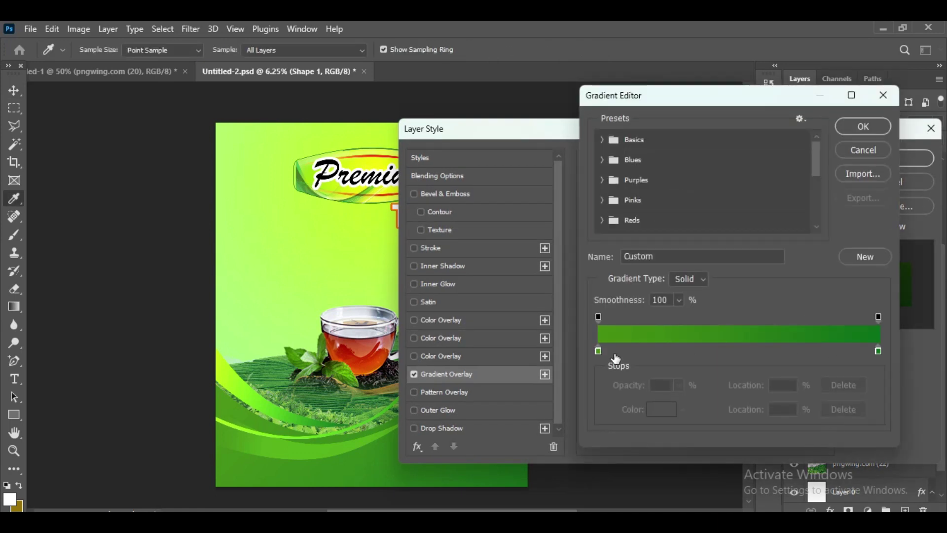
# Step: Set the wave gradient's right colour stop to bright yellow-green bef510
pyautogui.click(877, 352)
pyautogui.click(664, 408)
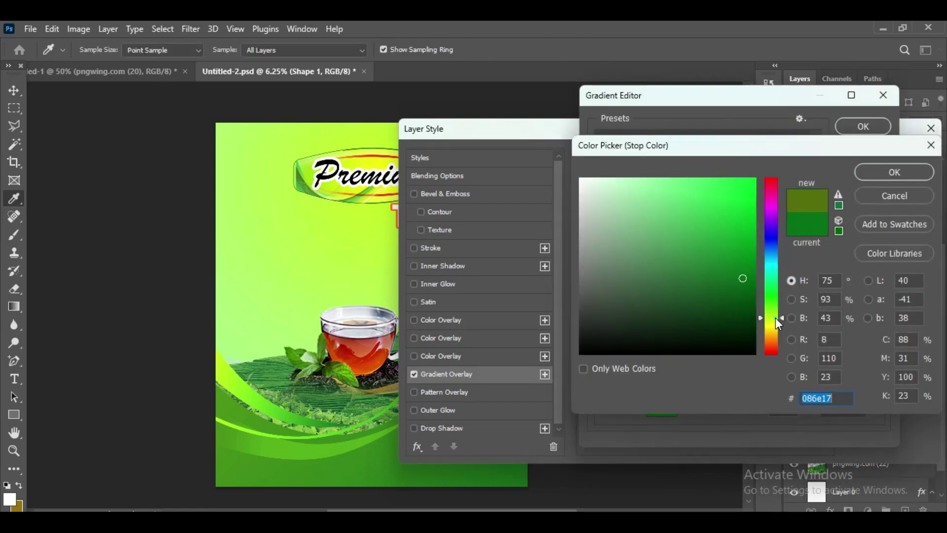
pyautogui.moveTo(757, 275); pyautogui.dragTo(754, 190)
pyautogui.click(770, 301)
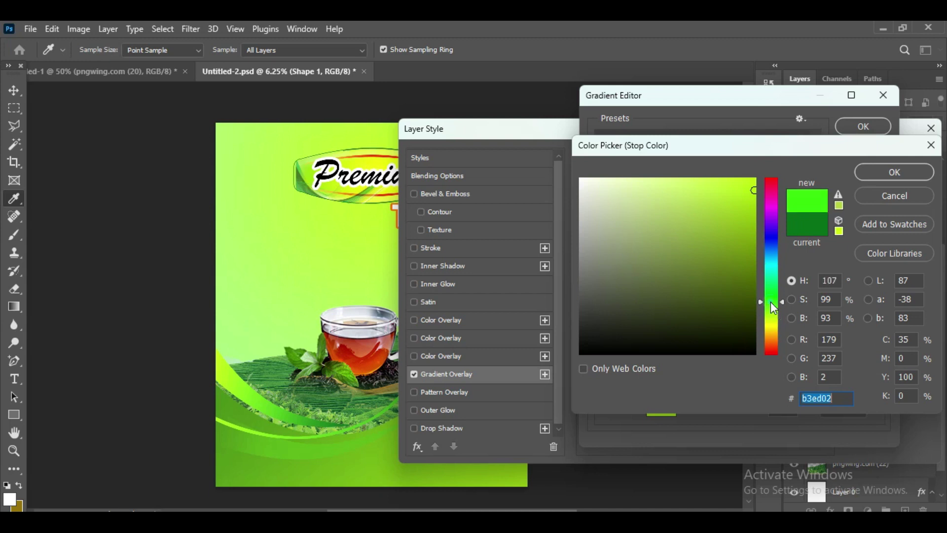
pyautogui.moveTo(751, 254); pyautogui.dragTo(745, 230)
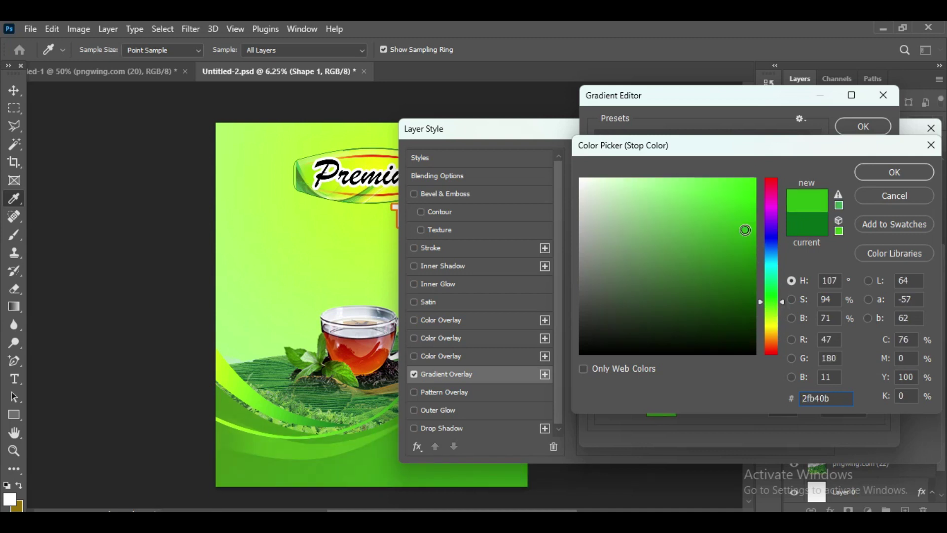
pyautogui.click(221, 366)
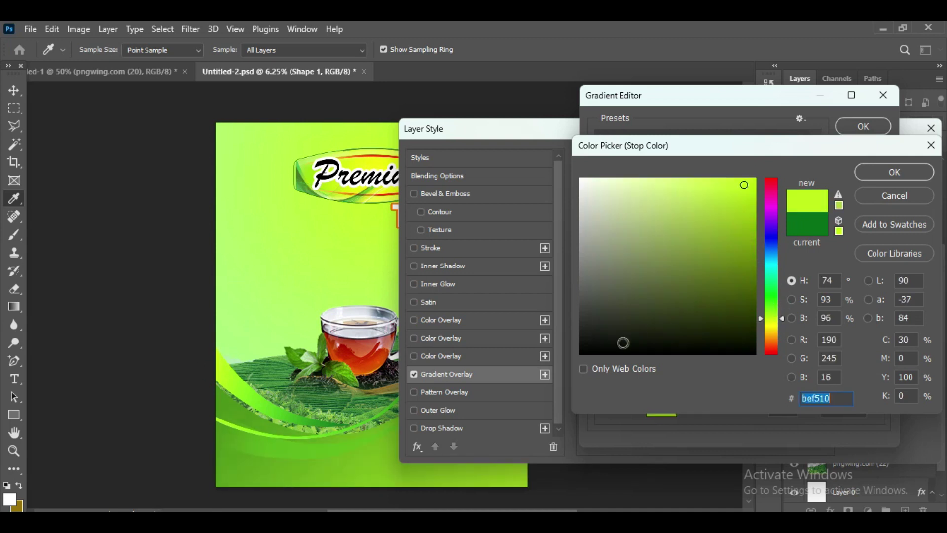
pyautogui.click(895, 173)
# Step: Accept the edited wave gradient, then reopen it briefly to check the result
pyautogui.click(863, 126)
pyautogui.moveTo(619, 131)
pyautogui.mouseDown()
pyautogui.moveTo(785, 139)
pyautogui.moveTo(763, 140)
pyautogui.mouseUp()
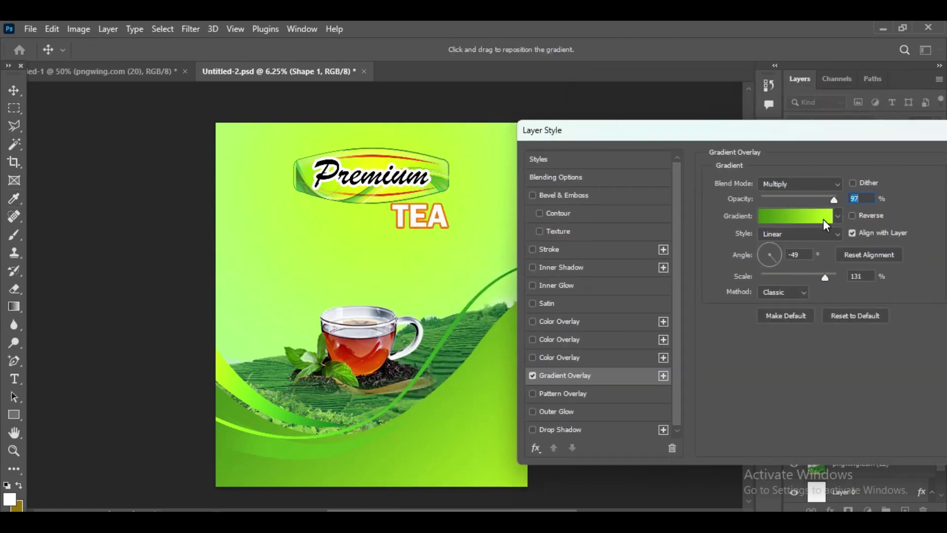
pyautogui.click(807, 226)
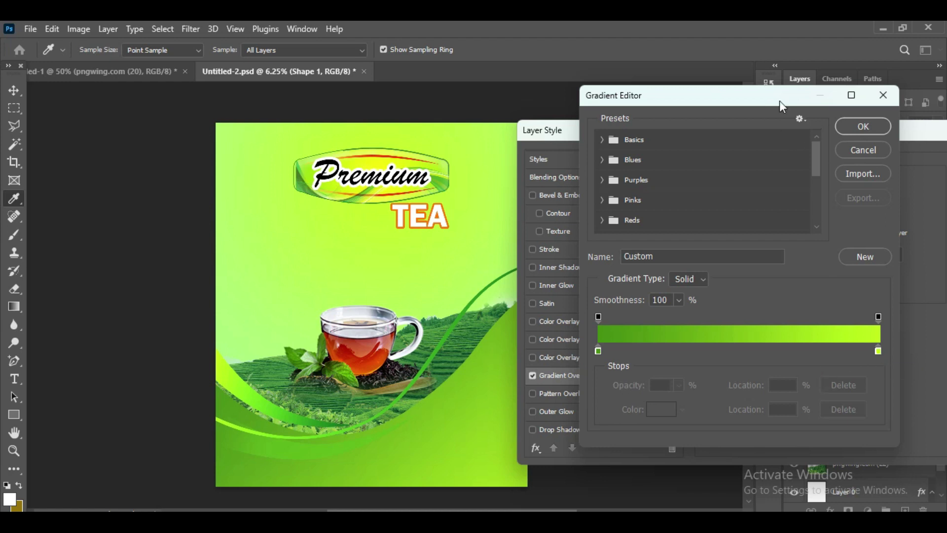
pyautogui.click(863, 126)
pyautogui.moveTo(817, 142); pyautogui.dragTo(735, 160)
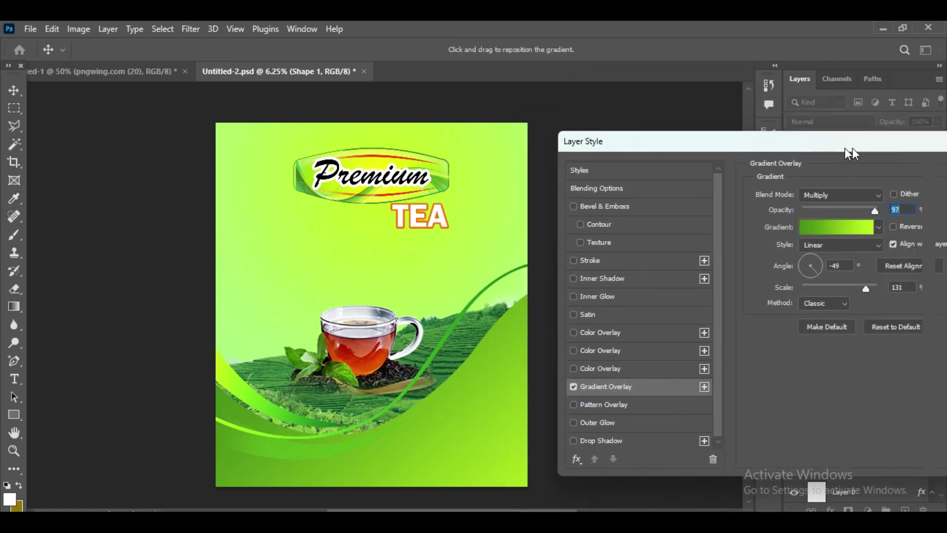
# Step: Apply the lighter wave gradient and draw a six-sided polygon near the flyer's top-right
pyautogui.click(918, 178)
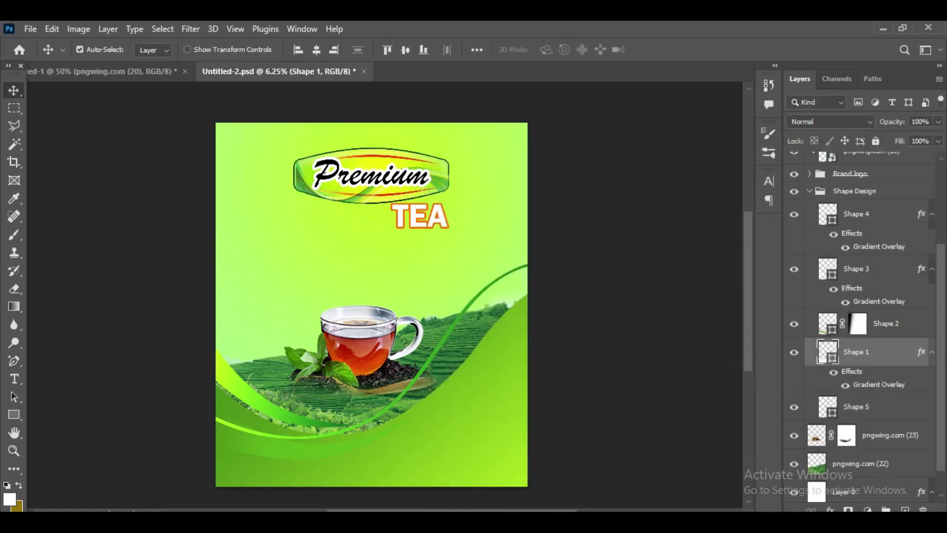
pyautogui.click(806, 192)
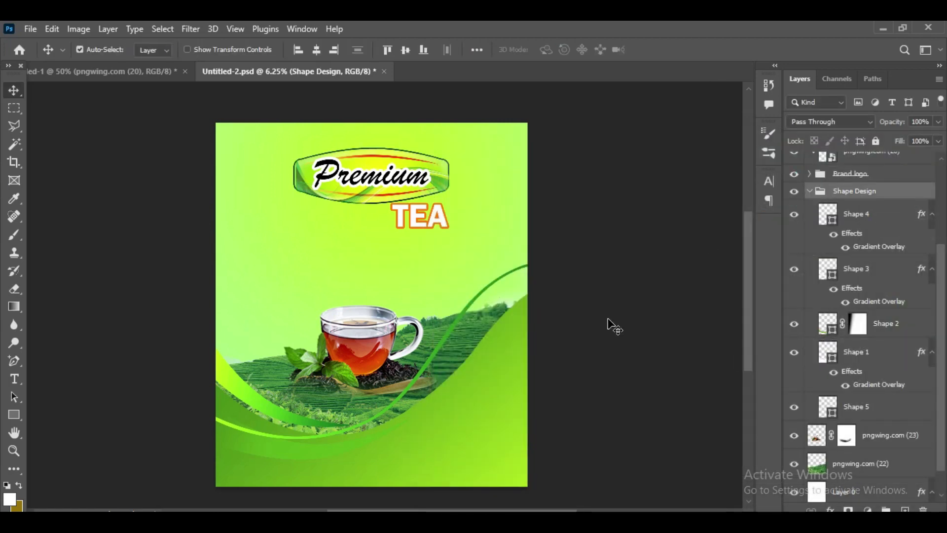
pyautogui.click(13, 415)
pyautogui.click(84, 453)
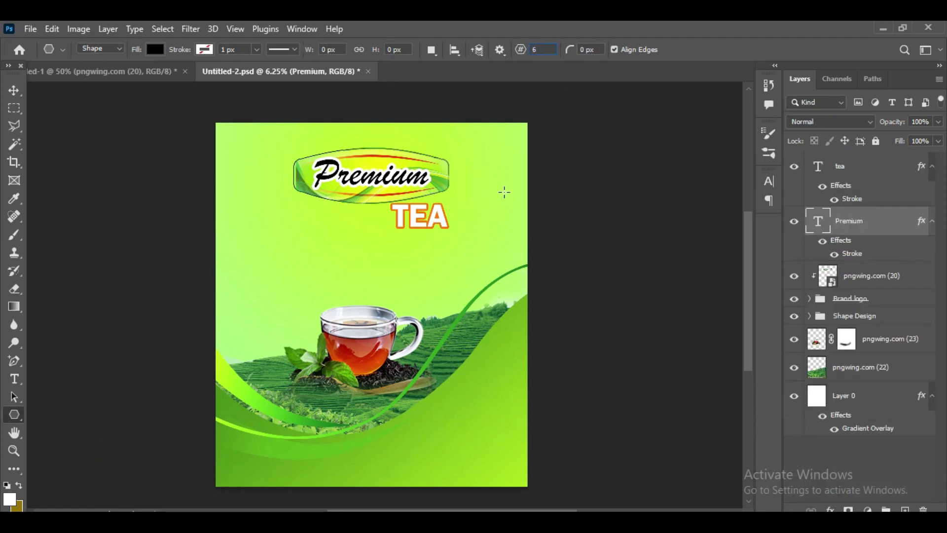
pyautogui.moveTo(490, 163); pyautogui.dragTo(517, 179)
# Step: Move and resize the hexagon into the flyer's top-right corner
pyautogui.press('v')
pyautogui.hotkey('ctrl', '+')
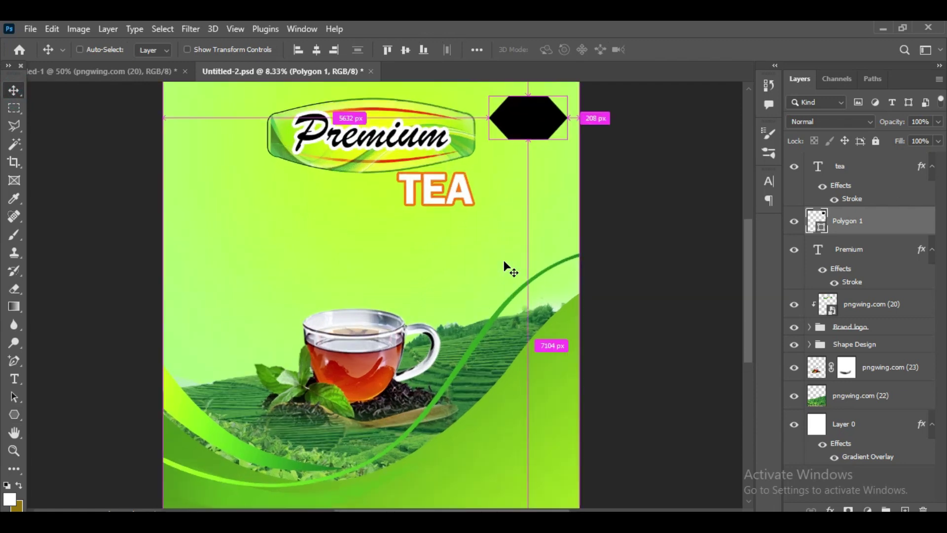
pyautogui.scroll(2, 505, 259)
pyautogui.moveTo(515, 224)
pyautogui.mouseDown()
pyautogui.moveTo(528, 210)
pyautogui.moveTo(566, 210)
pyautogui.moveTo(533, 192)
pyautogui.moveTo(542, 193)
pyautogui.mouseUp()
pyautogui.hotkey('ctrl', 't')
pyautogui.click(686, 49)
# Step: Rotate the hexagon 90° counter-clockwise and widen it to overhang the top-right corner
pyautogui.click(52, 29)
pyautogui.click(315, 306)
pyautogui.moveTo(529, 190)
pyautogui.mouseDown()
pyautogui.moveTo(542, 205)
pyautogui.moveTo(493, 181)
pyautogui.moveTo(494, 201)
pyautogui.mouseUp()
pyautogui.hotkey('ctrl', 't')
pyautogui.click(686, 49)
pyautogui.click(543, 192)
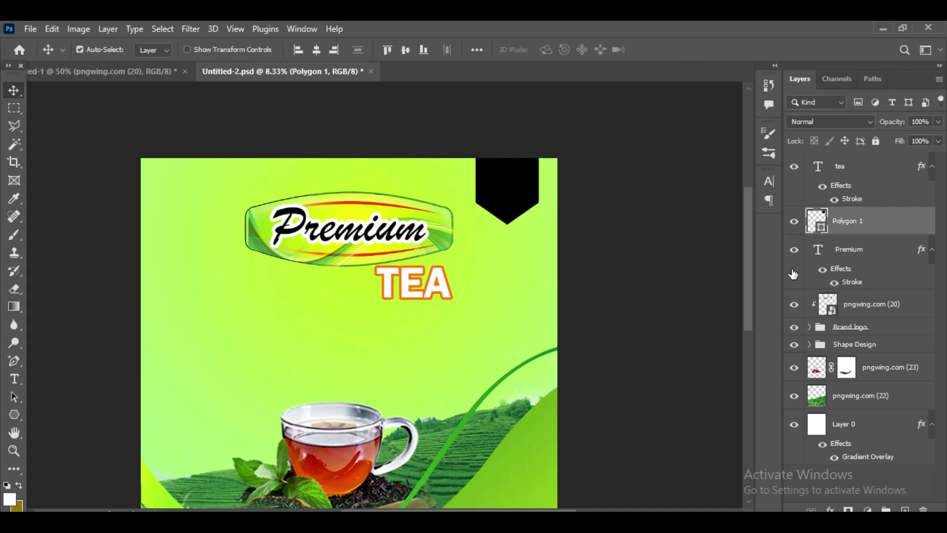
# Step: Change the banner shape's fill colour, settling on white
pyautogui.doubleClick(815, 220)
pyautogui.write('edf701')
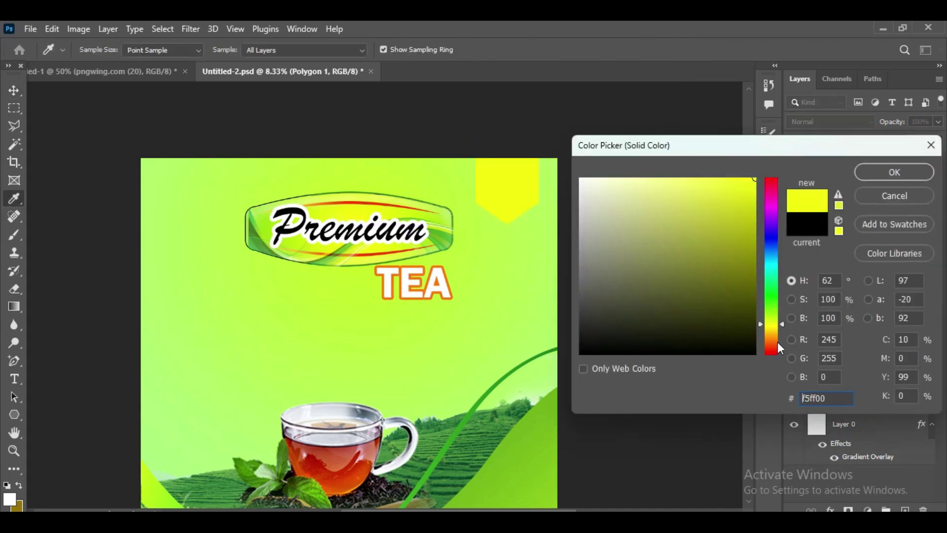
pyautogui.moveTo(777, 342); pyautogui.dragTo(777, 330)
pyautogui.click(772, 311)
pyautogui.moveTo(592, 187); pyautogui.dragTo(561, 166)
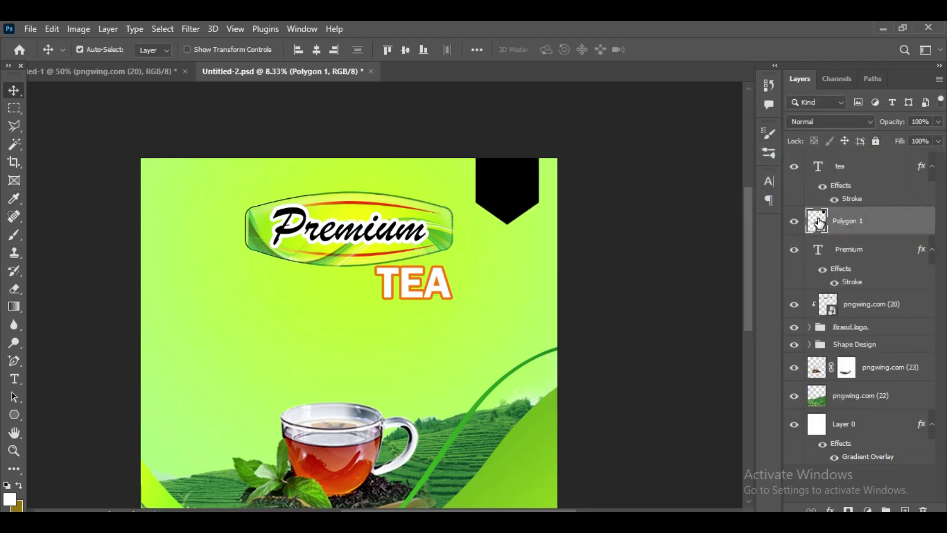
# Step: Give the banner a Gradient Overlay using the Orange_10 preset gradient
pyautogui.click(830, 510)
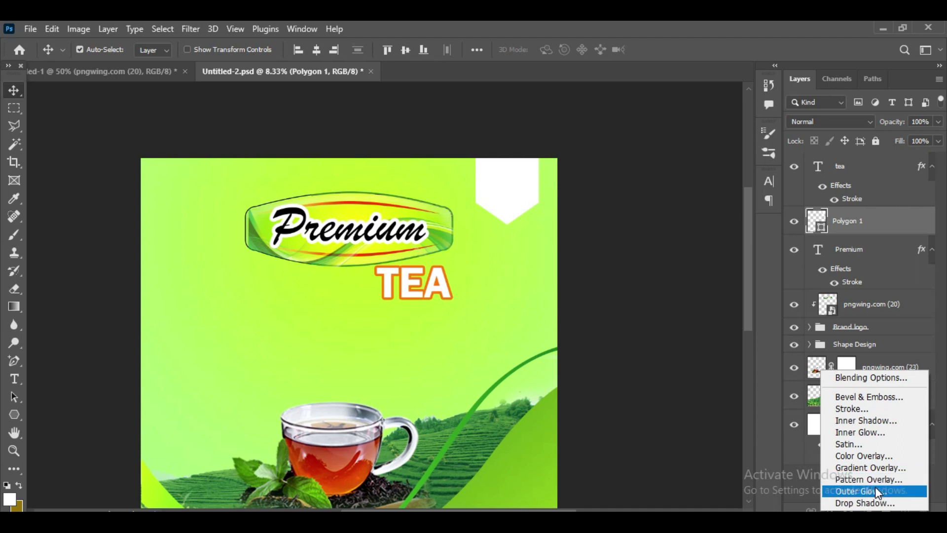
pyautogui.click(878, 469)
pyautogui.click(682, 238)
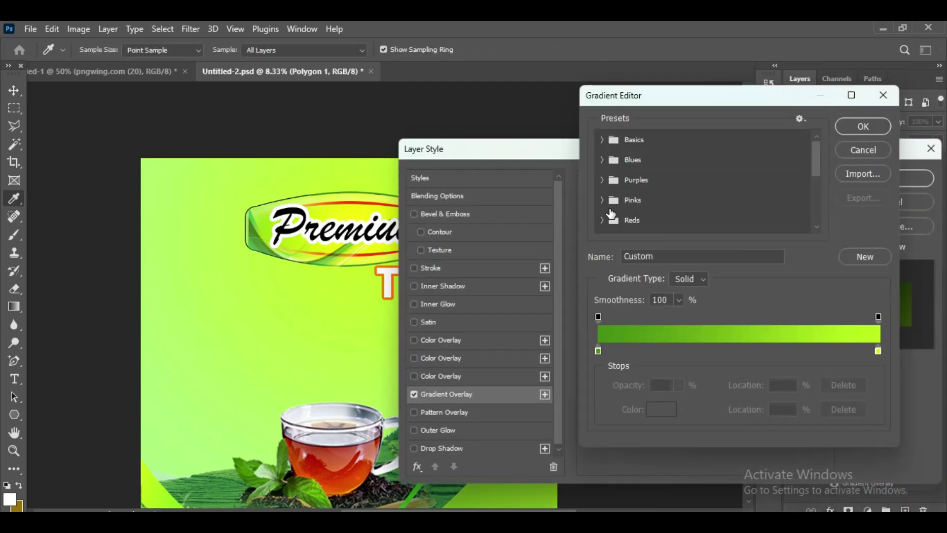
pyautogui.click(651, 196)
pyautogui.click(710, 218)
pyautogui.click(863, 126)
pyautogui.moveTo(716, 155)
pyautogui.mouseDown()
pyautogui.moveTo(898, 161)
pyautogui.moveTo(662, 165)
pyautogui.mouseUp()
pyautogui.click(833, 194)
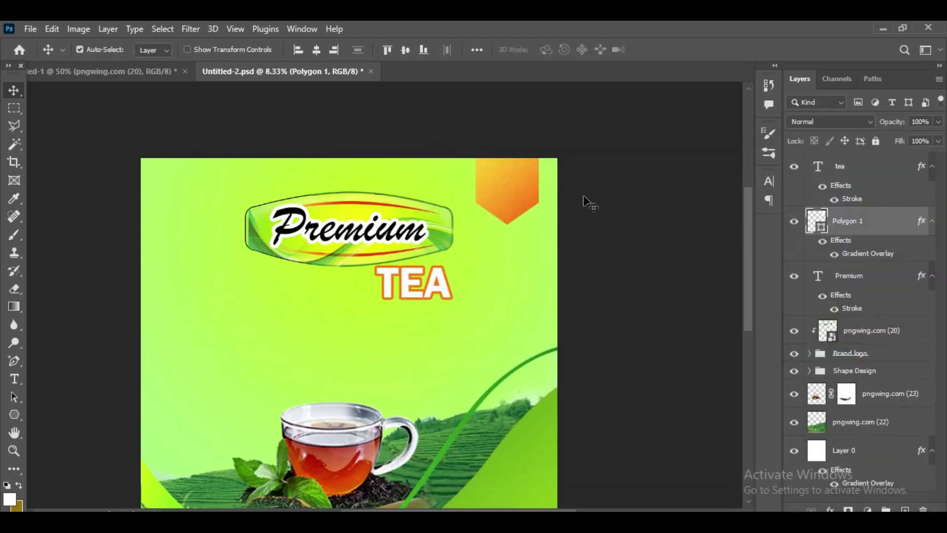
# Step: Add BRAND text at 94 pt on the banner
pyautogui.press('t')
pyautogui.click(482, 237)
pyautogui.write('BR')
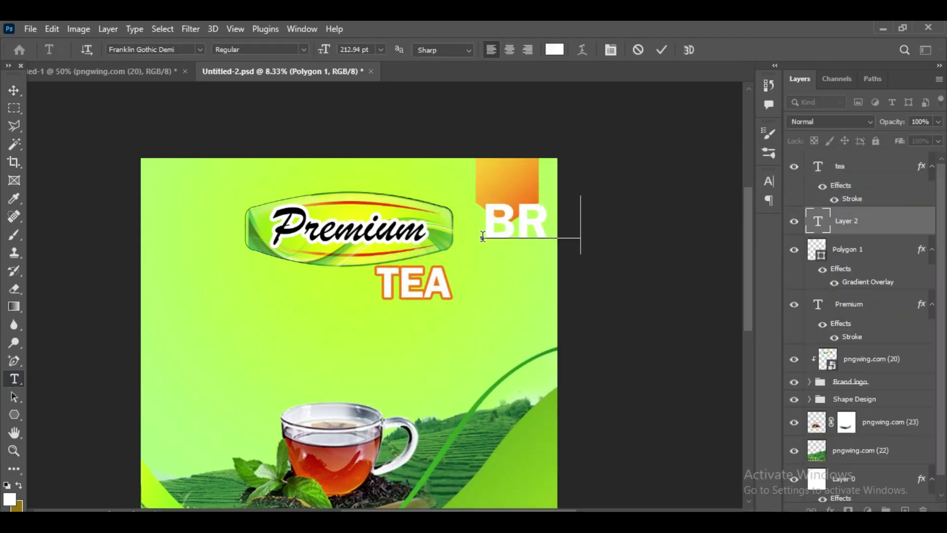
pyautogui.hotkey('ctrl', 'a')
pyautogui.moveTo(324, 50); pyautogui.dragTo(243, 59)
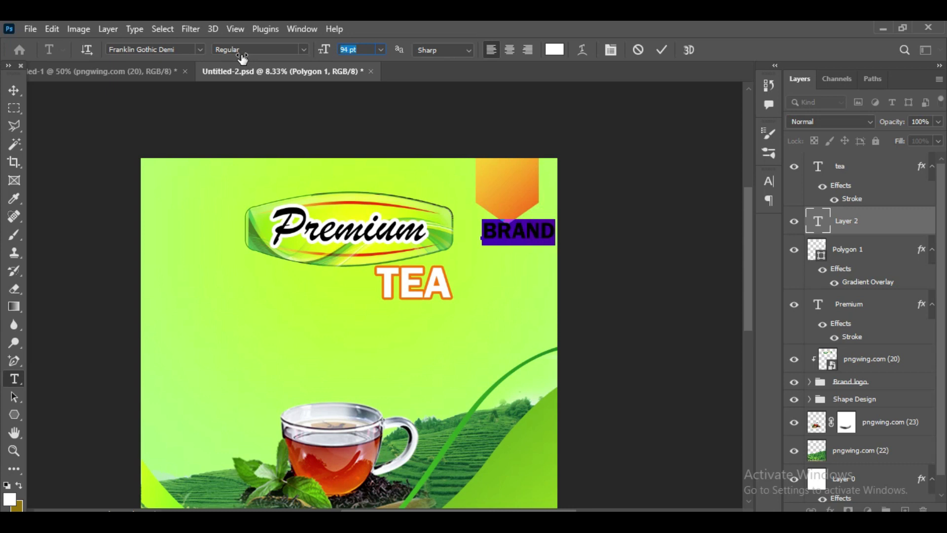
pyautogui.hotkey('ctrl', 'Return')
pyautogui.hotkey('ctrl', '+')
pyautogui.hotkey('ctrl', '+')
# Step: Widen the orange banner and shift it left into the corner
pyautogui.press('v')
pyautogui.click(535, 191)
pyautogui.hotkey('ctrl', 't')
pyautogui.moveTo(590, 161)
pyautogui.mouseDown()
pyautogui.moveTo(613, 154)
pyautogui.moveTo(554, 173)
pyautogui.mouseUp()
pyautogui.press('Return')
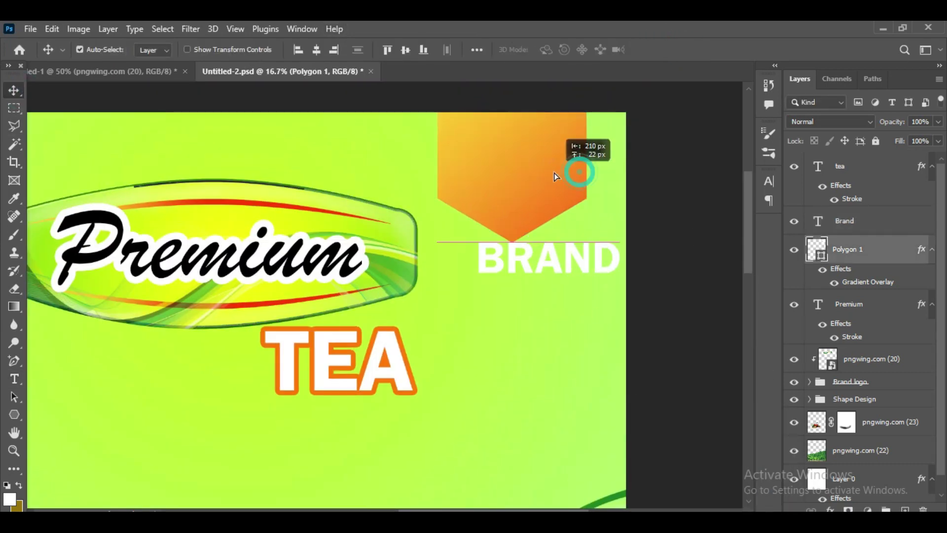
pyautogui.moveTo(569, 253); pyautogui.dragTo(571, 249)
# Step: Move and scale BRAND to fit inside the orange banner
pyautogui.moveTo(545, 155); pyautogui.dragTo(539, 142)
pyautogui.hotkey('ctrl', 't')
pyautogui.moveTo(585, 165)
pyautogui.mouseDown()
pyautogui.moveTo(532, 133)
pyautogui.moveTo(528, 157)
pyautogui.mouseUp()
pyautogui.moveTo(585, 134); pyautogui.dragTo(582, 141)
pyautogui.click(686, 49)
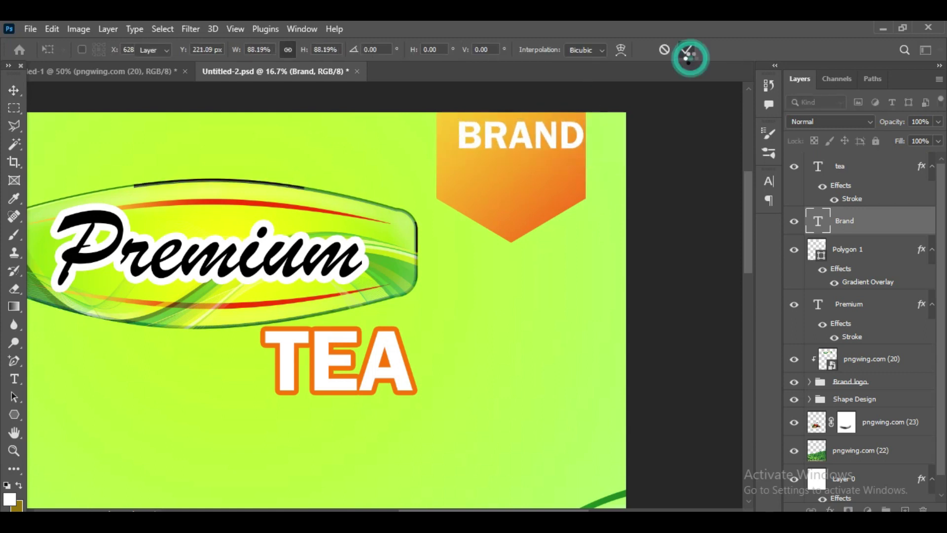
pyautogui.hotkey('shift', 'Left')
pyautogui.hotkey('shift', 'Left')
pyautogui.hotkey('shift', 'Left')
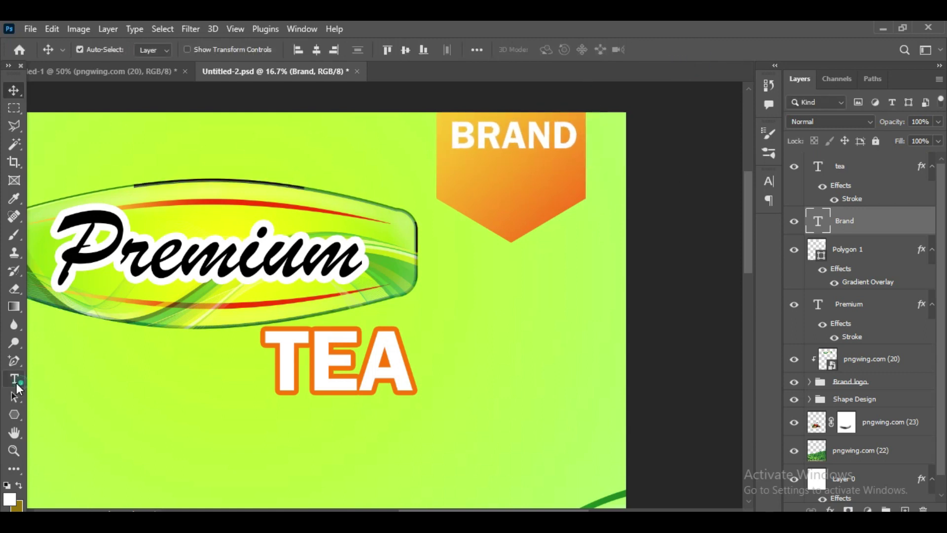
# Step: Change the BRAND text colour to black
pyautogui.click(14, 379)
pyautogui.click(554, 49)
pyautogui.moveTo(727, 192); pyautogui.dragTo(754, 354)
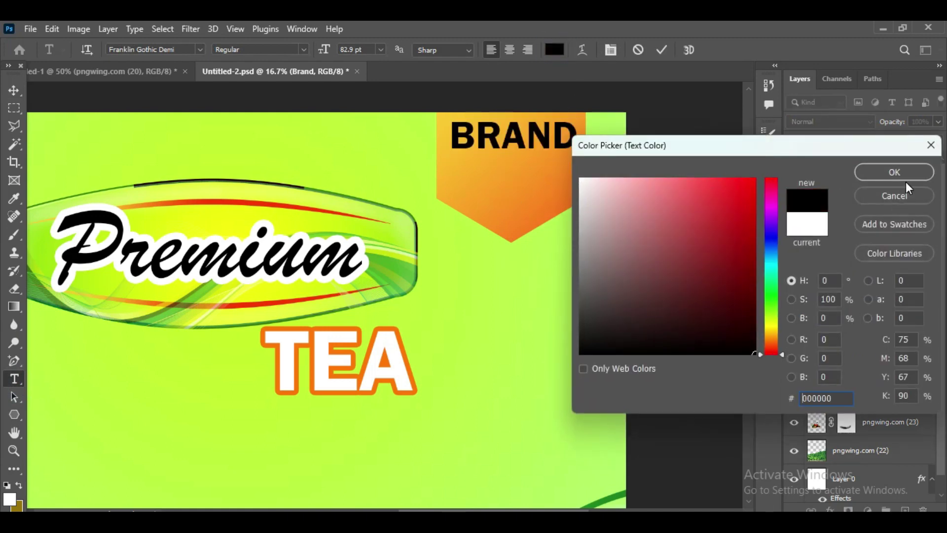
pyautogui.write('0000ff')
pyautogui.click(314, 259)
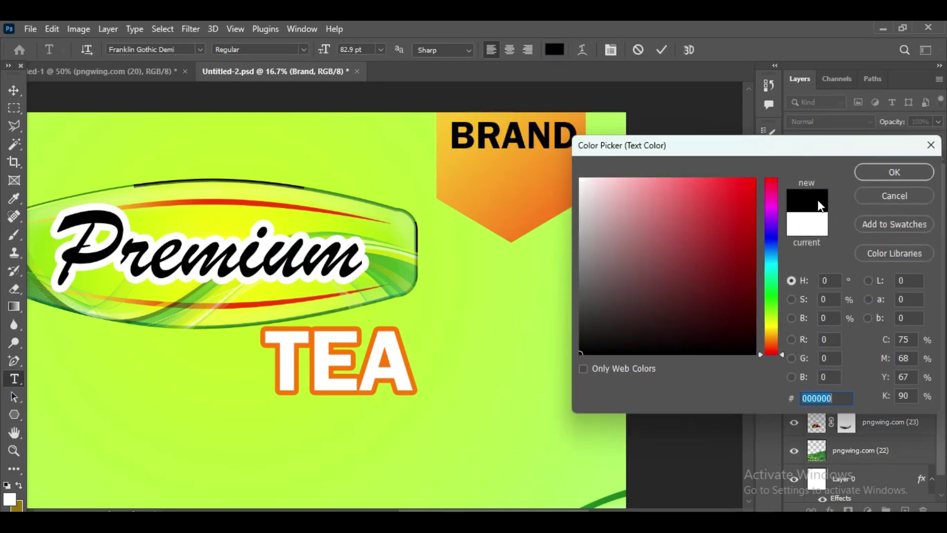
pyautogui.click(894, 172)
pyautogui.click(661, 49)
pyautogui.click(14, 90)
# Step: Add 'New' text in Brush Script MT below BRAND with All Caps turned off
pyautogui.press('t')
pyautogui.click(487, 180)
pyautogui.click(153, 49)
pyautogui.click(280, 101)
pyautogui.write('NEW')
pyautogui.hotkey('ctrl', 'a')
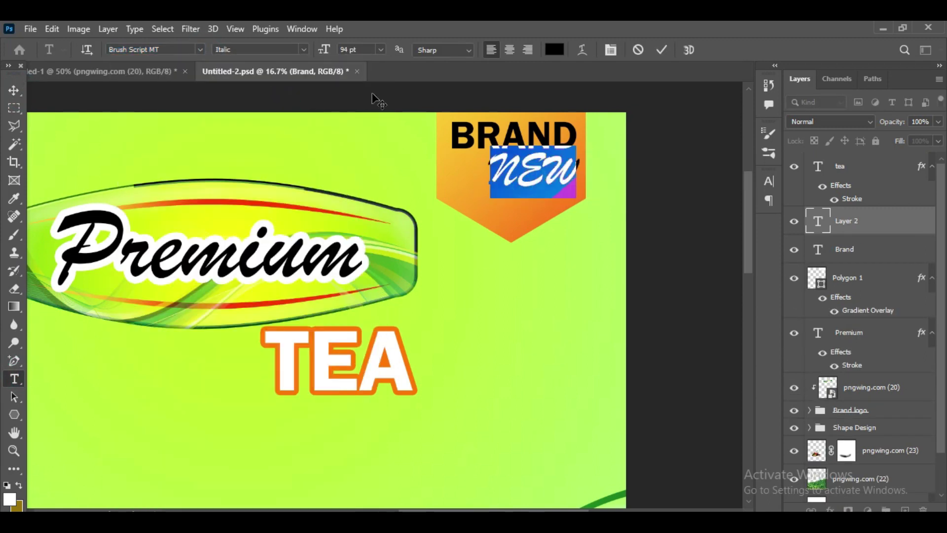
pyautogui.click(611, 50)
pyautogui.click(653, 277)
pyautogui.click(512, 174)
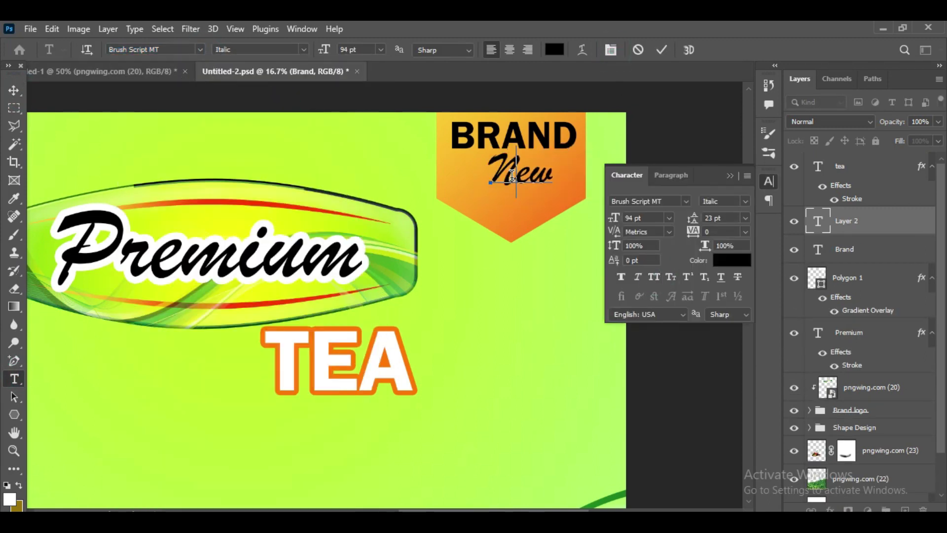
# Step: Enlarge New and move it down-left under BRAND
pyautogui.doubleClick(537, 177)
pyautogui.click(768, 182)
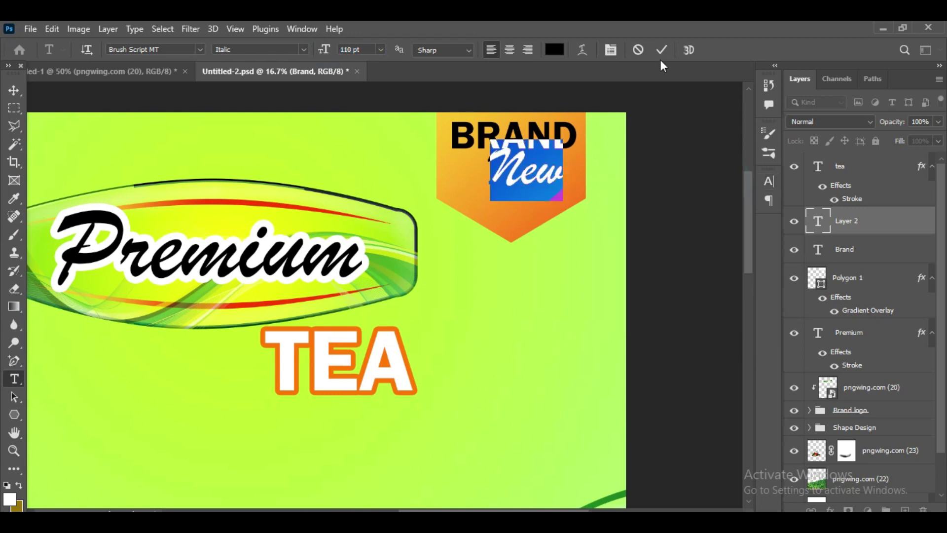
pyautogui.click(661, 50)
pyautogui.press('v')
pyautogui.moveTo(556, 190); pyautogui.dragTo(541, 196)
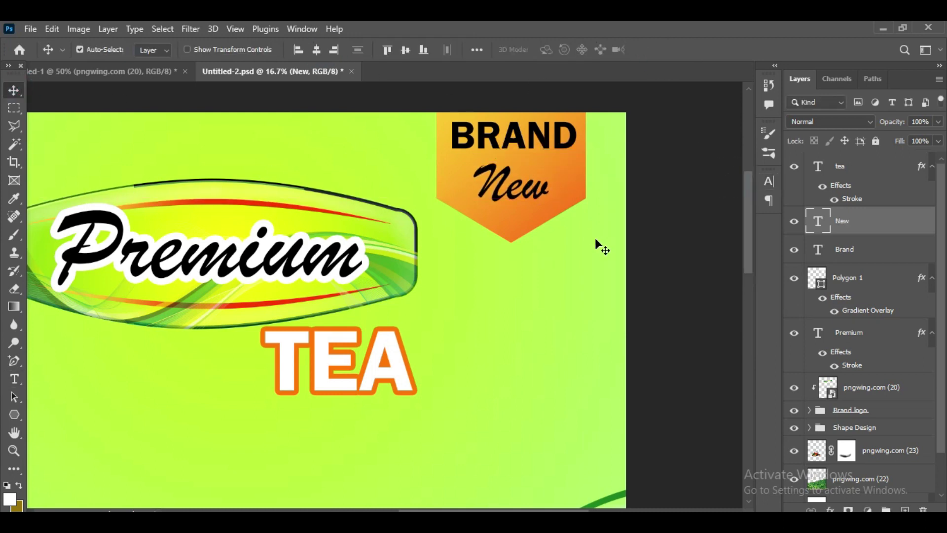
# Step: Preview other fonts on New, then keep Brush Script MT
pyautogui.press('t')
pyautogui.doubleClick(530, 183)
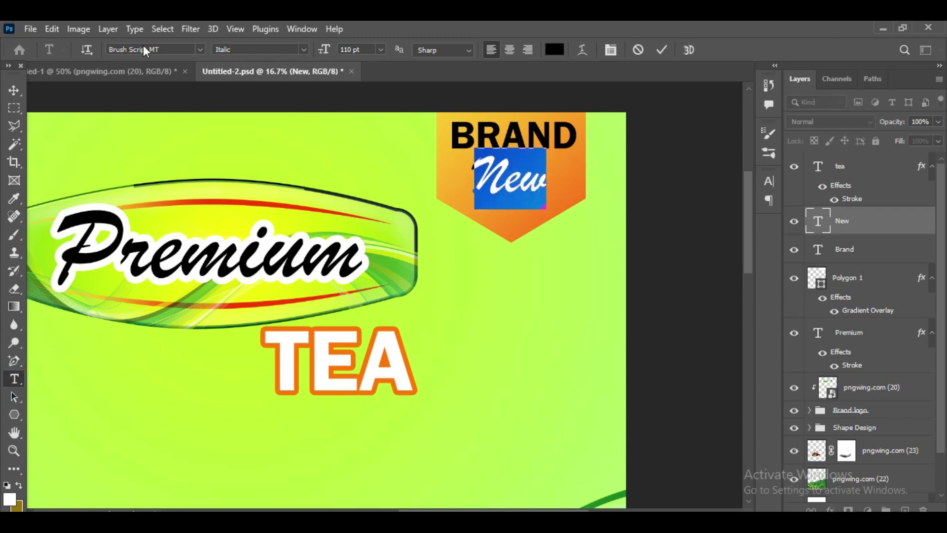
pyautogui.click(200, 49)
pyautogui.scroll(-1, 283, 420)
pyautogui.scroll(-4, 280, 385)
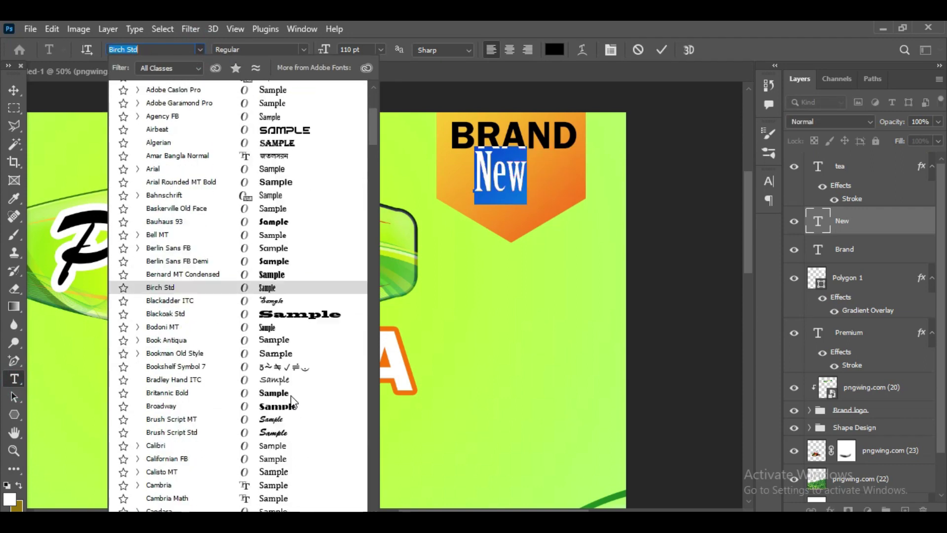
pyautogui.scroll(-3, 277, 351)
pyautogui.scroll(-5, 276, 321)
pyautogui.scroll(-4, 276, 345)
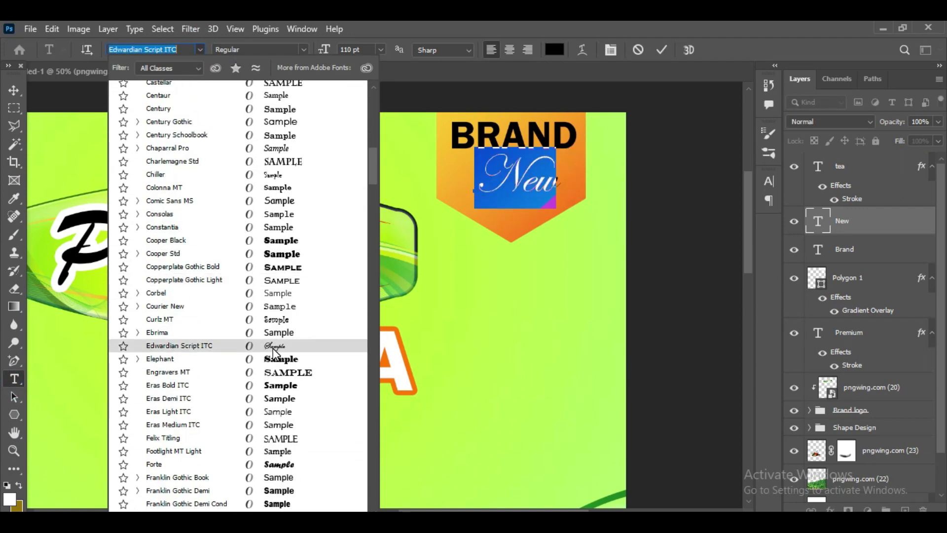
pyautogui.press('Down')
pyautogui.press('Down')
pyautogui.press('Down')
pyautogui.scroll(5, 276, 345)
pyautogui.scroll(10, 276, 296)
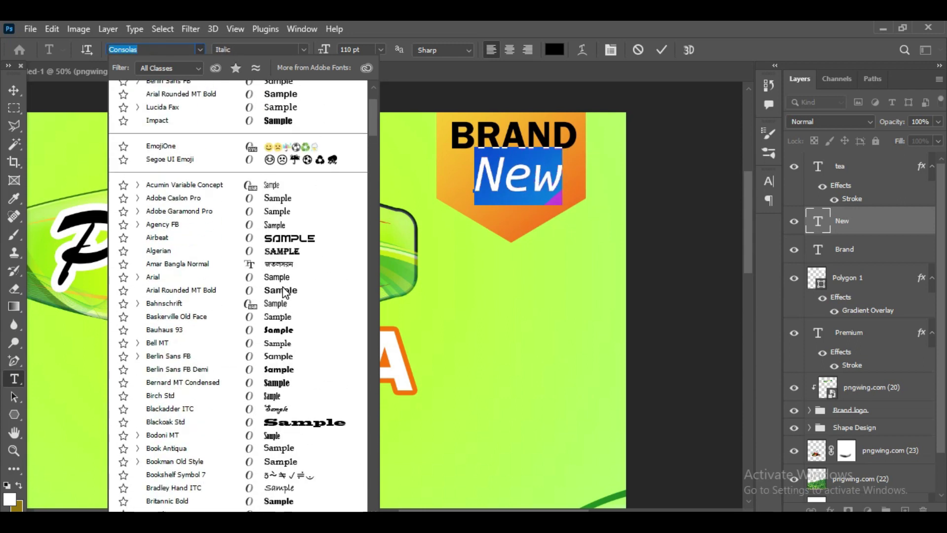
pyautogui.scroll(4, 222, 197)
pyautogui.click(163, 91)
pyautogui.click(664, 50)
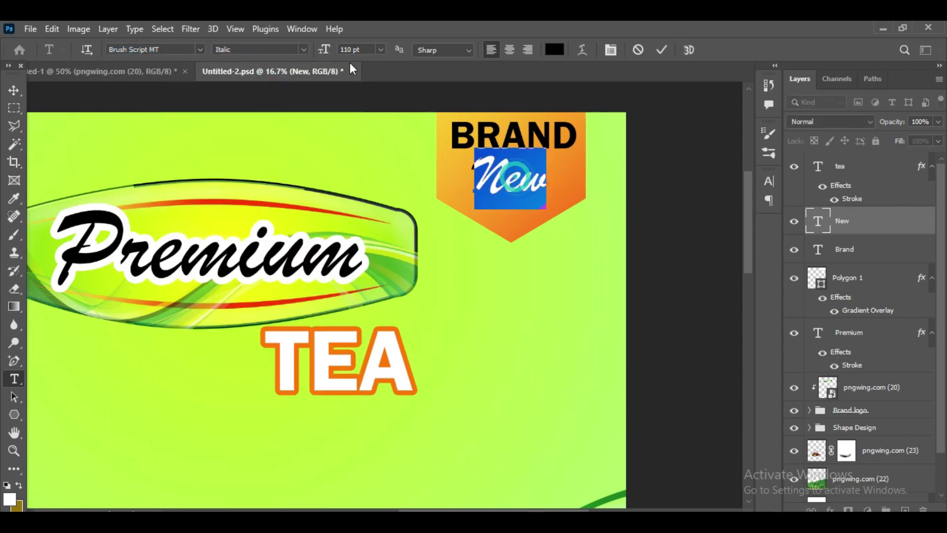
# Step: Enlarge New slightly and centre it under BRAND
pyautogui.moveTo(326, 51); pyautogui.dragTo(345, 51)
pyautogui.click(14, 90)
pyautogui.moveTo(528, 180); pyautogui.dragTo(532, 181)
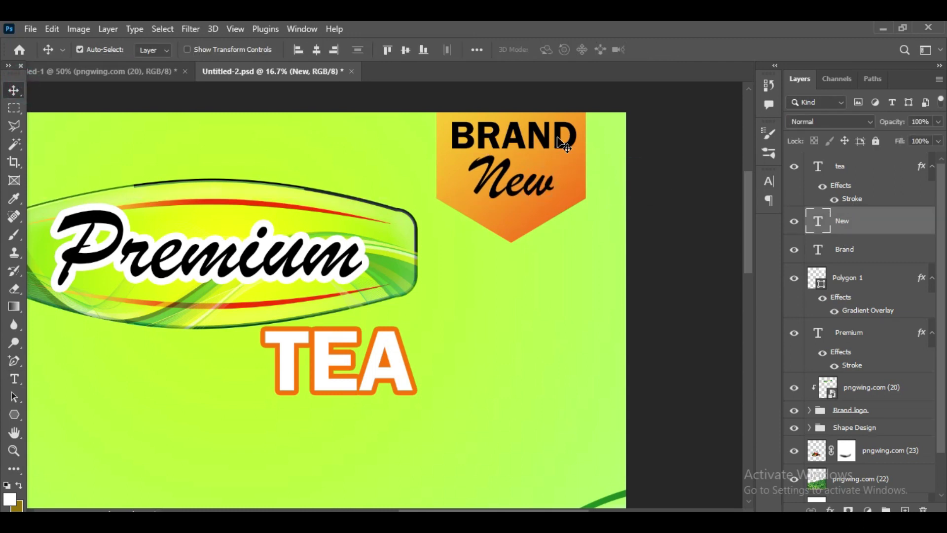
pyautogui.click(858, 249)
# Step: Give BRAND a thin white outside stroke with Normal blending
pyautogui.click(830, 509)
pyautogui.click(858, 417)
pyautogui.click(606, 235)
pyautogui.click(569, 319)
pyautogui.moveTo(605, 220); pyautogui.dragTo(596, 221)
pyautogui.click(627, 251)
pyautogui.click(623, 186)
pyautogui.press('Return')
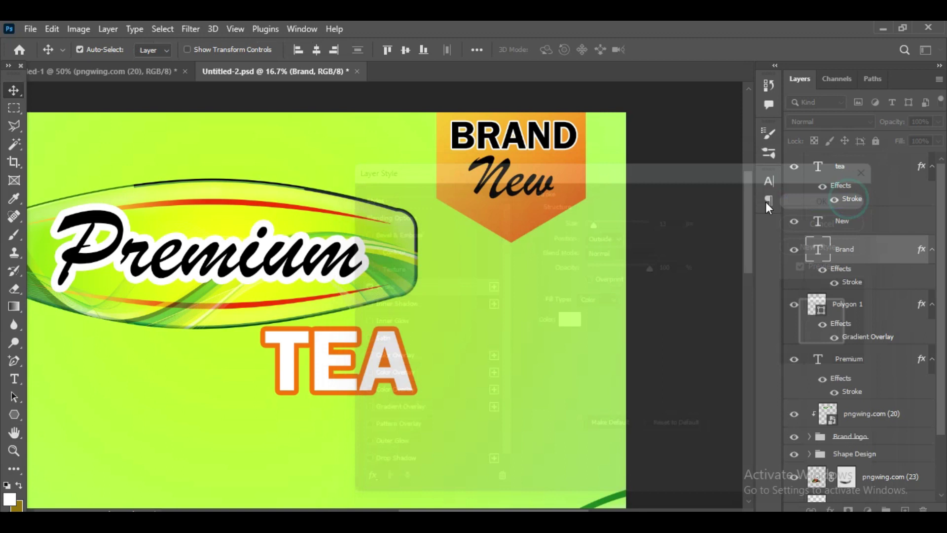
# Step: Copy BRAND's stroke layer style and paste it onto the New layer
pyautogui.click(538, 184)
pyautogui.rightClick(876, 252)
pyautogui.click(858, 252)
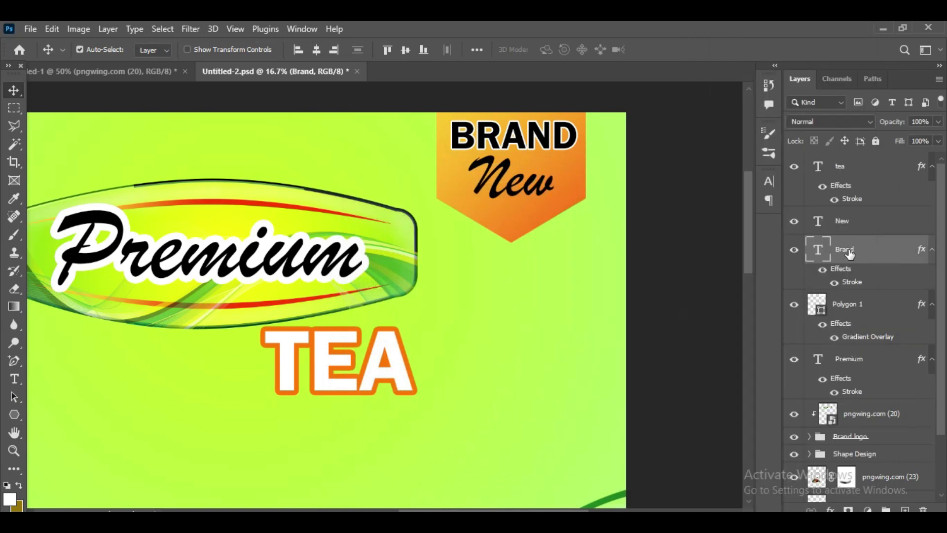
pyautogui.rightClick(853, 252)
pyautogui.click(883, 220)
pyautogui.rightClick(857, 219)
pyautogui.click(727, 328)
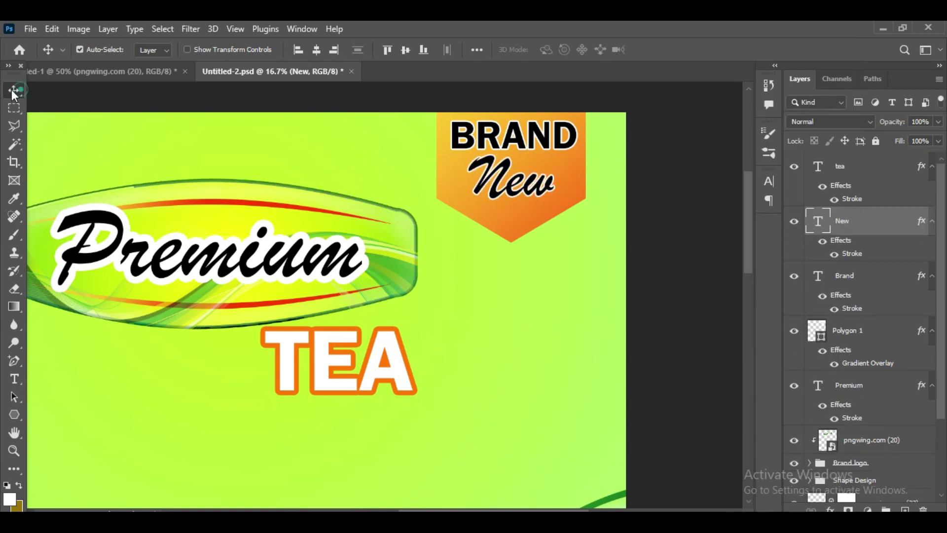
pyautogui.click(576, 182)
# Step: Bring the tea cup icon from Untitled-1 into the flyer and scale it down small
pyautogui.click(110, 72)
pyautogui.moveTo(441, 234)
pyautogui.mouseDown()
pyautogui.moveTo(642, 193)
pyautogui.moveTo(666, 133)
pyautogui.mouseUp()
pyautogui.hotkey('ctrl', 't')
pyautogui.scroll(1, 666, 135)
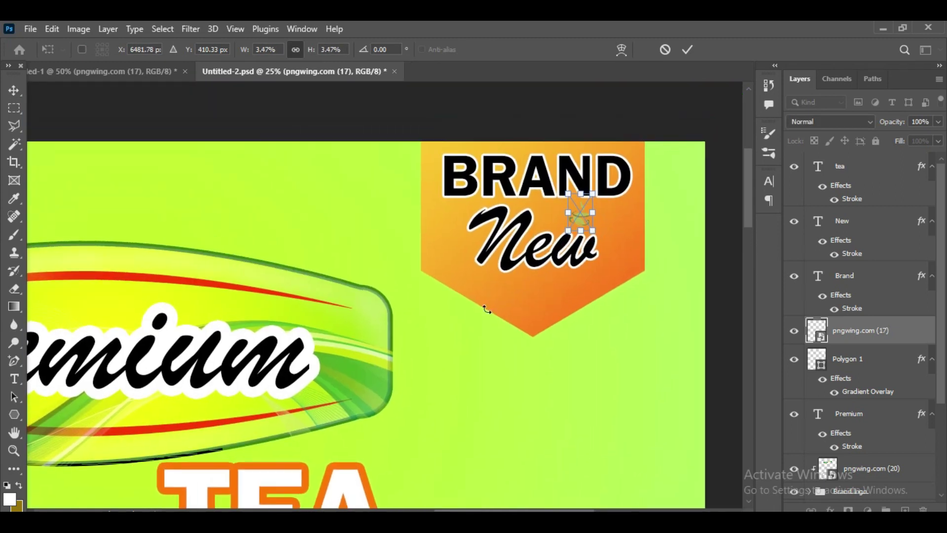
pyautogui.click(691, 50)
# Step: Rasterize the tea cup layer and position it below 'New' on the orange banner
pyautogui.rightClick(877, 335)
pyautogui.click(711, 312)
pyautogui.hotkey('ctrl', 't')
pyautogui.moveTo(619, 247); pyautogui.dragTo(541, 311)
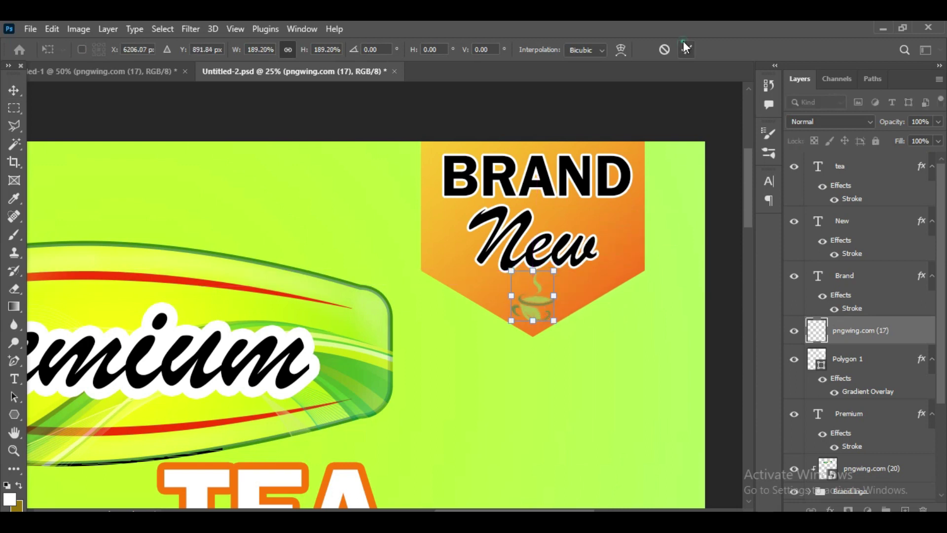
pyautogui.press('Return')
# Step: Give the tea cup a white (#ffffff) Color Overlay, then zoom to the whole flyer
pyautogui.click(830, 509)
pyautogui.click(864, 457)
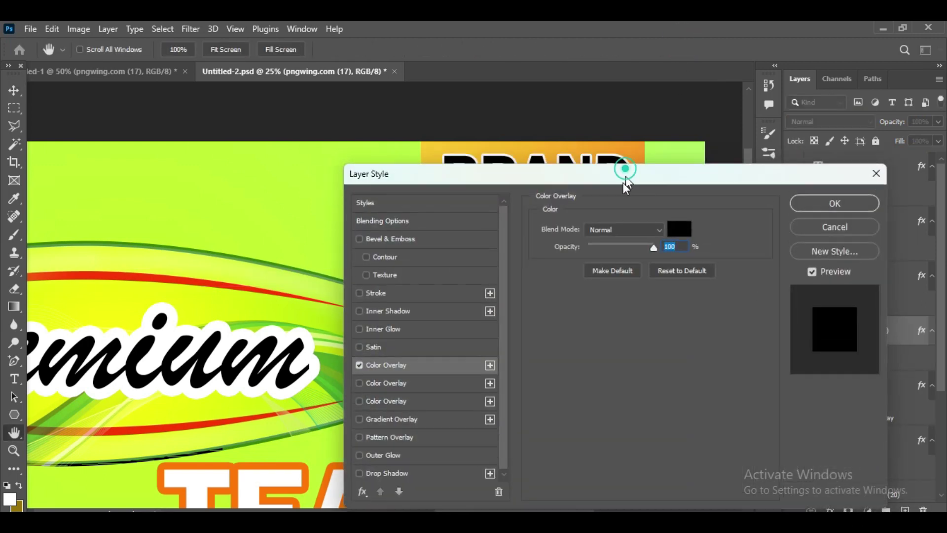
pyautogui.moveTo(626, 167); pyautogui.dragTo(673, 334)
pyautogui.click(724, 394)
pyautogui.write('ffffff')
pyautogui.click(894, 172)
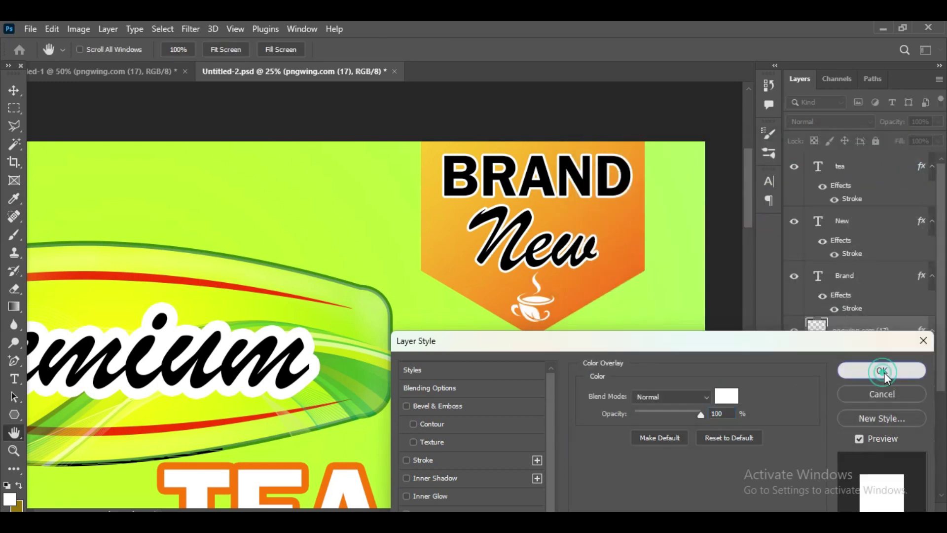
pyautogui.click(883, 369)
pyautogui.hotkey('ctrl', '0')
pyautogui.scroll(1, 690, 337)
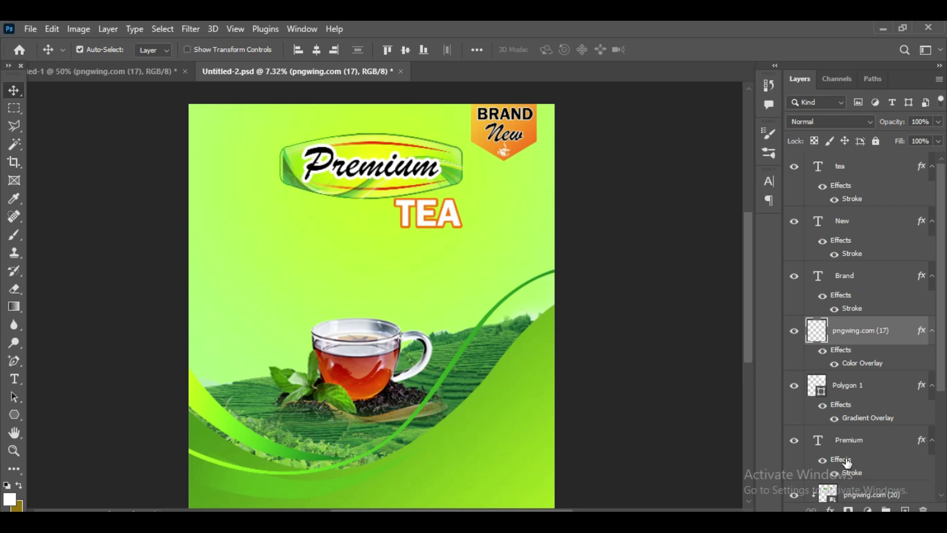
# Step: Scale the TEA heading to about 221% and move it left under the Premium logo
pyautogui.hotkey('ctrl', '+')
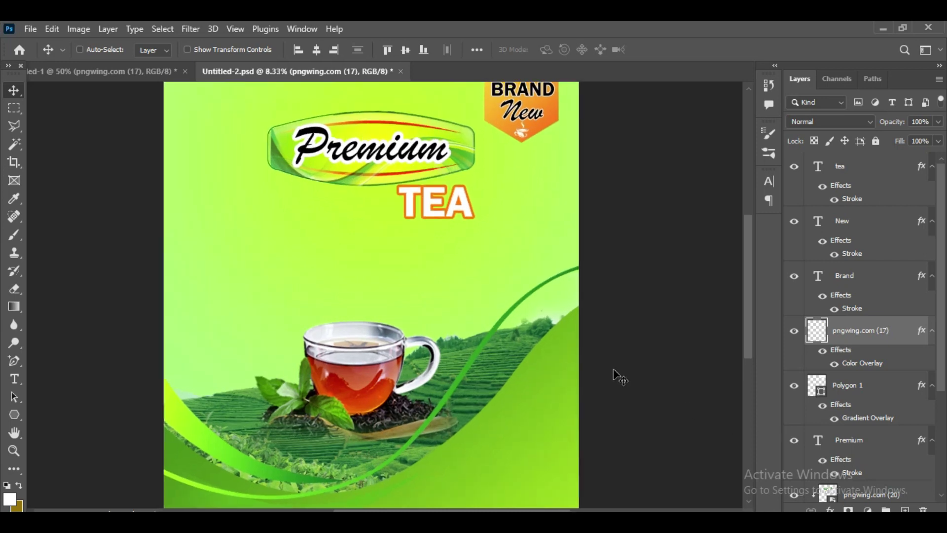
pyautogui.hotkey('ctrl', '-')
pyautogui.click(921, 445)
pyautogui.click(442, 226)
pyautogui.hotkey('ctrl', 't')
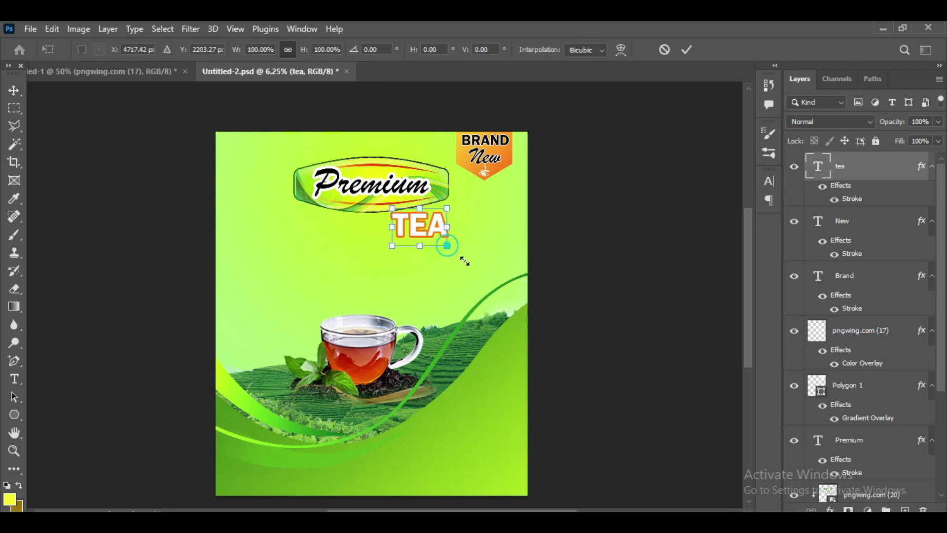
pyautogui.moveTo(447, 241); pyautogui.dragTo(511, 295)
pyautogui.moveTo(407, 260); pyautogui.dragTo(428, 263)
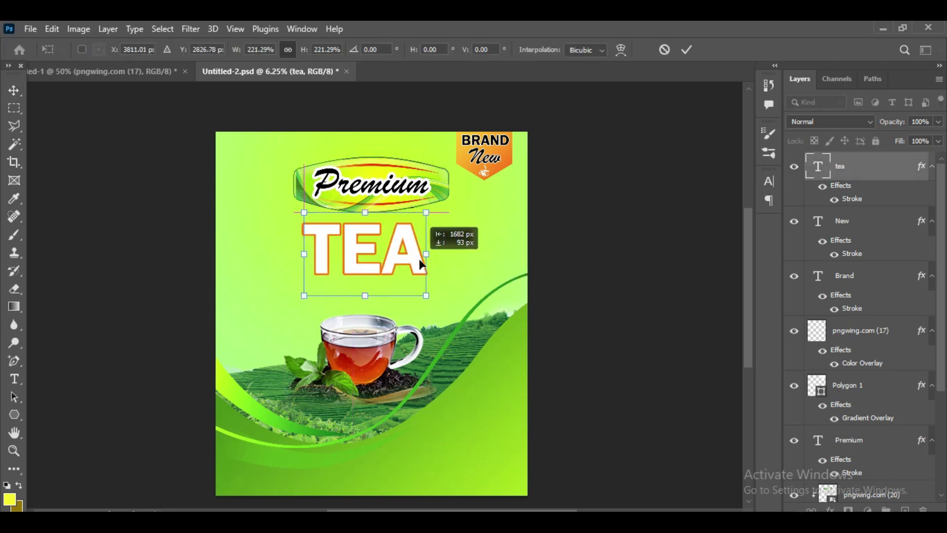
pyautogui.click(687, 50)
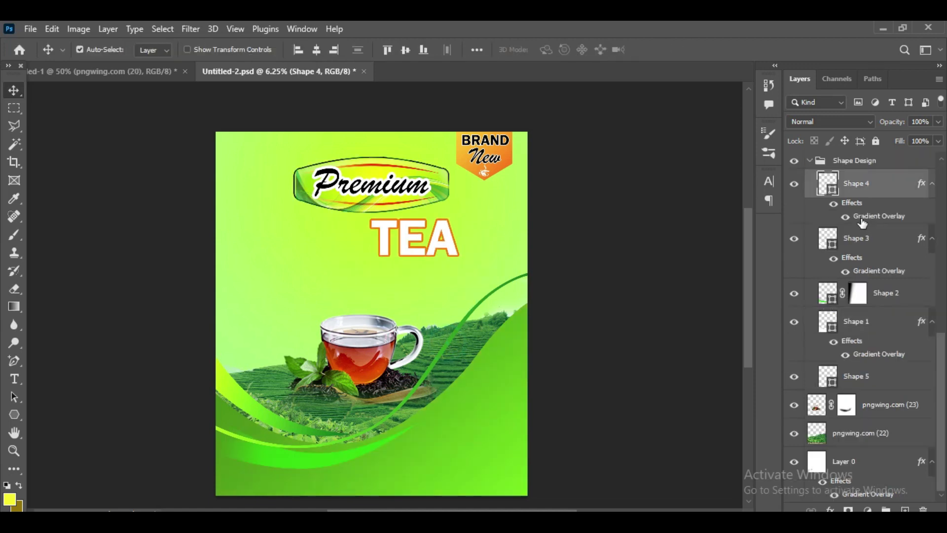
# Step: Set the first stop of Shape 4's Gradient Overlay to a bright, saturated yellow
pyautogui.doubleClick(864, 221)
pyautogui.moveTo(644, 157); pyautogui.dragTo(791, 156)
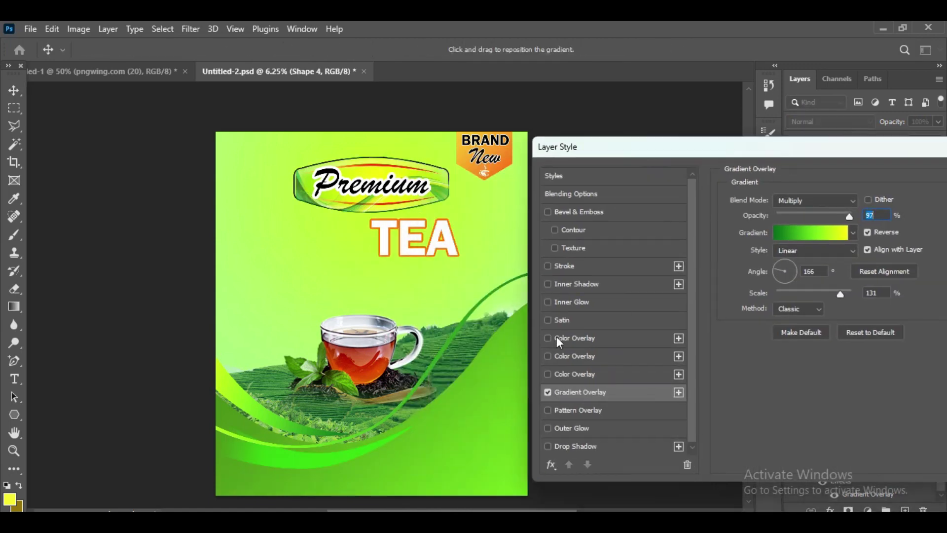
pyautogui.click(808, 233)
pyautogui.click(665, 418)
pyautogui.click(771, 318)
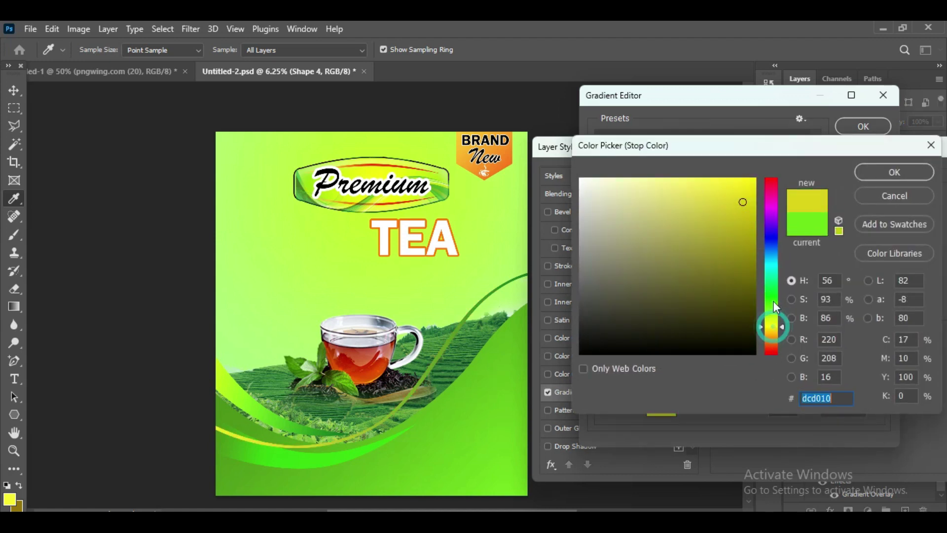
pyautogui.click(752, 182)
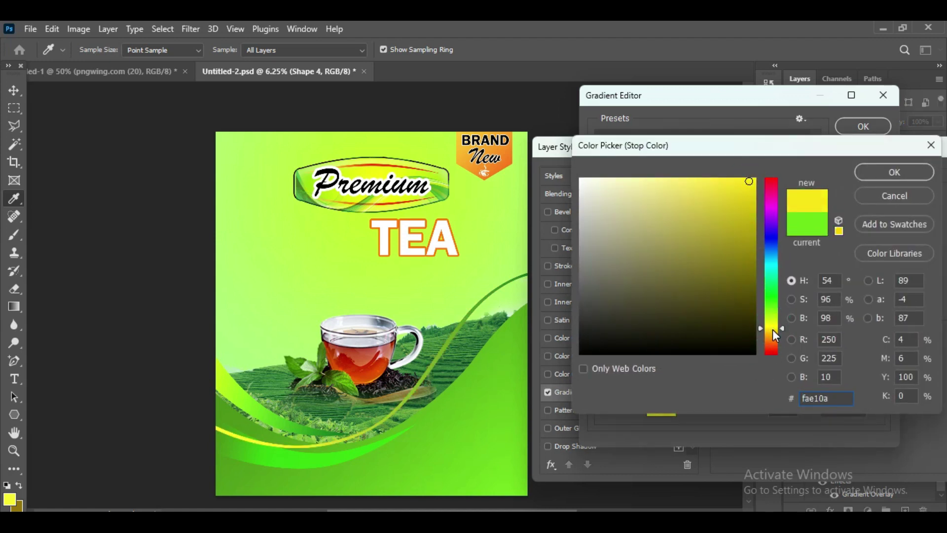
pyautogui.moveTo(774, 332); pyautogui.dragTo(774, 326)
pyautogui.click(894, 171)
# Step: Set the other gradient stop to medium green and apply the yellow-to-green overlay
pyautogui.click(863, 126)
pyautogui.click(841, 204)
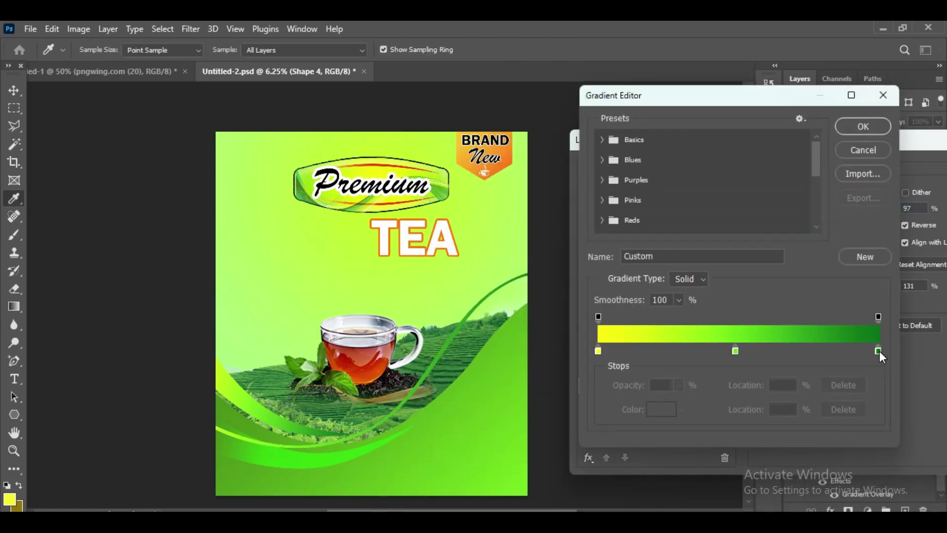
pyautogui.doubleClick(881, 354)
pyautogui.click(746, 198)
pyautogui.click(771, 305)
pyautogui.moveTo(750, 228)
pyautogui.mouseDown()
pyautogui.moveTo(715, 220)
pyautogui.moveTo(687, 196)
pyautogui.moveTo(733, 232)
pyautogui.mouseUp()
pyautogui.click(894, 171)
pyautogui.click(863, 126)
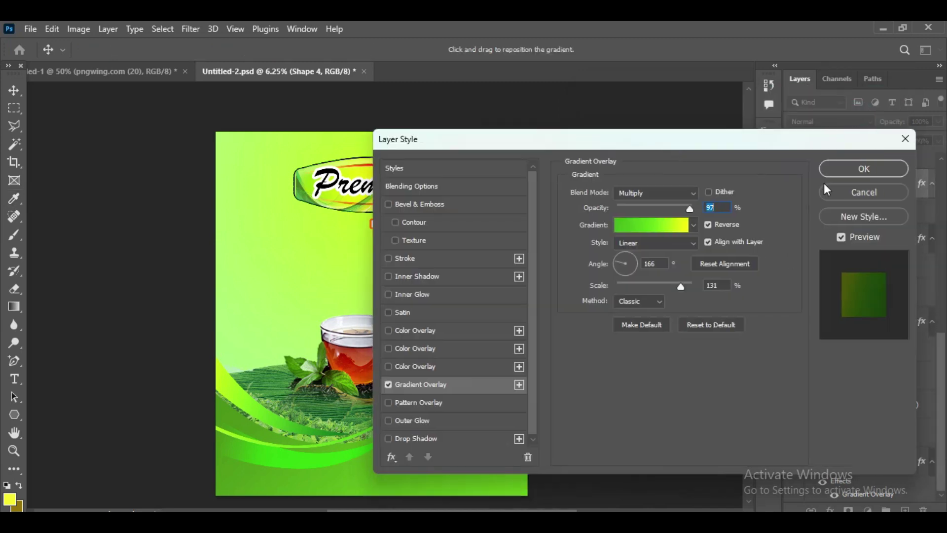
pyautogui.click(864, 166)
pyautogui.click(98, 71)
# Step: Copy the pngwing.com (20) wave graphic into the poster, stacked just above Layer 0
pyautogui.moveTo(174, 258); pyautogui.dragTo(309, 260)
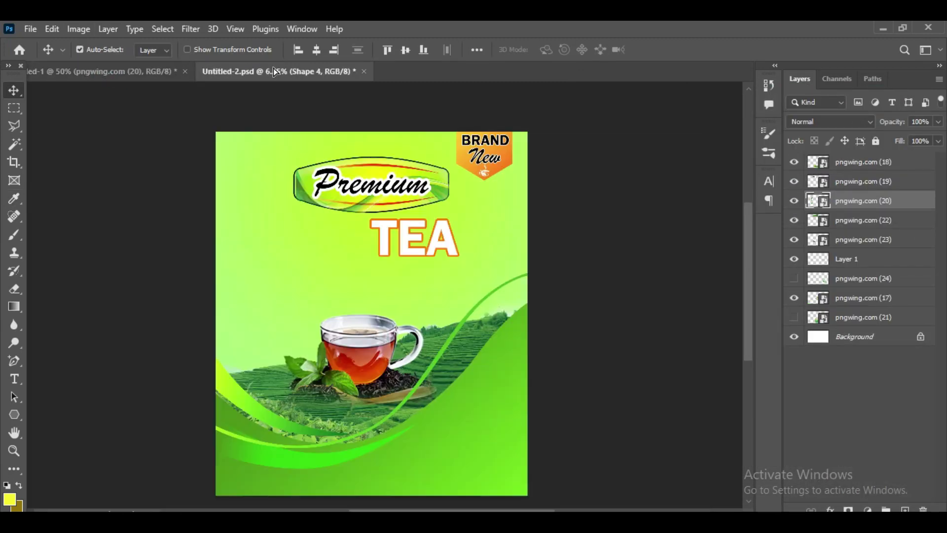
pyautogui.scroll(-5, 897, 434)
pyautogui.moveTo(874, 276); pyautogui.dragTo(865, 439)
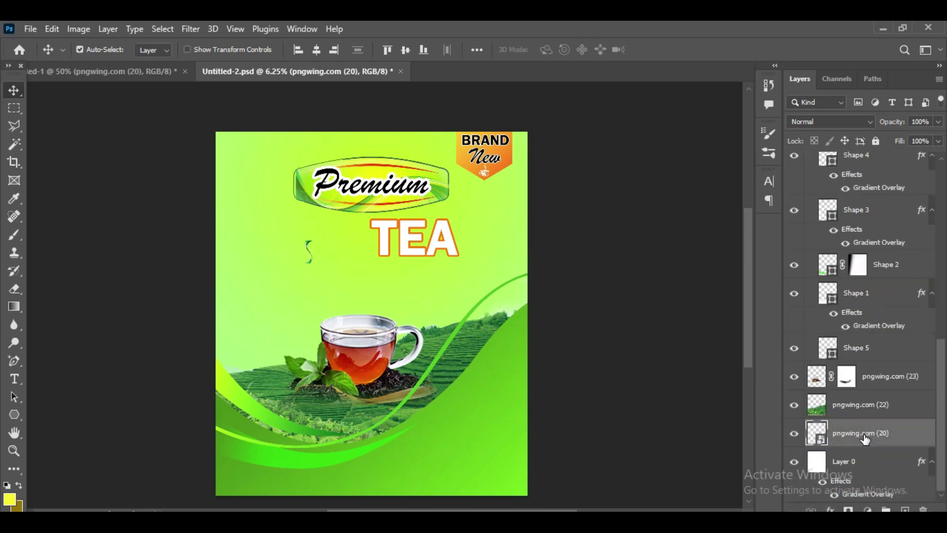
# Step: Enlarge the wave graphic, rotate it about -90°, and position it behind the TEA heading
pyautogui.hotkey('ctrl', 't')
pyautogui.moveTo(313, 239); pyautogui.dragTo(375, 148)
pyautogui.moveTo(351, 264)
pyautogui.mouseDown()
pyautogui.moveTo(415, 361)
pyautogui.moveTo(568, 154)
pyautogui.moveTo(562, 143)
pyautogui.moveTo(532, 154)
pyautogui.mouseUp()
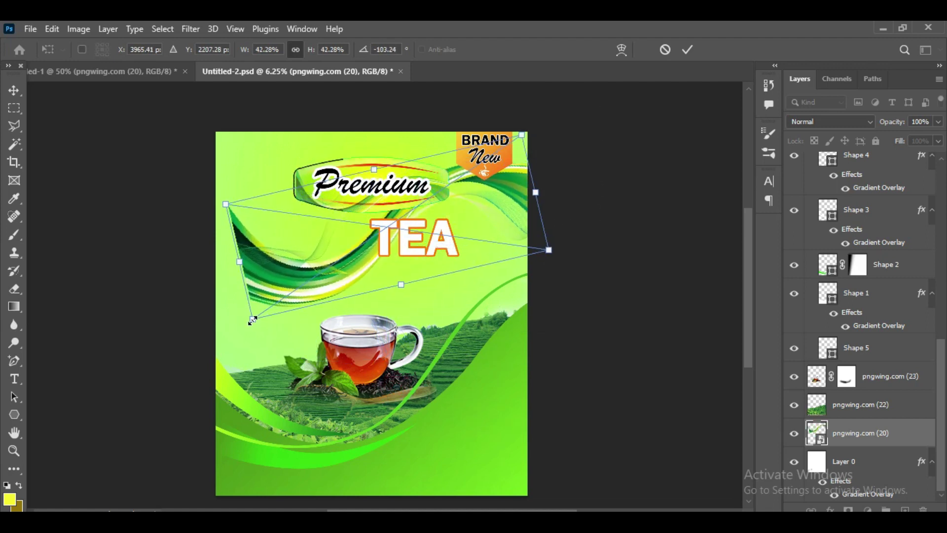
pyautogui.moveTo(252, 321); pyautogui.dragTo(189, 362)
pyautogui.moveTo(345, 286); pyautogui.dragTo(351, 261)
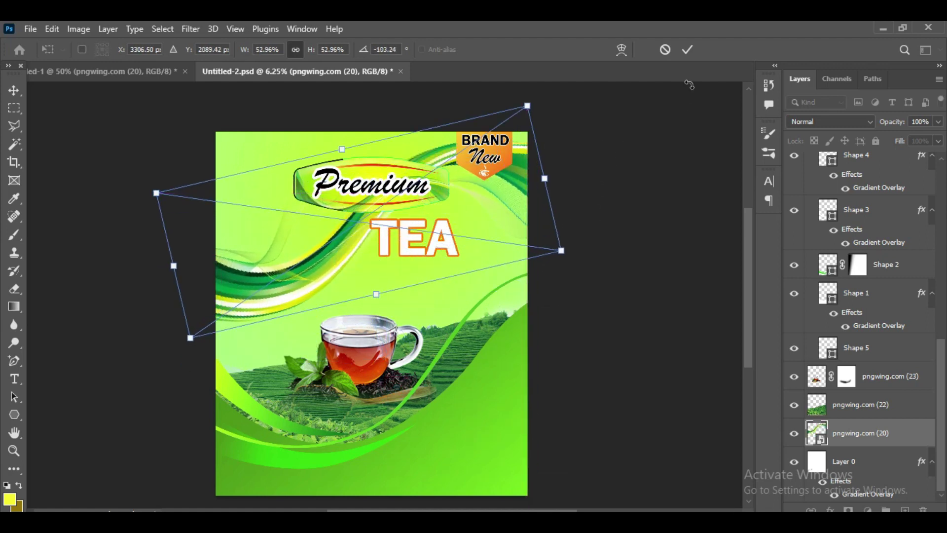
pyautogui.click(687, 50)
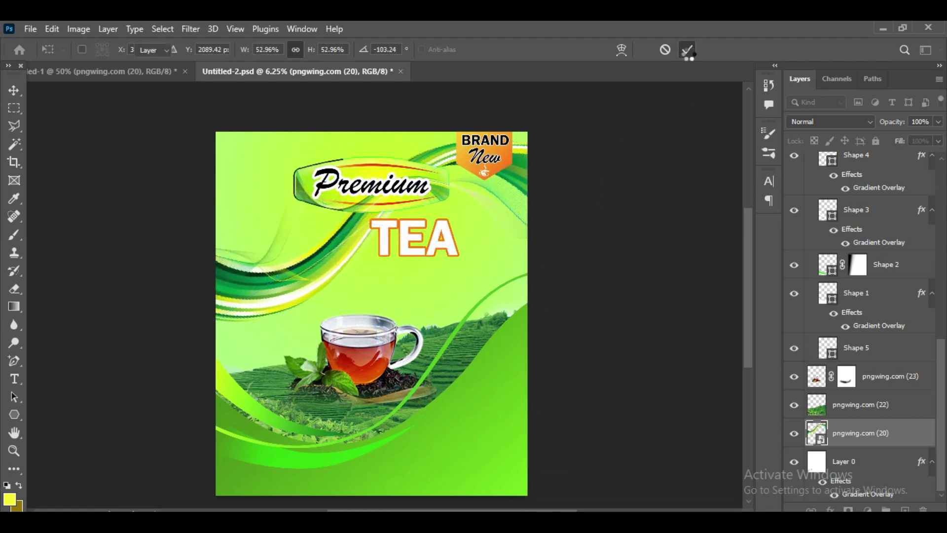
pyautogui.rightClick(849, 437)
# Step: Rasterize the wave layer and begin shifting its hue in Hue/Saturation
pyautogui.click(700, 312)
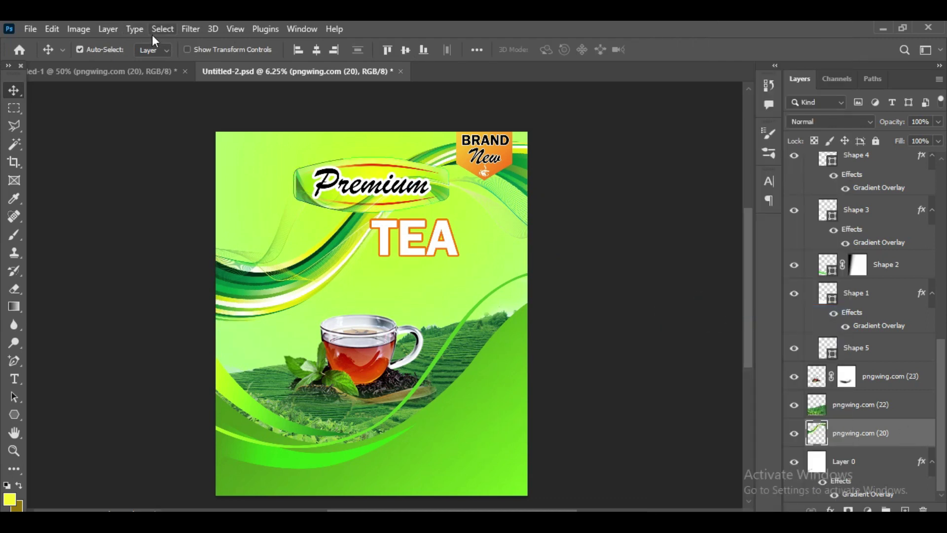
pyautogui.click(79, 28)
pyautogui.click(280, 137)
pyautogui.moveTo(676, 227)
pyautogui.mouseDown()
pyautogui.moveTo(632, 226)
pyautogui.moveTo(708, 228)
pyautogui.moveTo(638, 226)
pyautogui.moveTo(671, 228)
pyautogui.mouseUp()
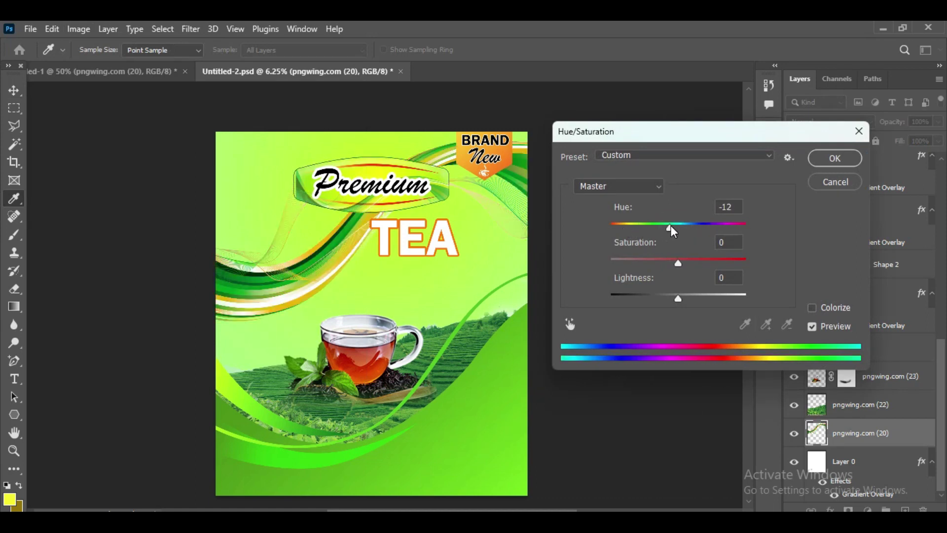
pyautogui.moveTo(677, 263)
pyautogui.mouseDown()
pyautogui.moveTo(627, 270)
pyautogui.moveTo(680, 263)
pyautogui.mouseUp()
pyautogui.moveTo(678, 299)
pyautogui.mouseDown()
pyautogui.moveTo(619, 298)
pyautogui.moveTo(676, 299)
pyautogui.mouseUp()
# Step: Set Hue -36, Saturation +89, Lightness +7, then fade the waves to 40% opacity
pyautogui.moveTo(678, 265)
pyautogui.mouseDown()
pyautogui.moveTo(610, 269)
pyautogui.moveTo(713, 264)
pyautogui.mouseUp()
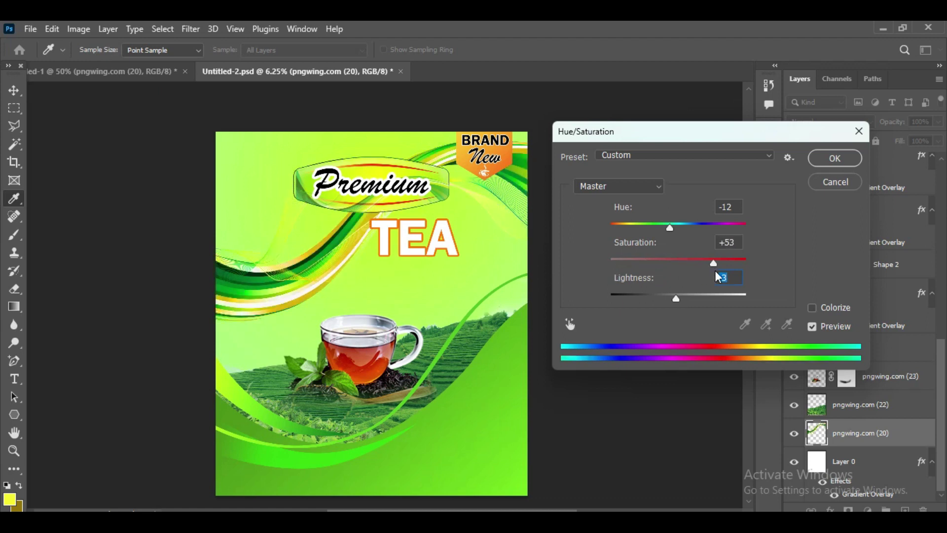
pyautogui.moveTo(676, 300)
pyautogui.mouseDown()
pyautogui.moveTo(638, 299)
pyautogui.moveTo(717, 300)
pyautogui.moveTo(683, 299)
pyautogui.mouseUp()
pyautogui.moveTo(671, 231)
pyautogui.mouseDown()
pyautogui.moveTo(685, 232)
pyautogui.moveTo(656, 234)
pyautogui.mouseUp()
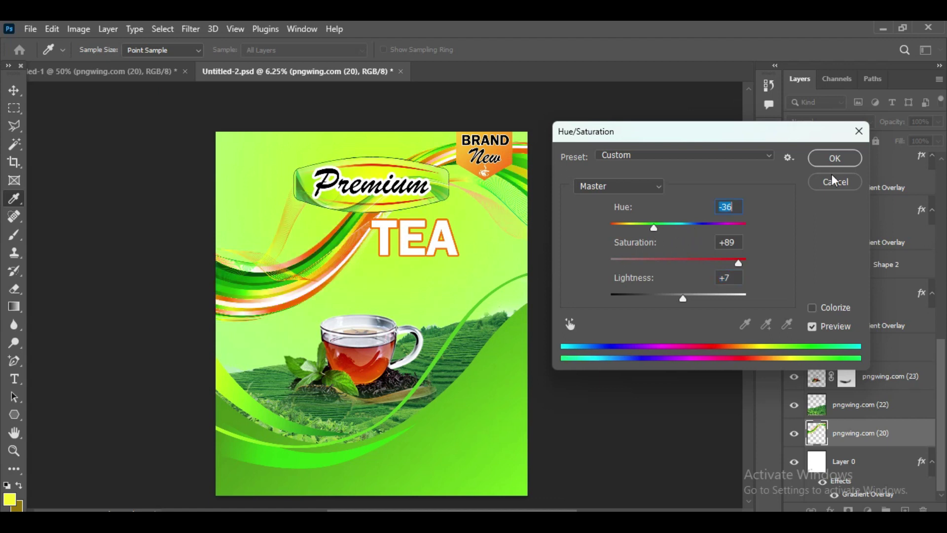
pyautogui.click(834, 157)
pyautogui.moveTo(877, 129); pyautogui.dragTo(889, 128)
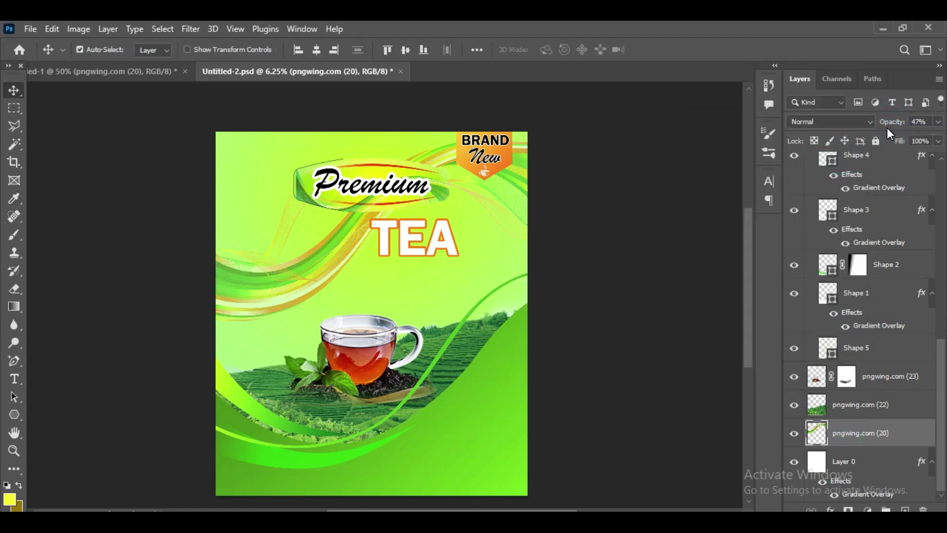
# Step: Rotate the faded wave layer slightly
pyautogui.hotkey('ctrl', 't')
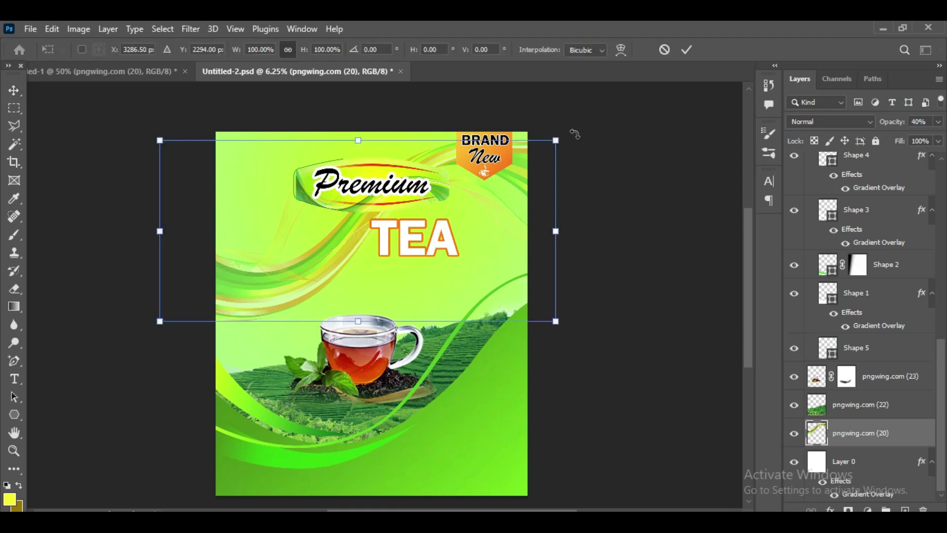
pyautogui.moveTo(567, 133); pyautogui.dragTo(530, 148)
pyautogui.press('Return')
# Step: Enlarge the tea cup to about 138% and reposition it on the tea field
pyautogui.click(375, 355)
pyautogui.hotkey('ctrl', 't')
pyautogui.moveTo(442, 314); pyautogui.dragTo(503, 253)
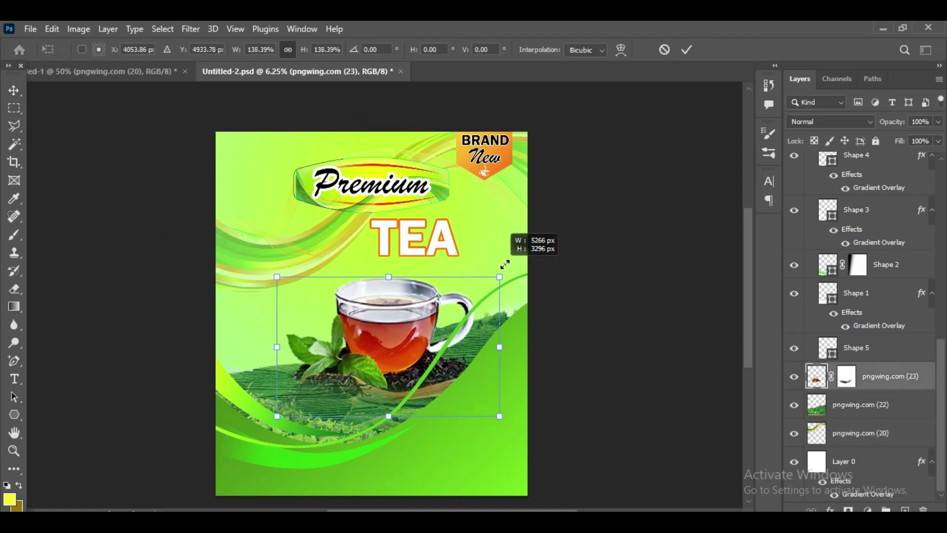
pyautogui.moveTo(389, 340); pyautogui.dragTo(370, 344)
pyautogui.click(687, 49)
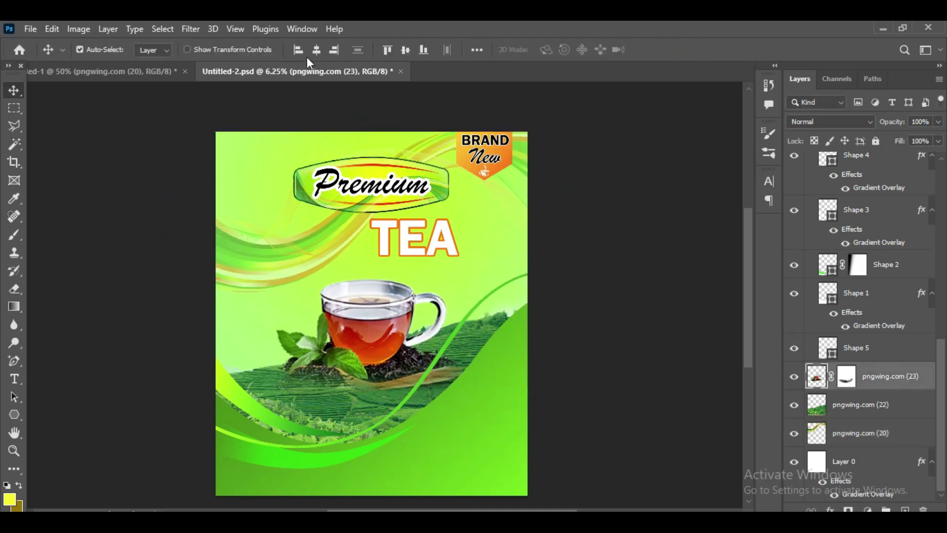
# Step: Stretch the waves to about 162% and spread them across the upper poster
pyautogui.hotkey('alt', '[')
pyautogui.hotkey('alt', '[')
pyautogui.hotkey('ctrl', 't')
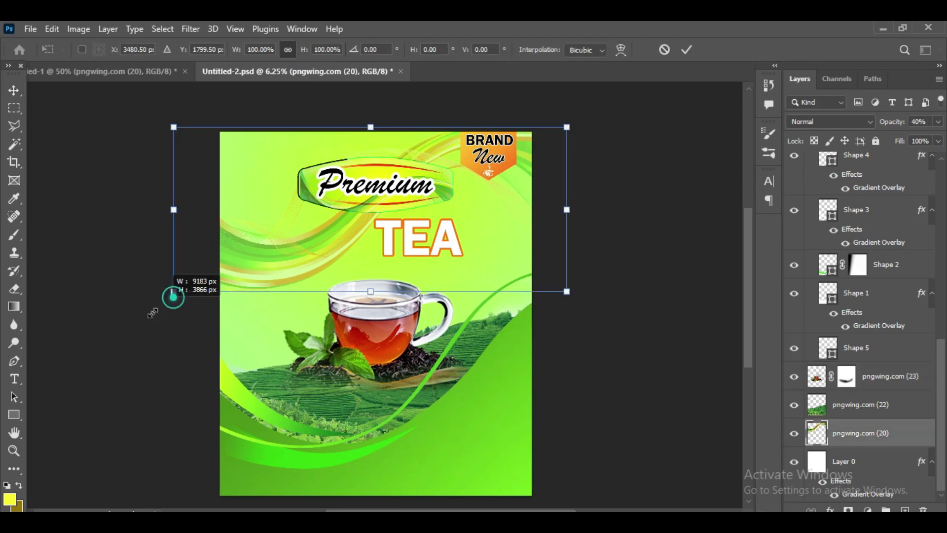
pyautogui.moveTo(159, 296); pyautogui.dragTo(178, 300)
pyautogui.scroll(-1, 493, 356)
pyautogui.moveTo(90, 342); pyautogui.dragTo(29, 369)
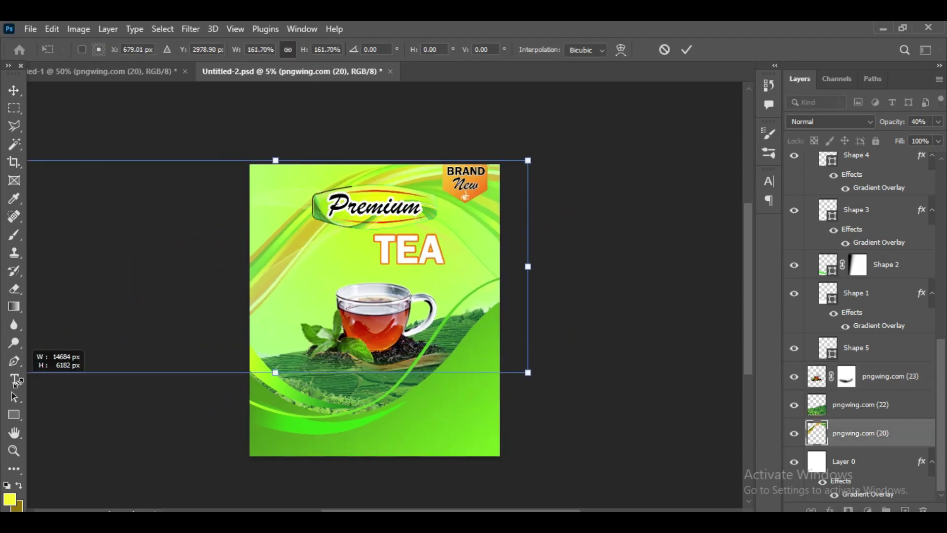
pyautogui.moveTo(302, 276); pyautogui.dragTo(310, 248)
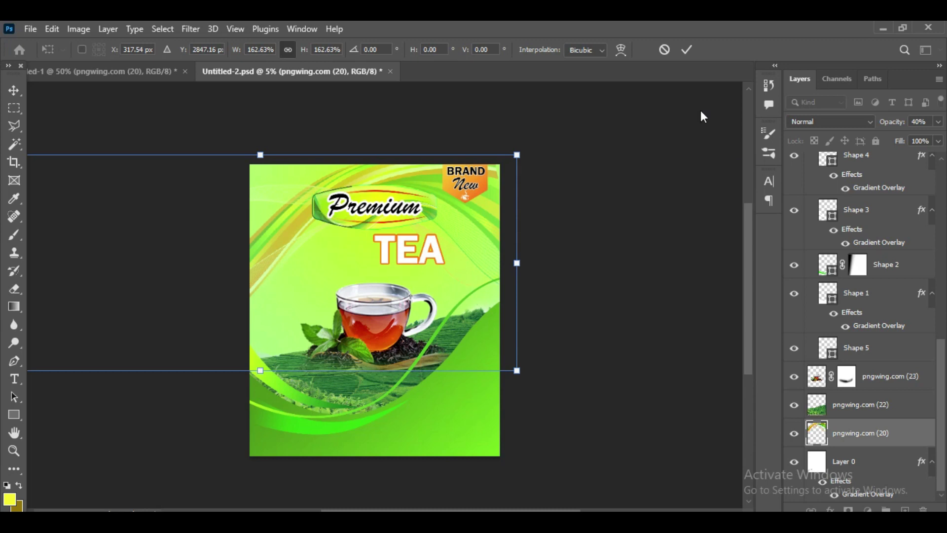
pyautogui.click(687, 50)
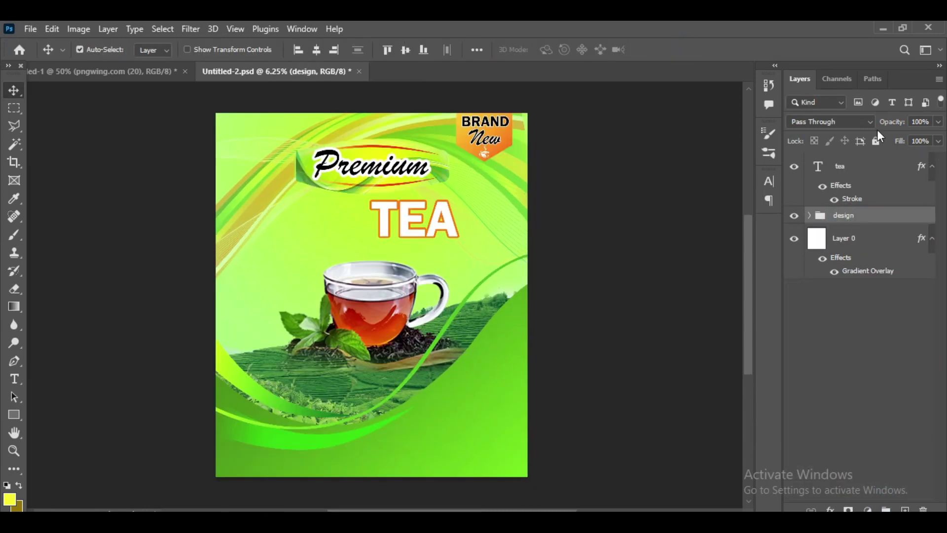
# Step: Add a BEST QUALITY text line at the top-left in Franklin Gothic Demi
pyautogui.press('t')
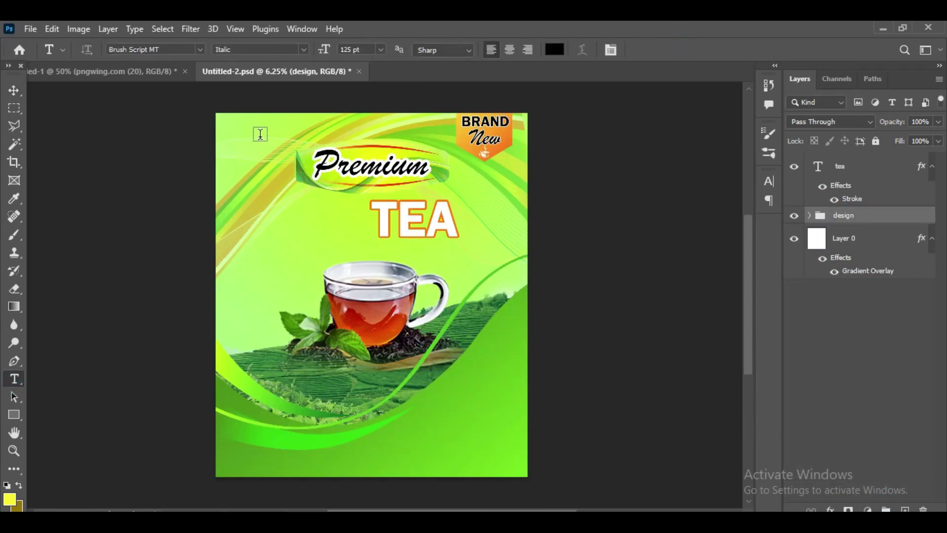
pyautogui.click(267, 130)
pyautogui.moveTo(261, 134); pyautogui.dragTo(402, 132)
pyautogui.click(153, 50)
pyautogui.click(168, 116)
# Step: Make the BEST QUALITY text all caps, Regular style, at 75 pt
pyautogui.click(610, 50)
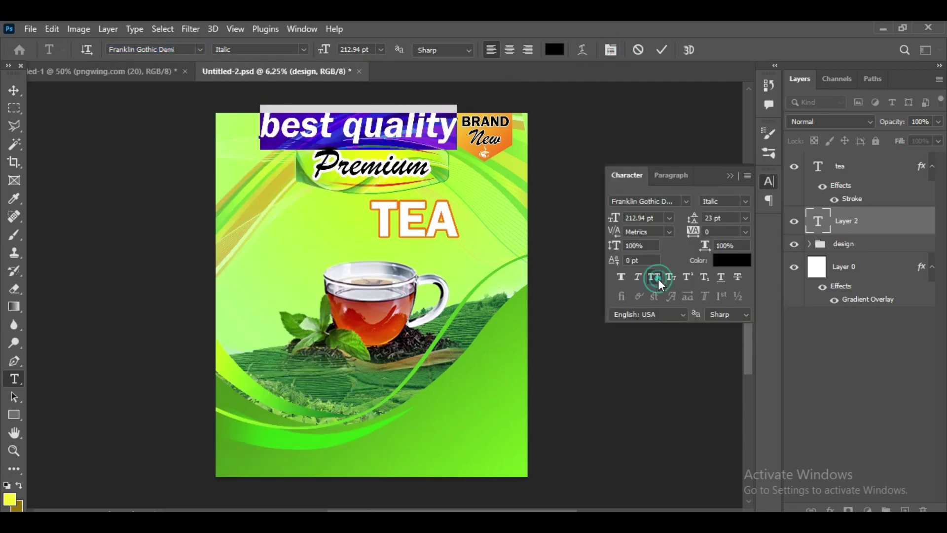
pyautogui.click(658, 279)
pyautogui.click(274, 49)
pyautogui.click(274, 78)
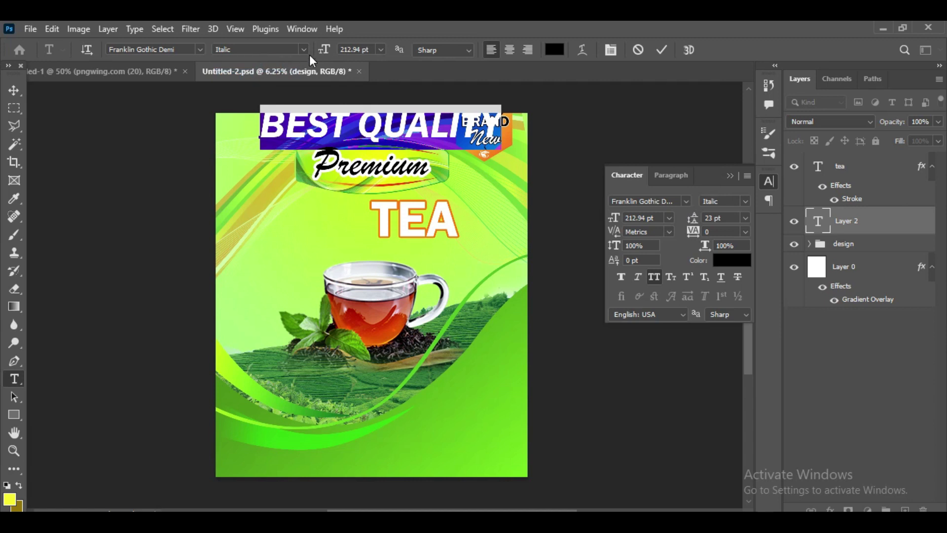
pyautogui.click(769, 181)
pyautogui.moveTo(323, 49); pyautogui.dragTo(232, 62)
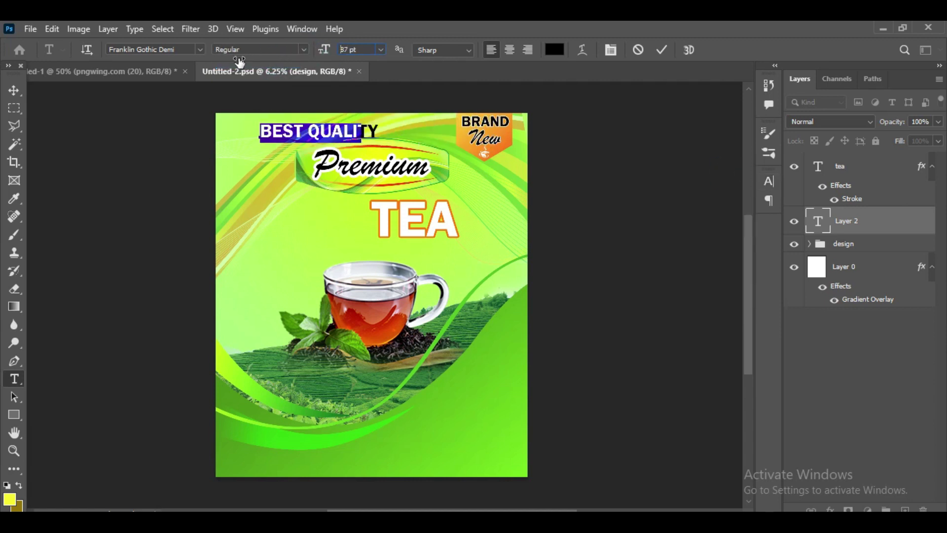
pyautogui.click(661, 50)
# Step: Shrink the BEST QUALITY caption and place it at the poster's top-left
pyautogui.press('v')
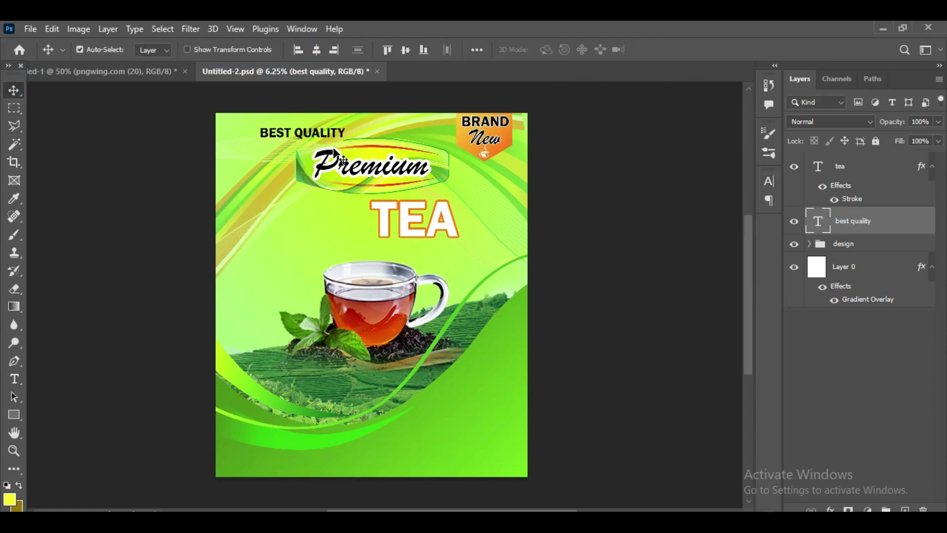
pyautogui.hotkey('ctrl', 't')
pyautogui.moveTo(345, 140); pyautogui.dragTo(257, 127)
pyautogui.press('Return')
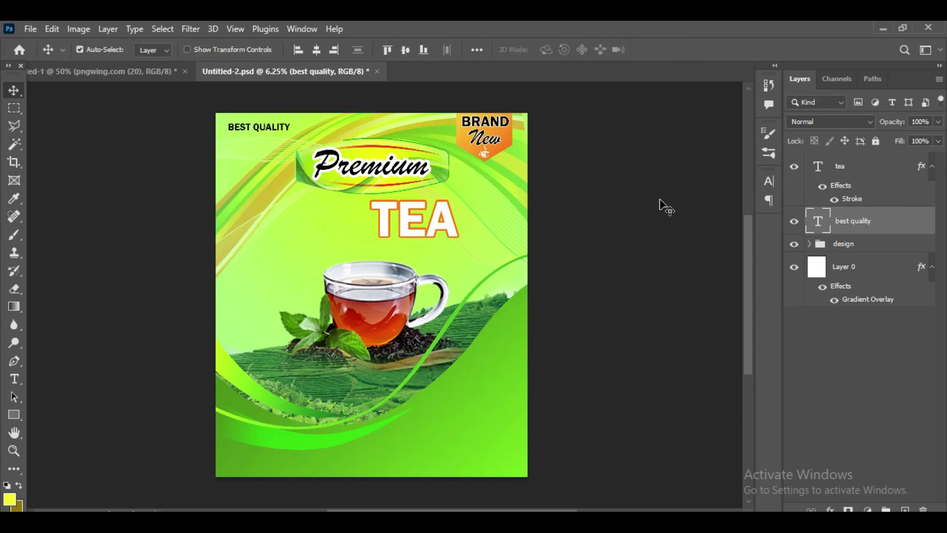
# Step: Start a new TEA text line just beneath BEST QUALITY
pyautogui.hotkey('ctrl', '+')
pyautogui.press('t')
pyautogui.click(230, 170)
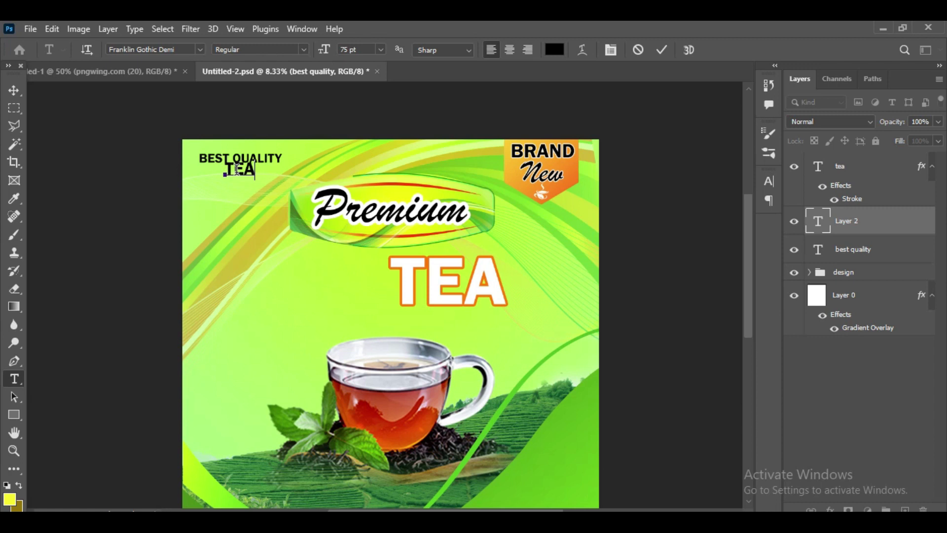
# Step: Scroll the font list and try Lucida Handwriting on the TEA text
pyautogui.click(200, 49)
pyautogui.scroll(-5, 296, 217)
pyautogui.scroll(-5, 296, 156)
pyautogui.scroll(-5, 302, 315)
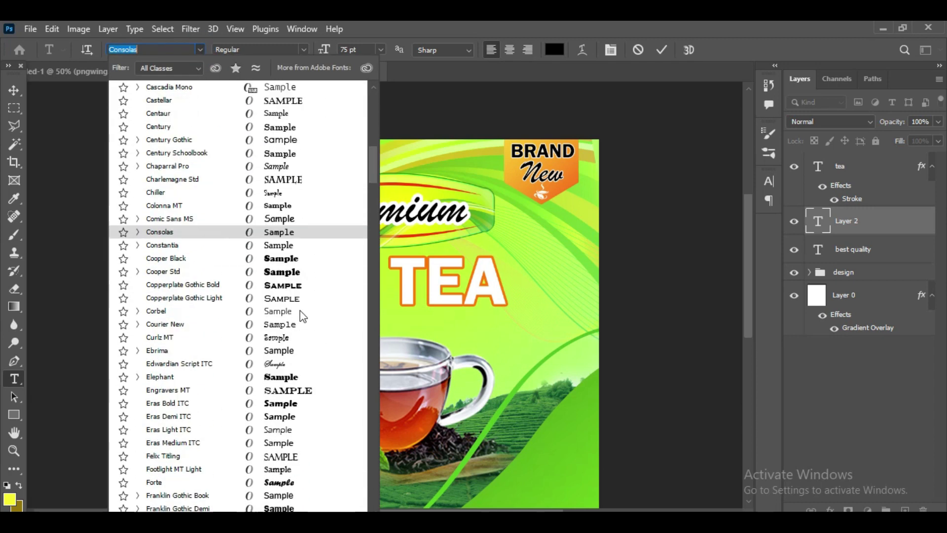
pyautogui.scroll(-5, 302, 316)
pyautogui.scroll(-2, 303, 315)
pyautogui.scroll(-6, 303, 345)
pyautogui.scroll(-3, 302, 392)
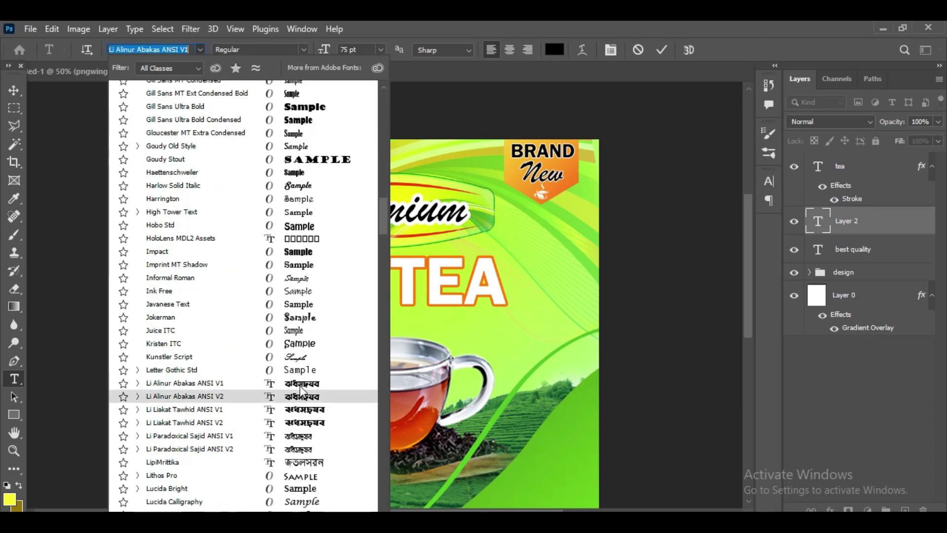
pyautogui.click(296, 429)
# Step: Make the small TEA text orange and move it under BEST QUALITY
pyautogui.click(769, 181)
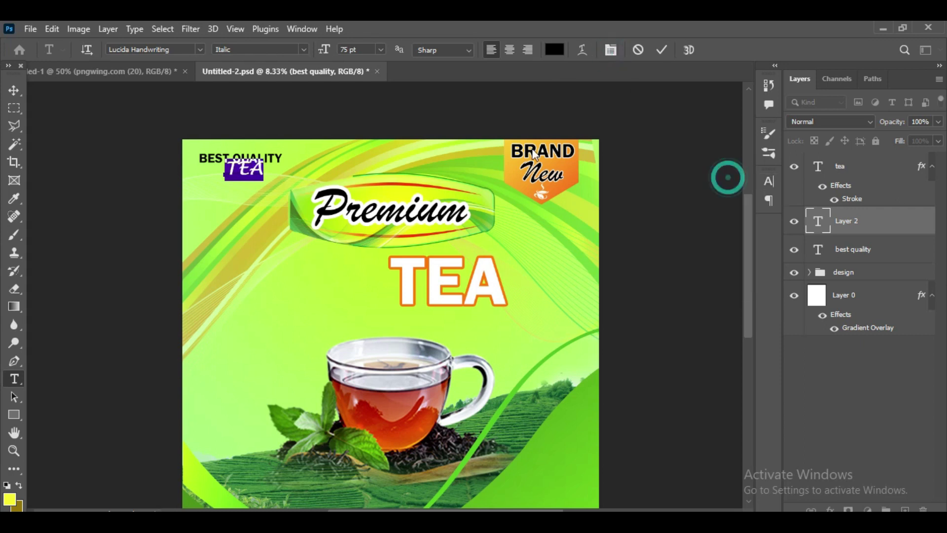
pyautogui.click(555, 49)
pyautogui.moveTo(771, 353); pyautogui.dragTo(773, 348)
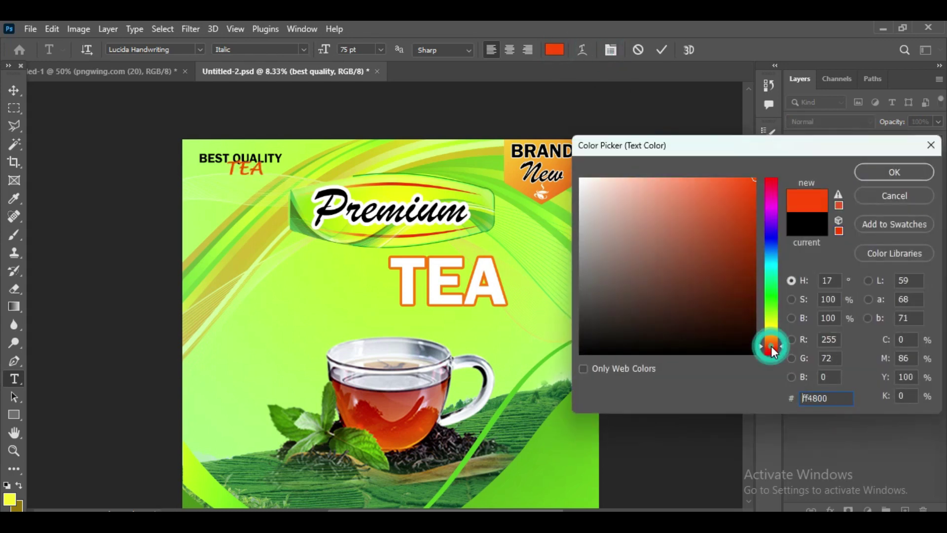
pyautogui.press('Return')
pyautogui.click(662, 50)
pyautogui.press('v')
pyautogui.moveTo(269, 178); pyautogui.dragTo(257, 189)
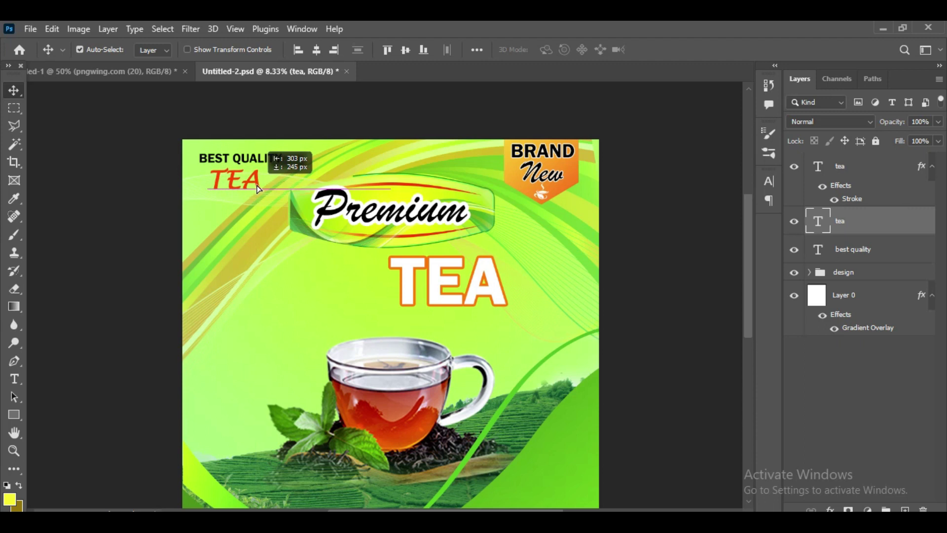
# Step: Reselect TEA and try Edwardian Script ITC and Adobe Garamond Pro on it
pyautogui.click(11, 379)
pyautogui.doubleClick(234, 181)
pyautogui.click(148, 50)
pyautogui.scroll(-5, 324, 187)
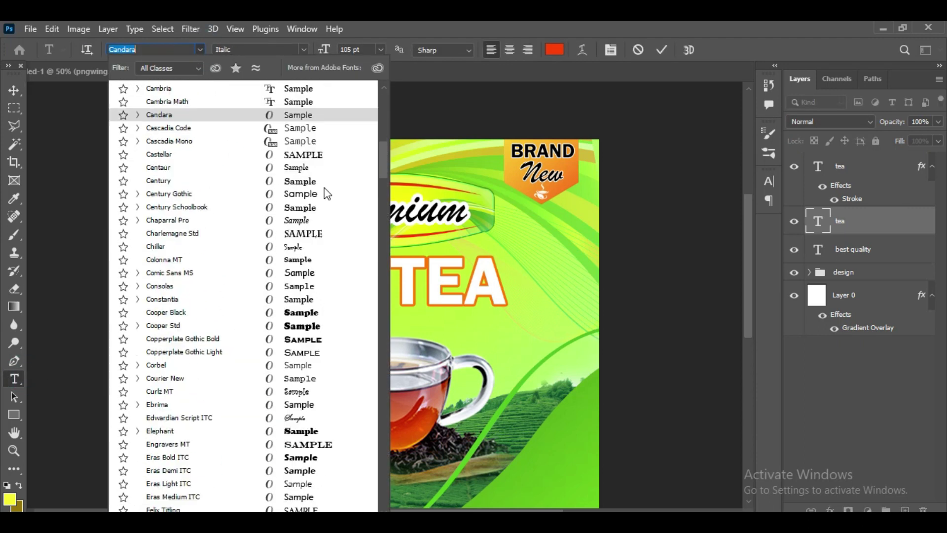
pyautogui.click(294, 252)
pyautogui.click(200, 50)
pyautogui.click(201, 49)
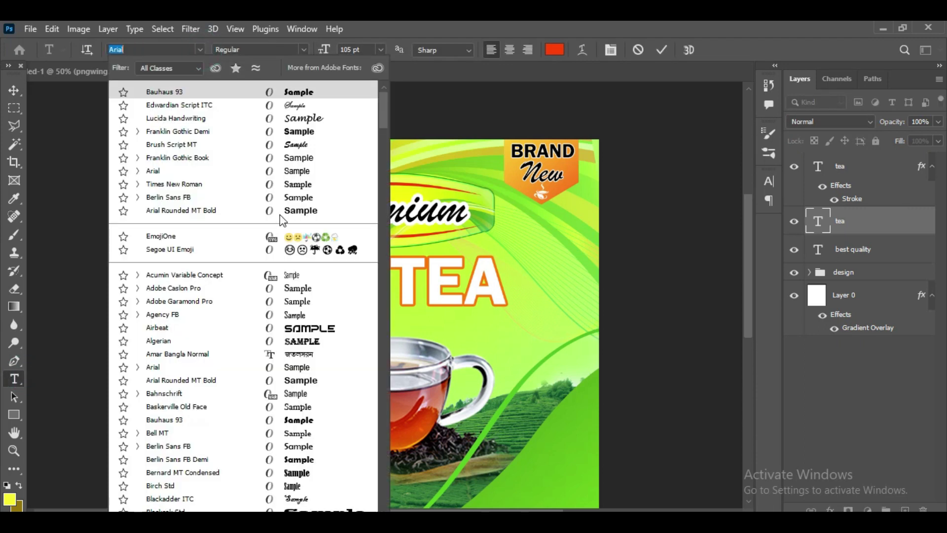
pyautogui.click(288, 216)
# Step: Try Chaparral Pro Italic, then apply Brush Script MT to TEA
pyautogui.click(200, 49)
pyautogui.scroll(-10, 323, 241)
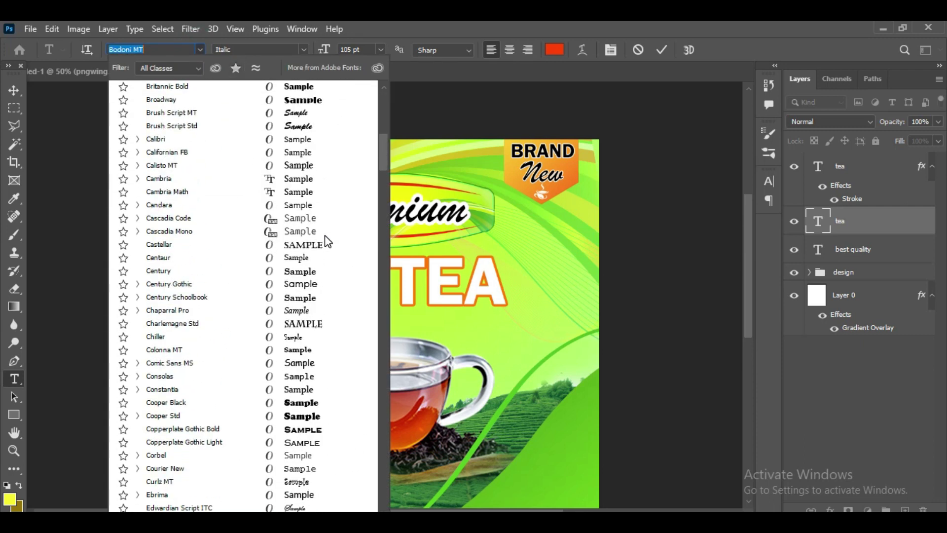
pyautogui.click(294, 309)
pyautogui.click(201, 49)
pyautogui.scroll(-15, 345, 296)
pyautogui.scroll(20, 345, 246)
pyautogui.write('Brush Script MT')
pyautogui.press('Return')
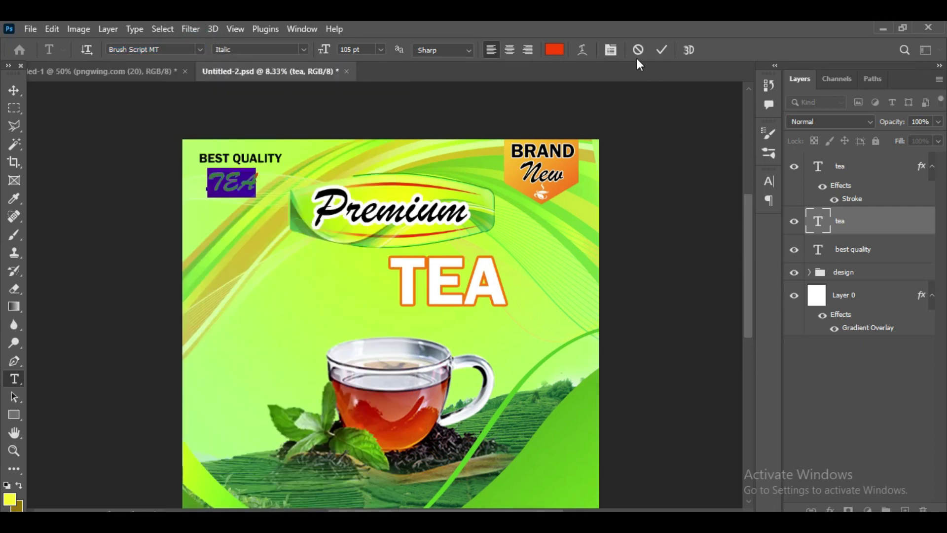
# Step: Open the detailed character settings and try Lucida Handwriting on TEA
pyautogui.click(610, 50)
pyautogui.click(653, 276)
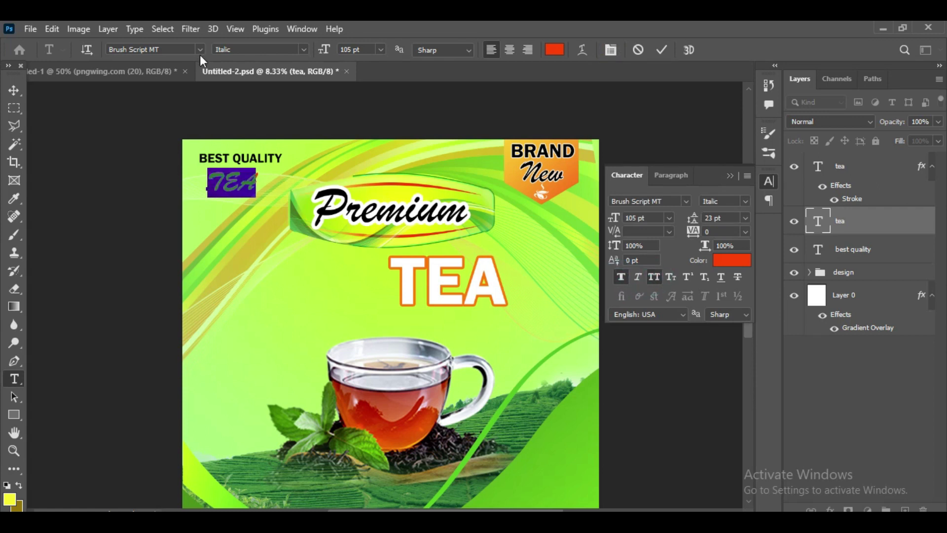
pyautogui.click(200, 50)
pyautogui.scroll(-10, 321, 296)
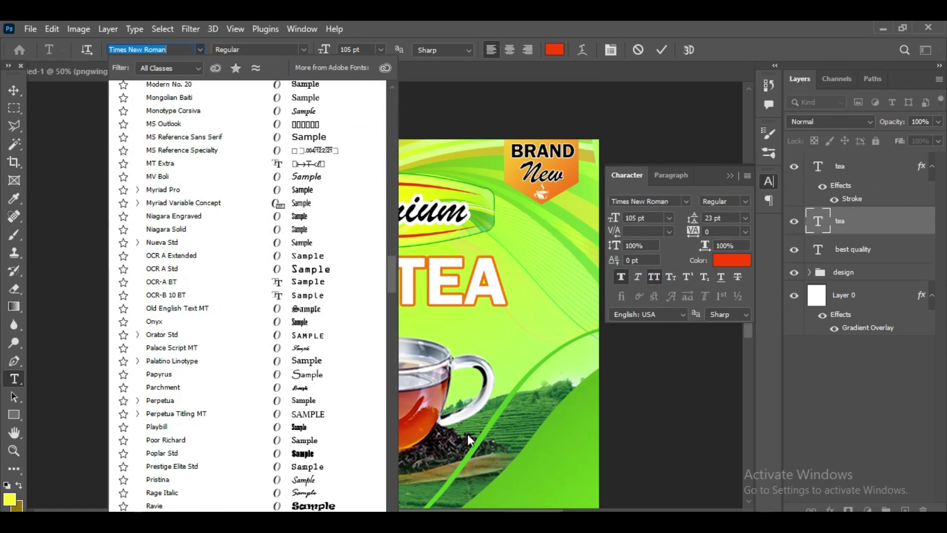
pyautogui.click(200, 49)
pyautogui.moveTo(394, 152); pyautogui.dragTo(402, 199)
pyautogui.click(322, 223)
# Step: Try French Script MT, return to Lucida Handwriting, and turn off All Caps
pyautogui.click(200, 49)
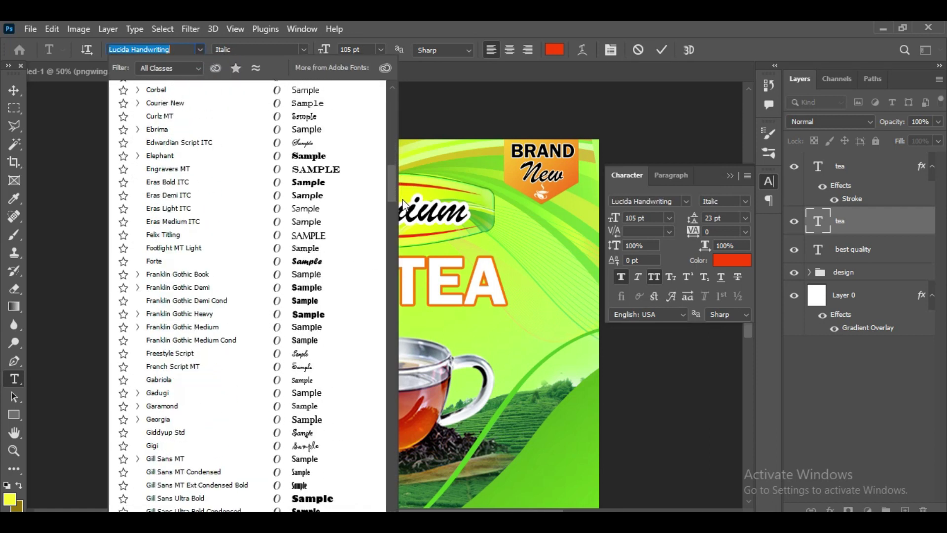
pyautogui.click(172, 366)
pyautogui.click(200, 49)
pyautogui.click(316, 174)
pyautogui.click(653, 277)
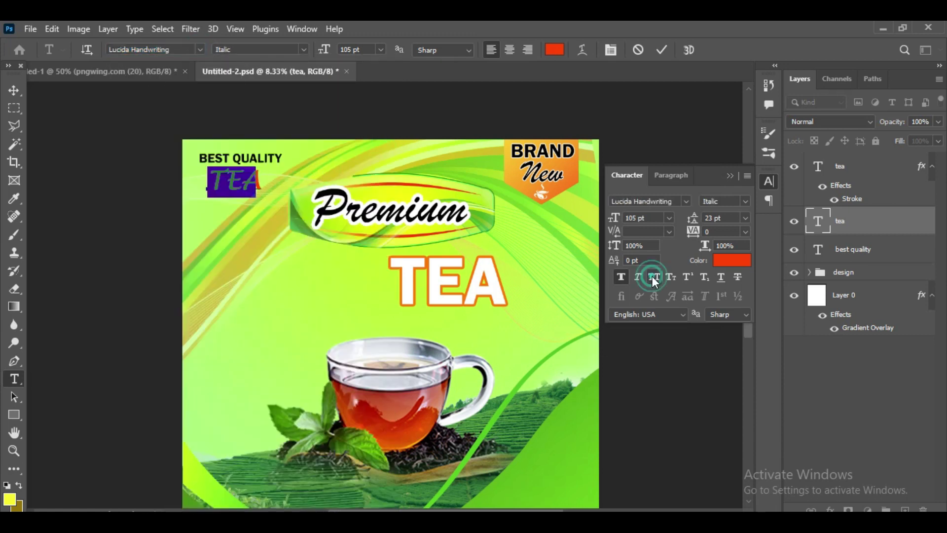
# Step: Set the Tea text colour to black and apply Brush Script MT
pyautogui.click(554, 50)
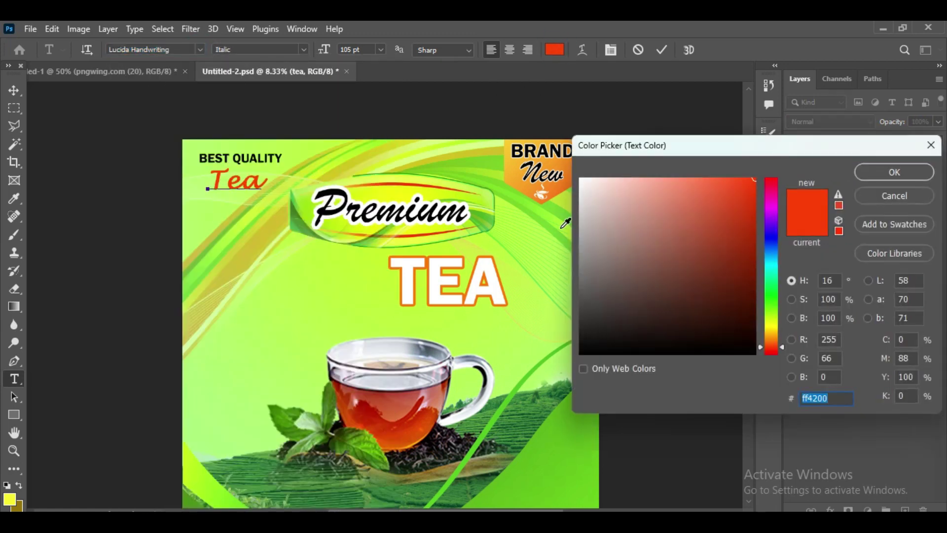
pyautogui.click(367, 199)
pyautogui.click(894, 172)
pyautogui.click(201, 49)
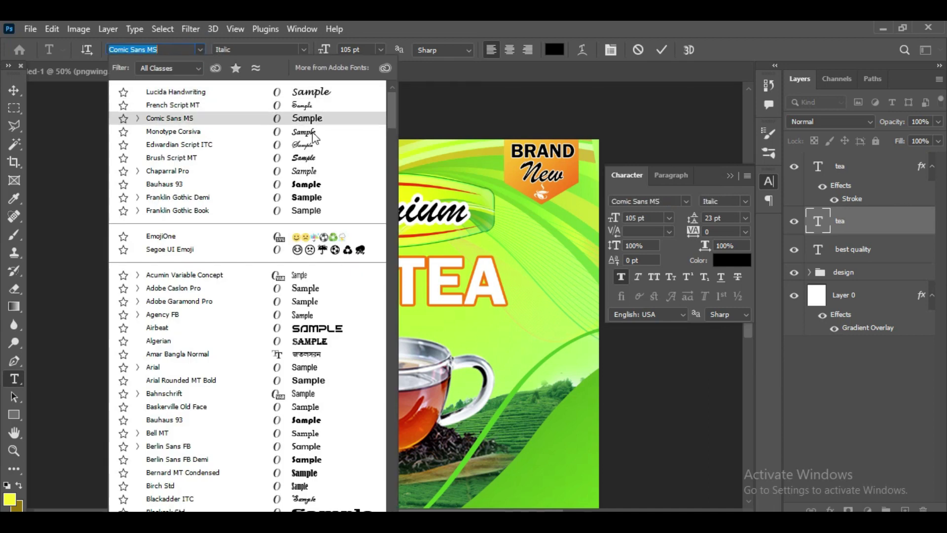
pyautogui.click(256, 161)
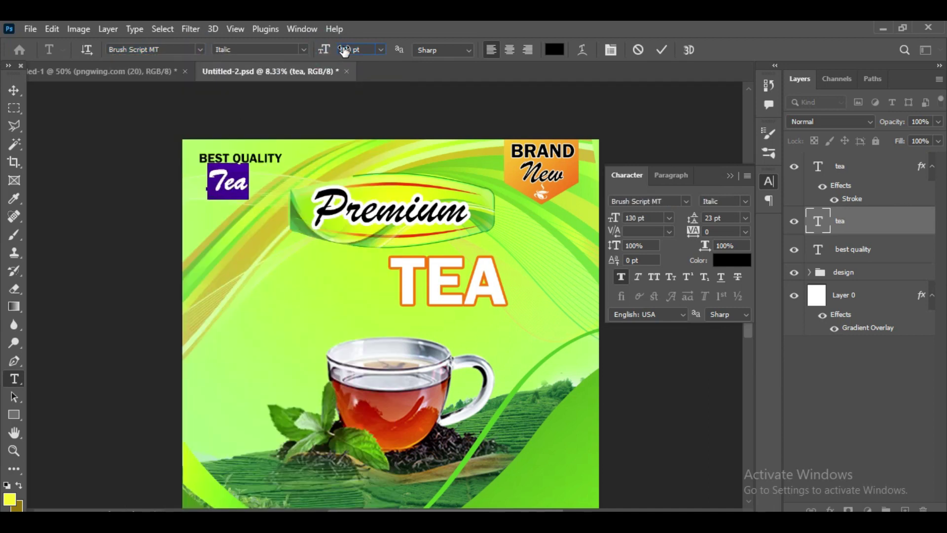
# Step: Try Brush Script Std and other script fonts on Tea
pyautogui.click(200, 49)
pyautogui.scroll(-5, 328, 232)
pyautogui.scroll(-4, 316, 345)
pyautogui.click(312, 413)
pyautogui.click(200, 49)
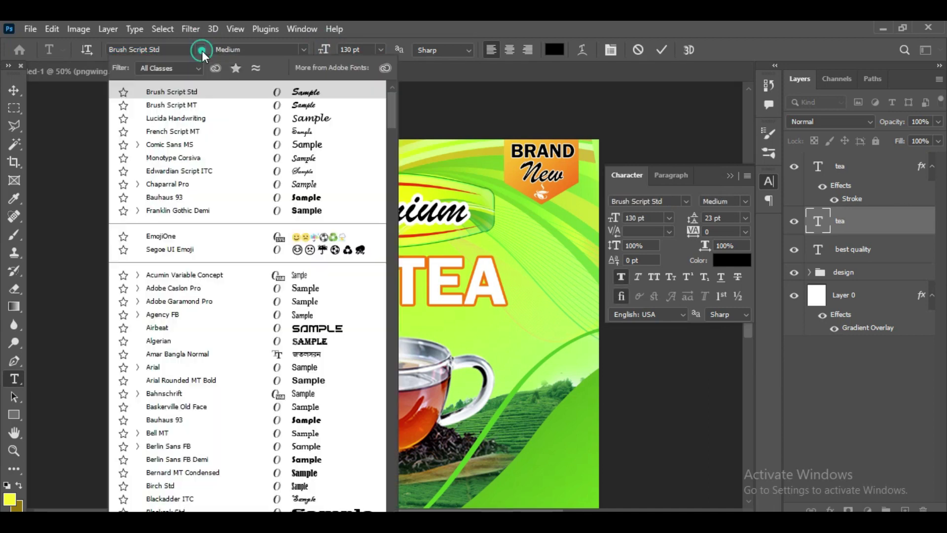
pyautogui.scroll(-5, 296, 346)
pyautogui.click(312, 393)
# Step: After Edwardian Script ITC, settle on Franklin Gothic Demi with All Caps on
pyautogui.click(200, 49)
pyautogui.click(179, 171)
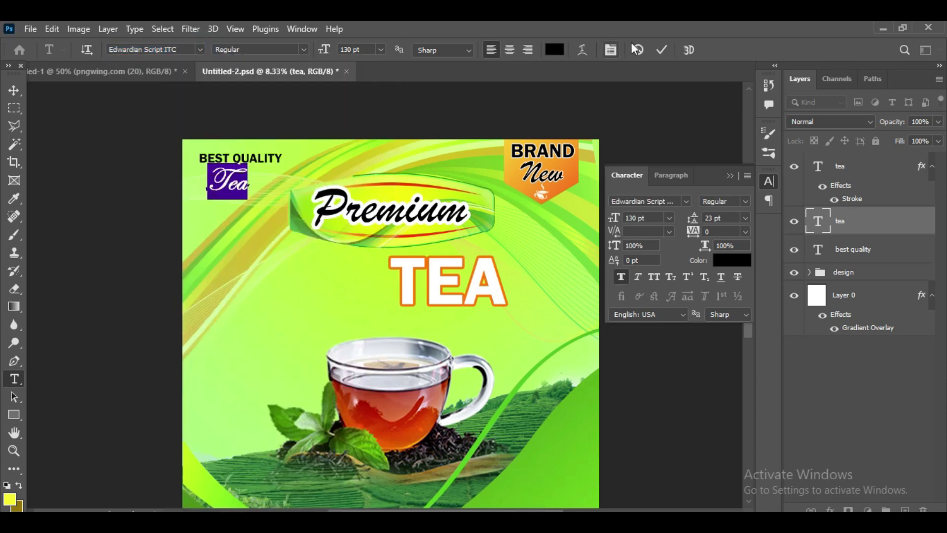
pyautogui.click(200, 49)
pyautogui.click(320, 207)
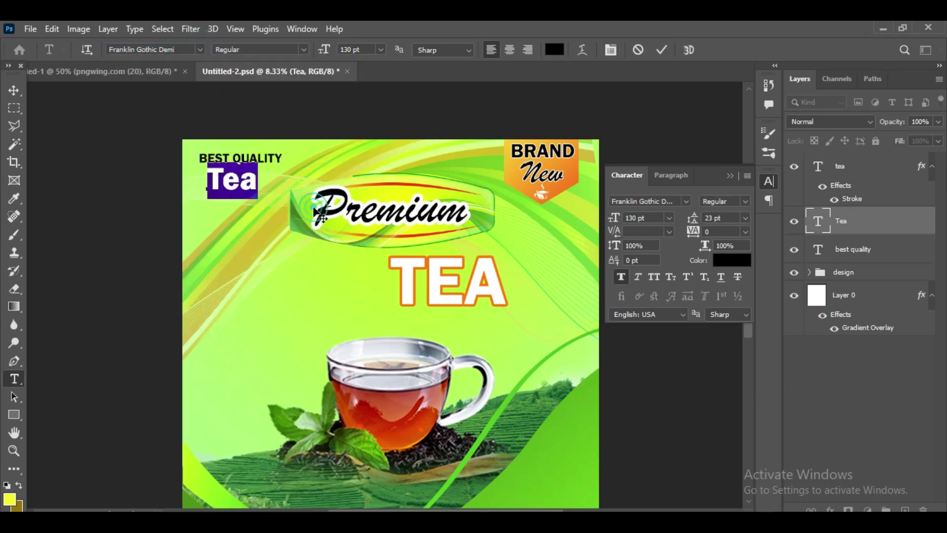
pyautogui.click(654, 277)
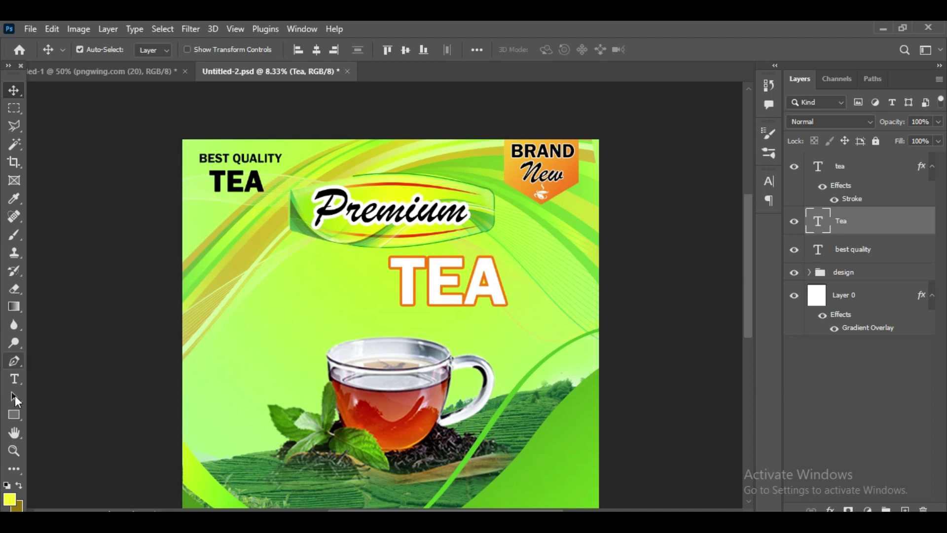
# Step: Colour the TEA text bright red and nudge it slightly left
pyautogui.click(555, 51)
pyautogui.click(752, 178)
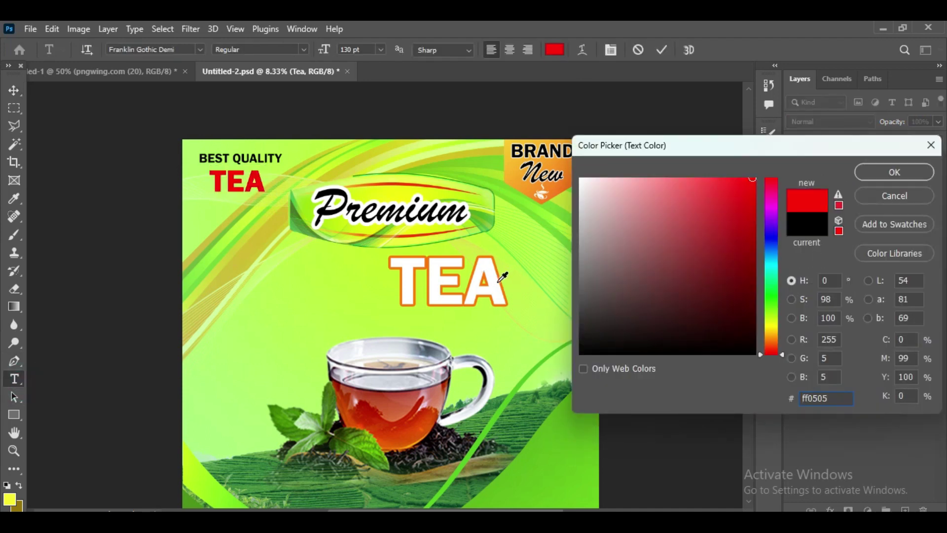
pyautogui.click(420, 396)
pyautogui.click(744, 184)
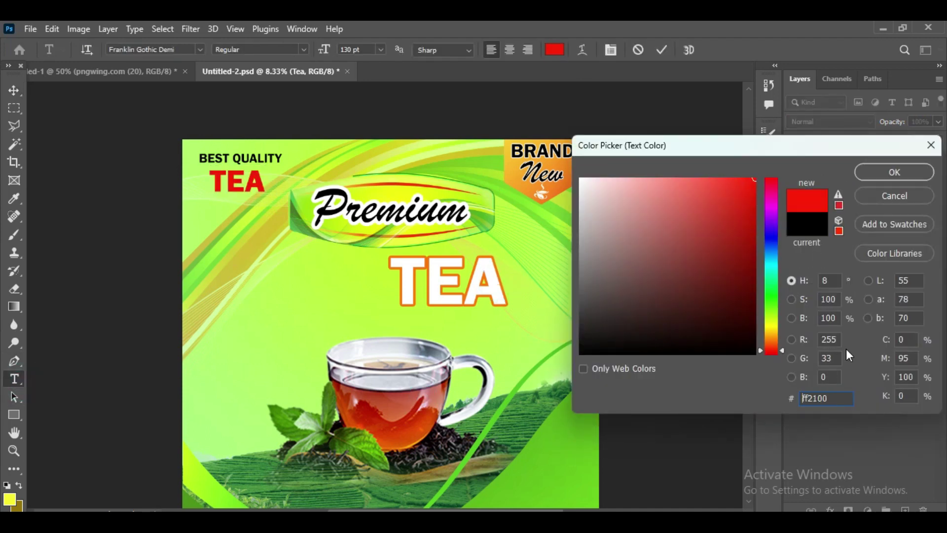
pyautogui.click(894, 172)
pyautogui.click(18, 89)
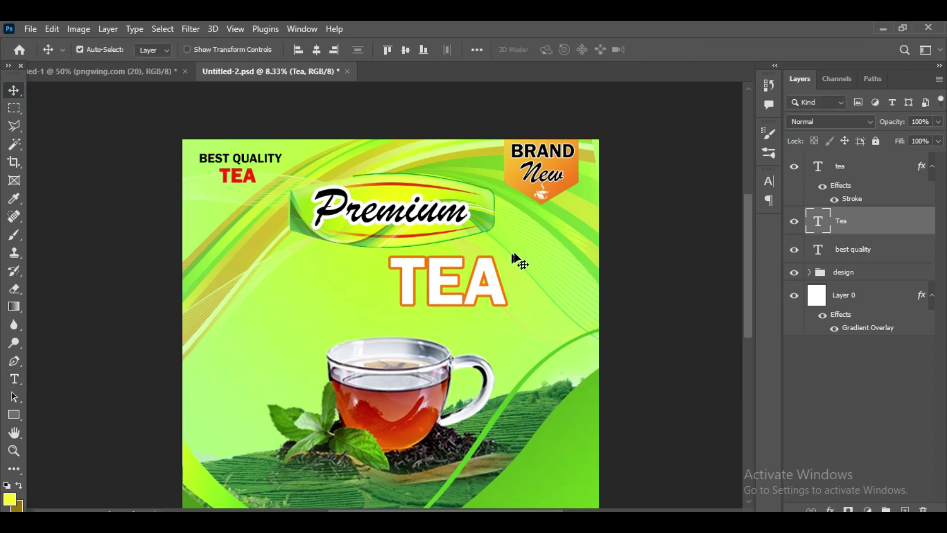
pyautogui.moveTo(255, 173); pyautogui.dragTo(251, 172)
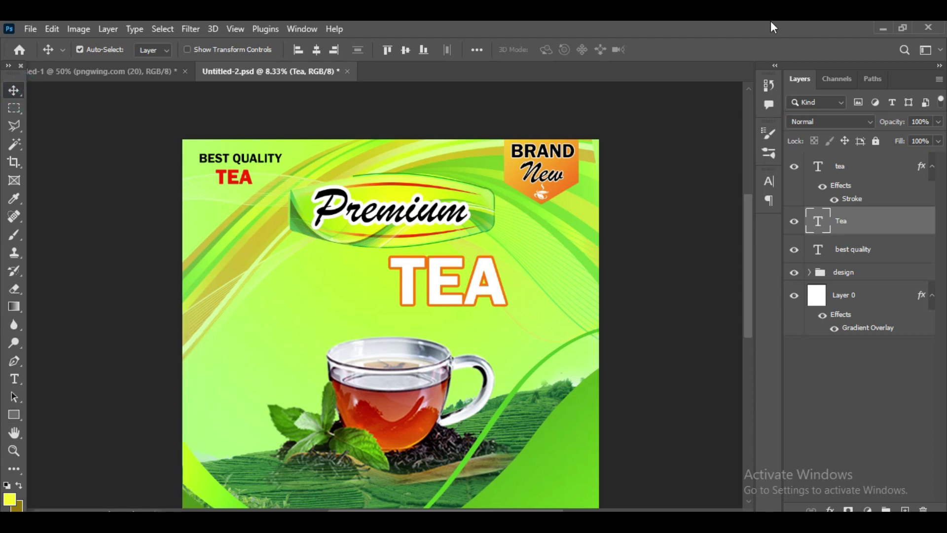
# Step: Give the Premium badge's stroke a red-orange colour and adjust its thickness
pyautogui.doubleClick(854, 407)
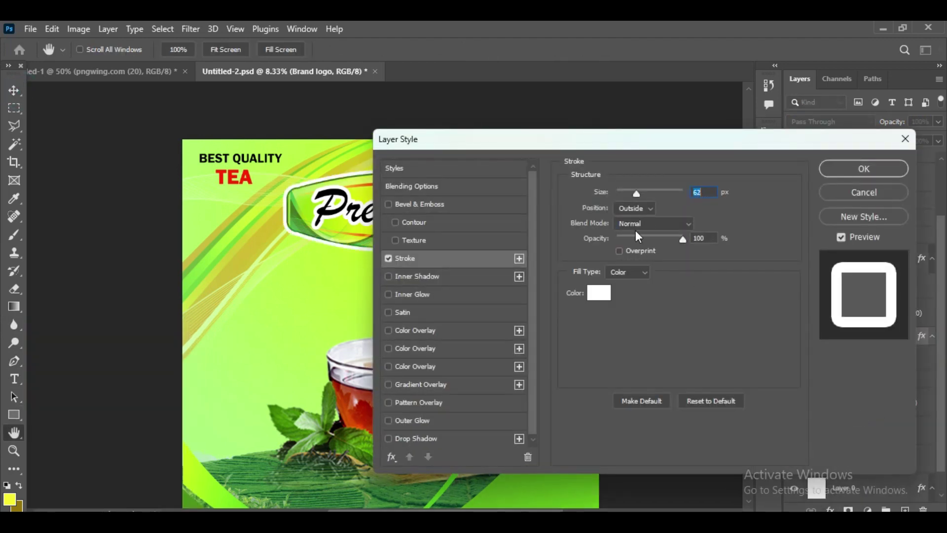
pyautogui.click(604, 295)
pyautogui.moveTo(772, 348); pyautogui.dragTo(780, 349)
pyautogui.click(894, 172)
pyautogui.moveTo(632, 194); pyautogui.dragTo(626, 193)
pyautogui.press('Return')
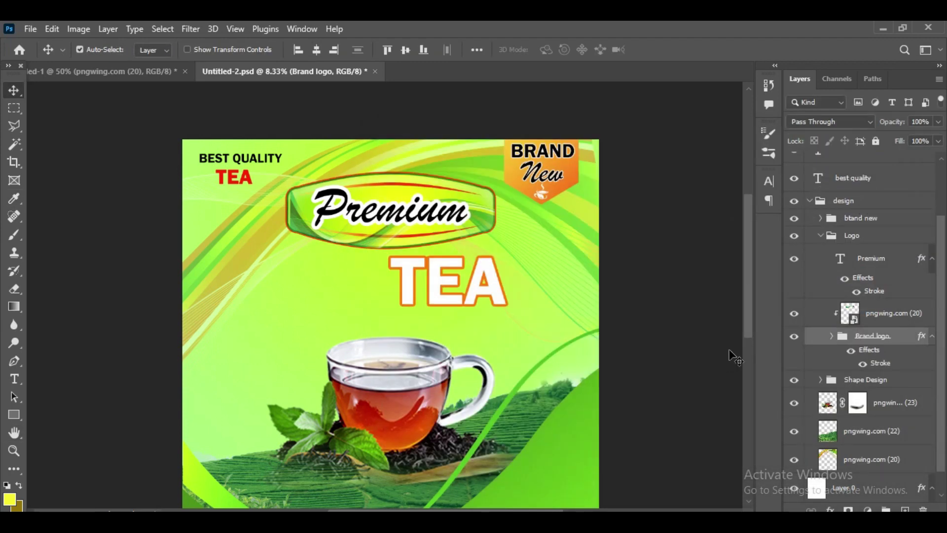
# Step: Recolour the BEST QUALITY caption red
pyautogui.click(14, 379)
pyautogui.doubleClick(257, 158)
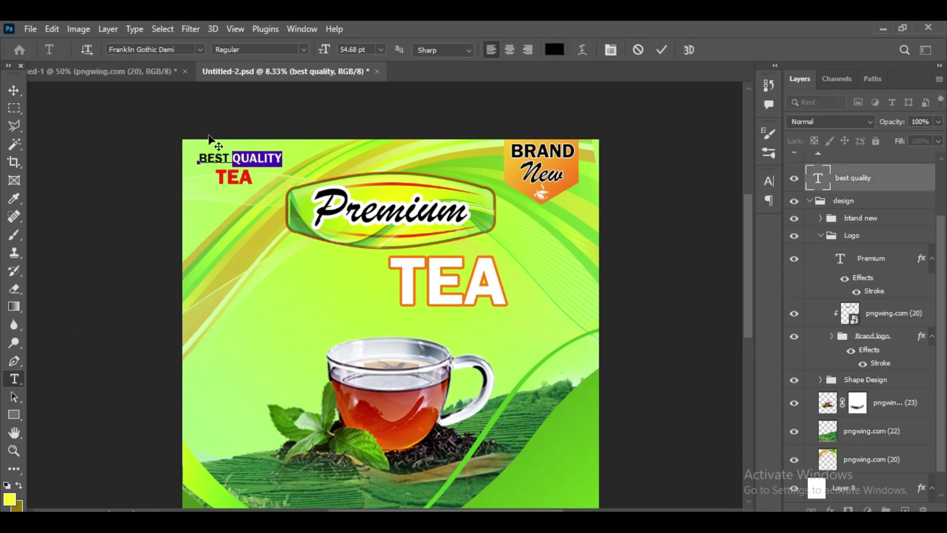
pyautogui.click(662, 50)
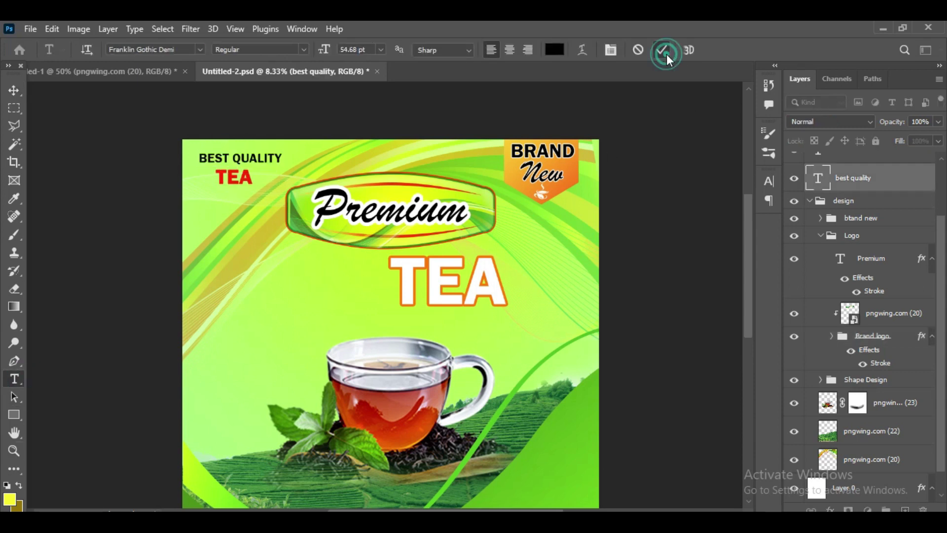
pyautogui.click(15, 89)
pyautogui.click(14, 378)
pyautogui.doubleClick(240, 159)
pyautogui.click(554, 49)
pyautogui.click(754, 179)
pyautogui.click(894, 172)
pyautogui.click(611, 49)
# Step: Nudge the red TEA text upward, then select the BEST QUALITY layer
pyautogui.click(624, 269)
pyautogui.click(661, 50)
pyautogui.click(14, 90)
pyautogui.moveTo(248, 175); pyautogui.dragTo(258, 174)
pyautogui.click(282, 159)
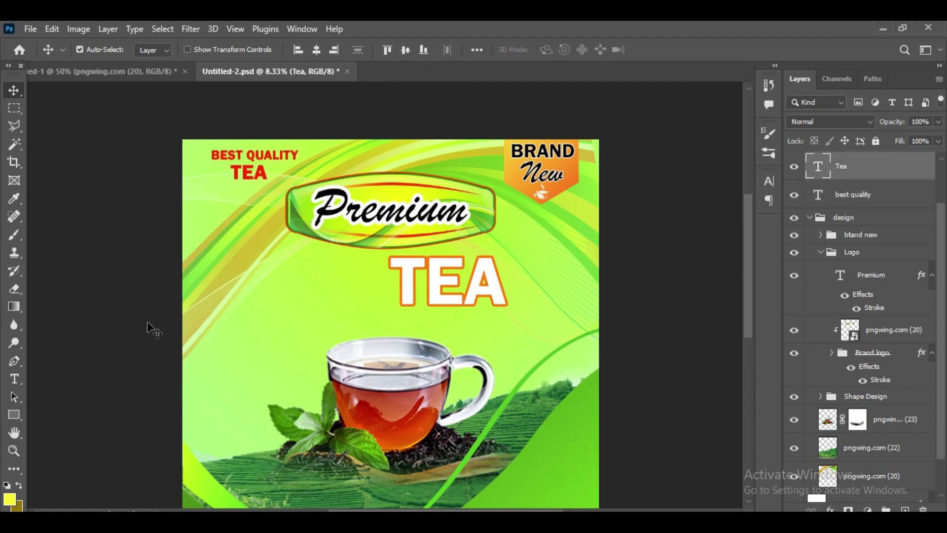
# Step: Draw a yellow triangular shape in the poster's top-left corner with the Pen tool
pyautogui.click(16, 362)
pyautogui.click(99, 360)
pyautogui.click(176, 137)
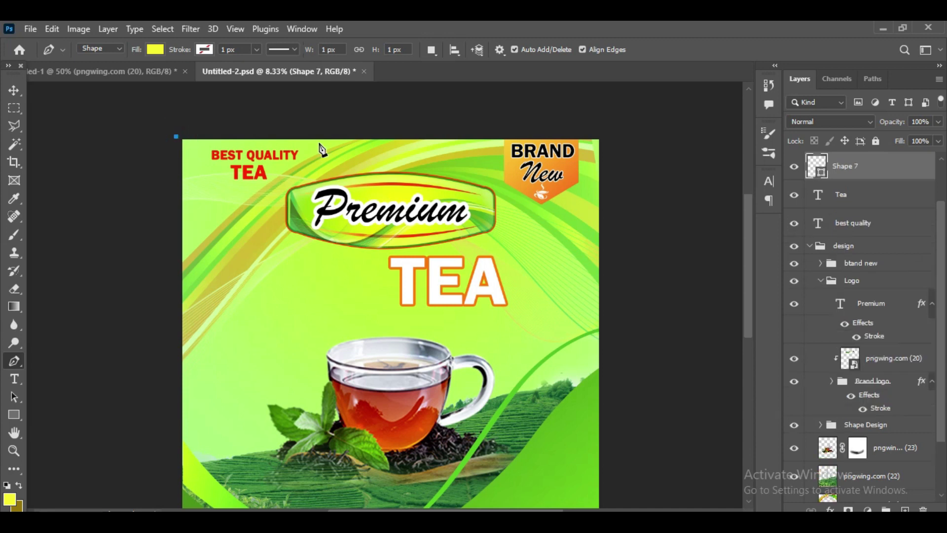
pyautogui.click(179, 221)
pyautogui.rightClick(15, 360)
pyautogui.click(78, 398)
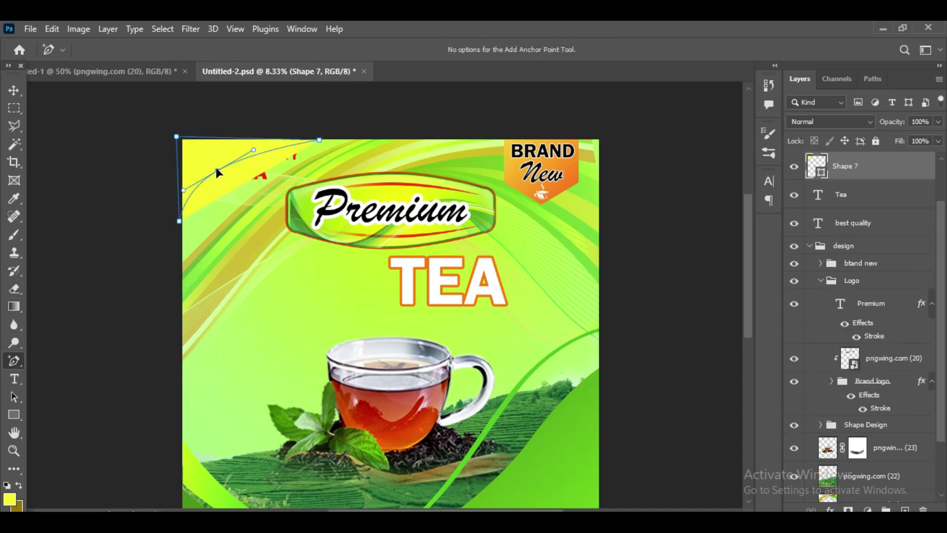
# Step: Move Shape 7 below the Shape Design group and commit its roughly 115% enlargement
pyautogui.click(14, 92)
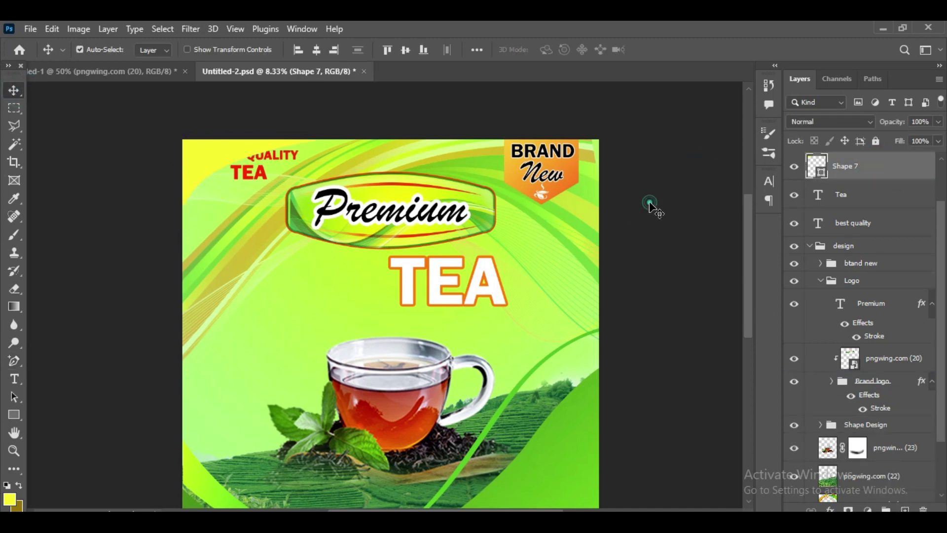
pyautogui.moveTo(843, 167); pyautogui.dragTo(863, 425)
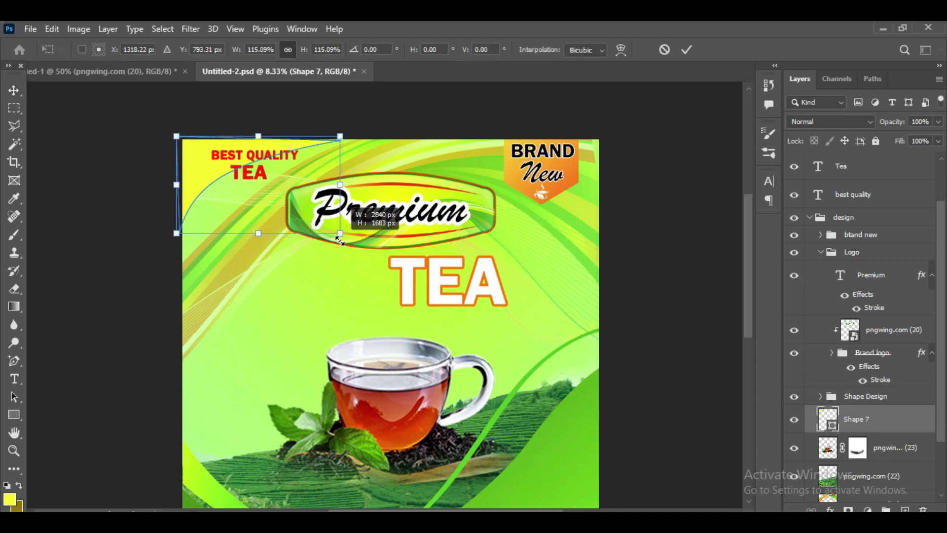
pyautogui.click(686, 49)
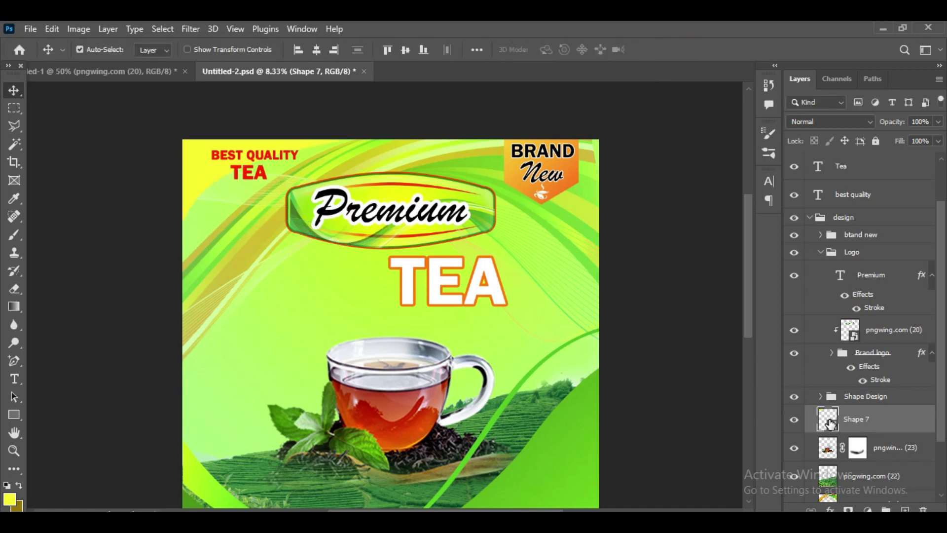
# Step: Set the corner Shape 7 fill colour to yellow
pyautogui.doubleClick(828, 420)
pyautogui.click(767, 334)
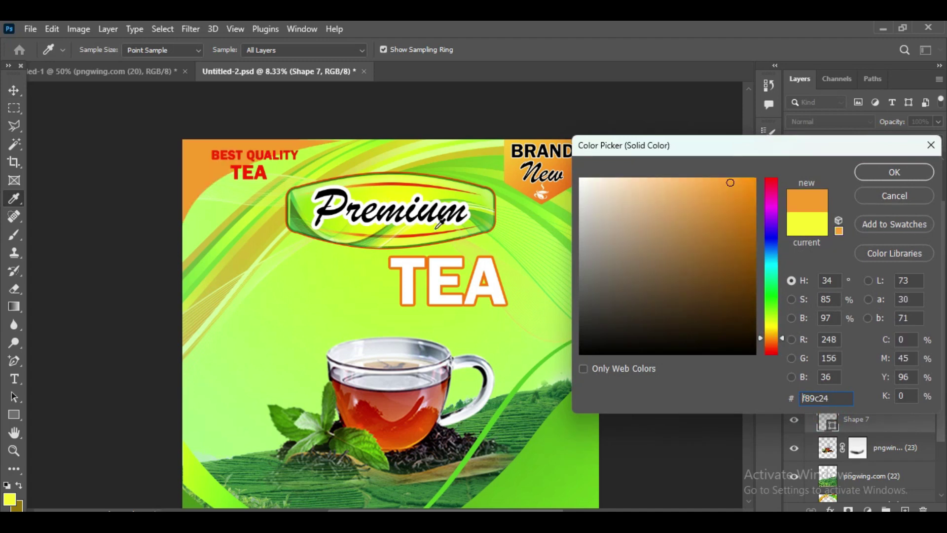
pyautogui.click(389, 193)
pyautogui.click(894, 171)
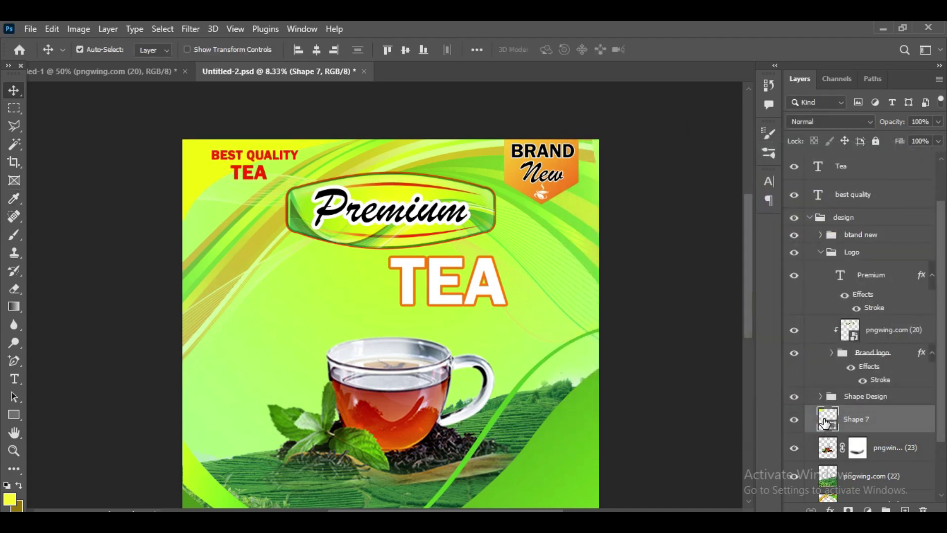
pyautogui.doubleClick(825, 423)
pyautogui.click(894, 172)
# Step: Add a Gradient Overlay to Shape 7 using the Green_15 preset
pyautogui.click(830, 509)
pyautogui.click(870, 466)
pyautogui.click(634, 226)
pyautogui.scroll(-1, 620, 213)
pyautogui.scroll(-1, 632, 217)
pyautogui.click(632, 220)
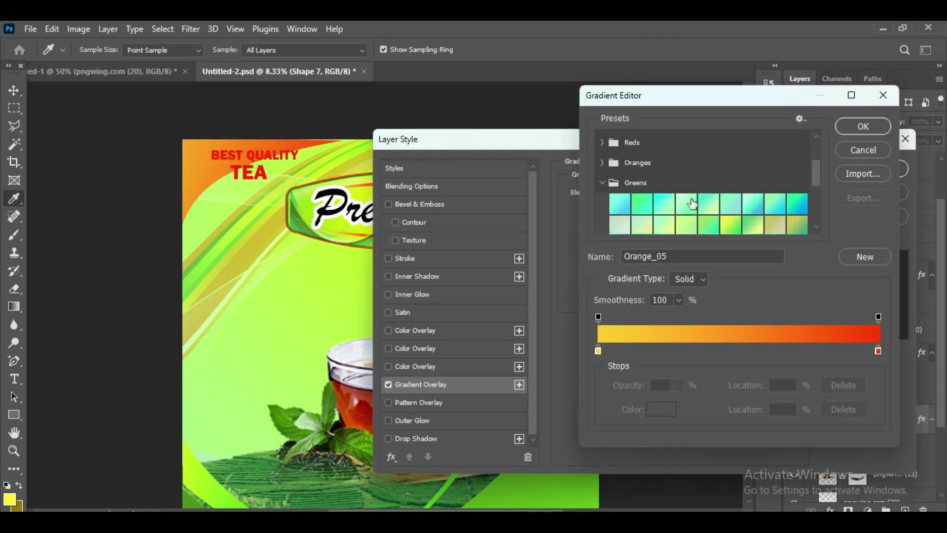
pyautogui.scroll(-1, 691, 203)
pyautogui.click(733, 201)
# Step: Set the gradient stops to bright yellow and green #249c04 and apply the overlay
pyautogui.click(599, 351)
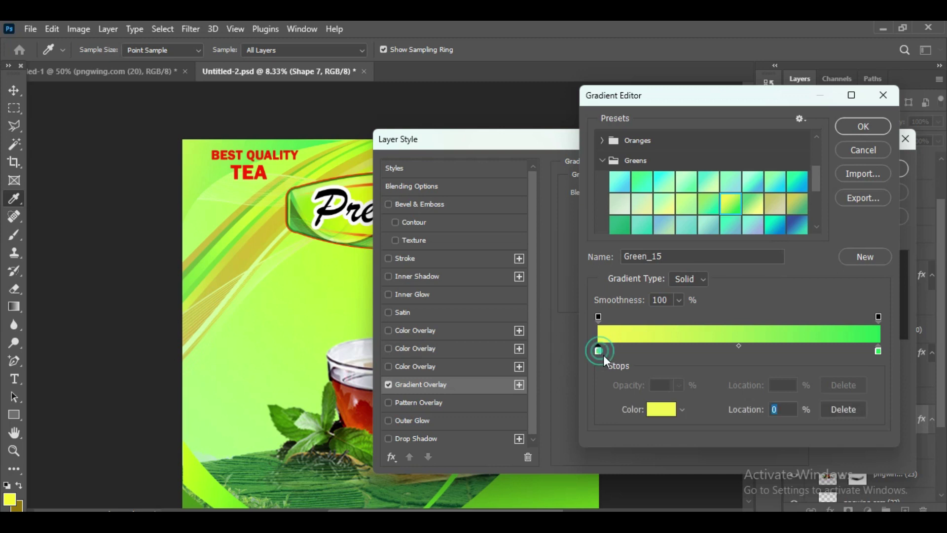
pyautogui.click(893, 176)
pyautogui.doubleClick(878, 351)
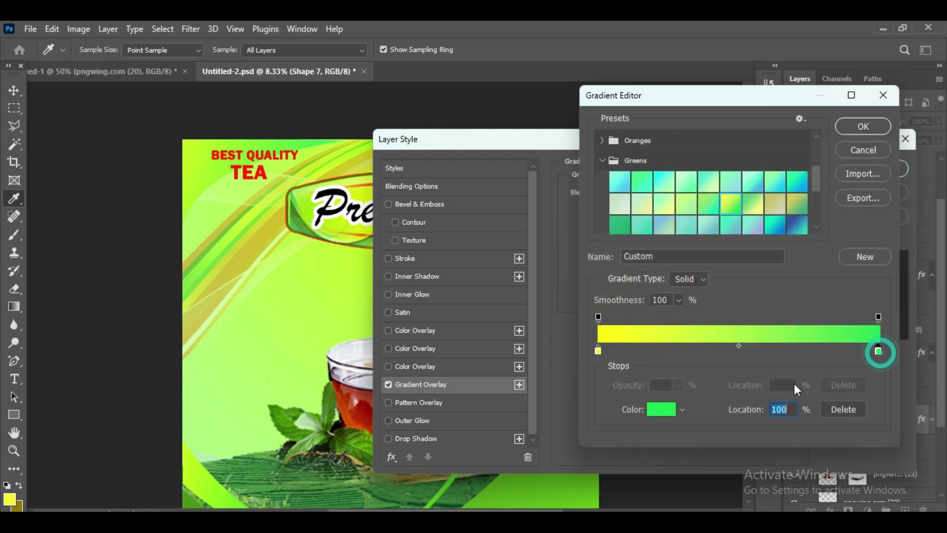
pyautogui.click(749, 282)
pyautogui.click(751, 287)
pyautogui.click(751, 247)
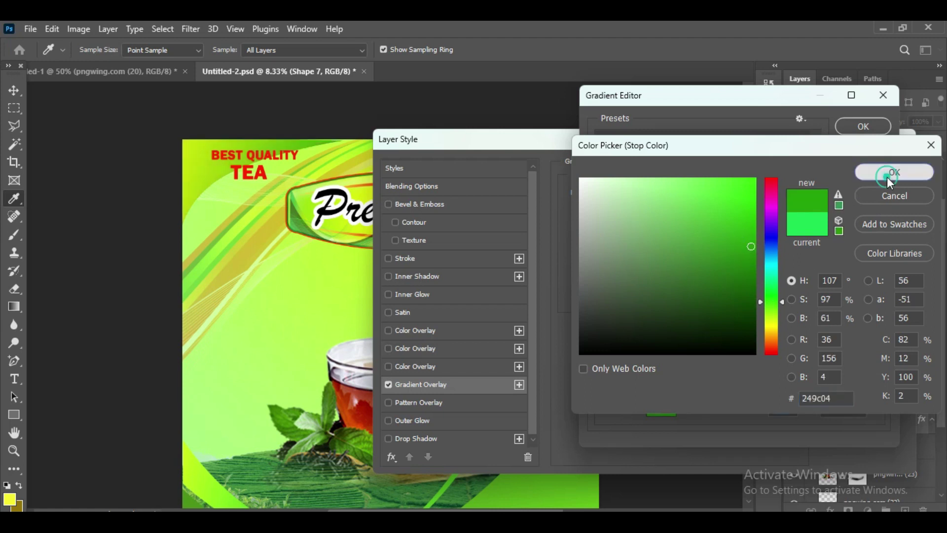
pyautogui.click(890, 173)
pyautogui.click(863, 126)
pyautogui.click(863, 166)
pyautogui.hotkey('ctrl', 't')
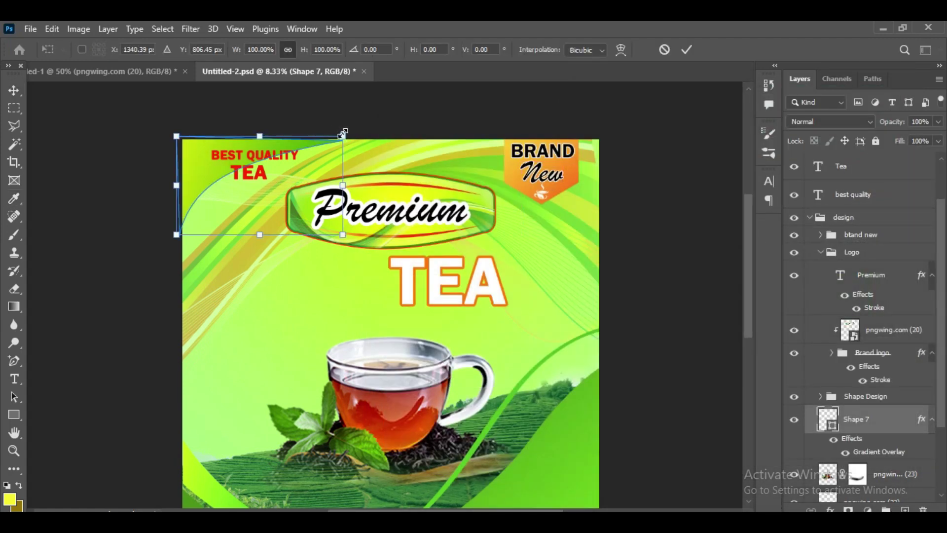
# Step: Change the BEST QUALITY text colour to black
pyautogui.click(687, 49)
pyautogui.click(14, 378)
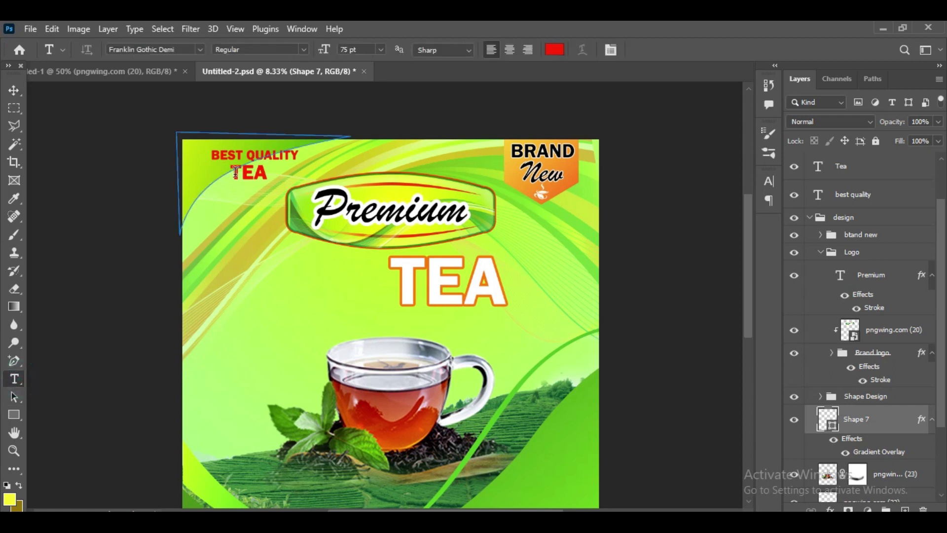
pyautogui.doubleClick(817, 194)
pyautogui.click(554, 50)
pyautogui.moveTo(605, 195); pyautogui.dragTo(544, 158)
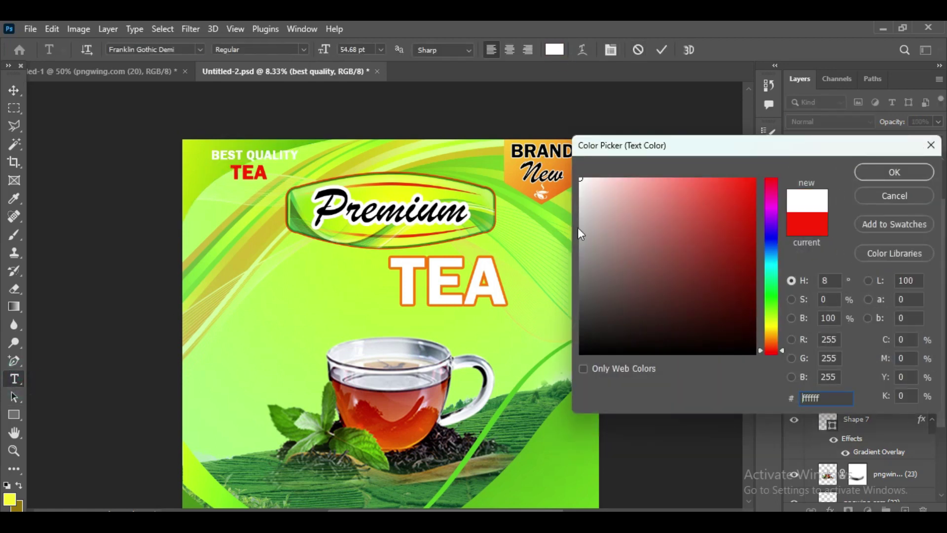
pyautogui.moveTo(722, 299); pyautogui.dragTo(756, 354)
pyautogui.click(889, 176)
pyautogui.click(661, 50)
# Step: Move the red TEA line and BEST QUALITY caption slightly lower, then zoom out
pyautogui.press('v')
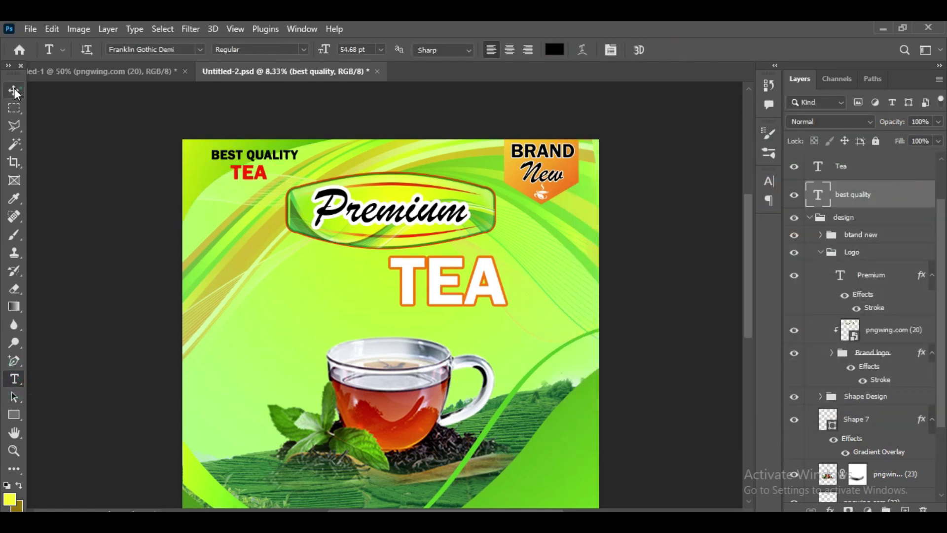
pyautogui.moveTo(261, 176); pyautogui.dragTo(262, 184)
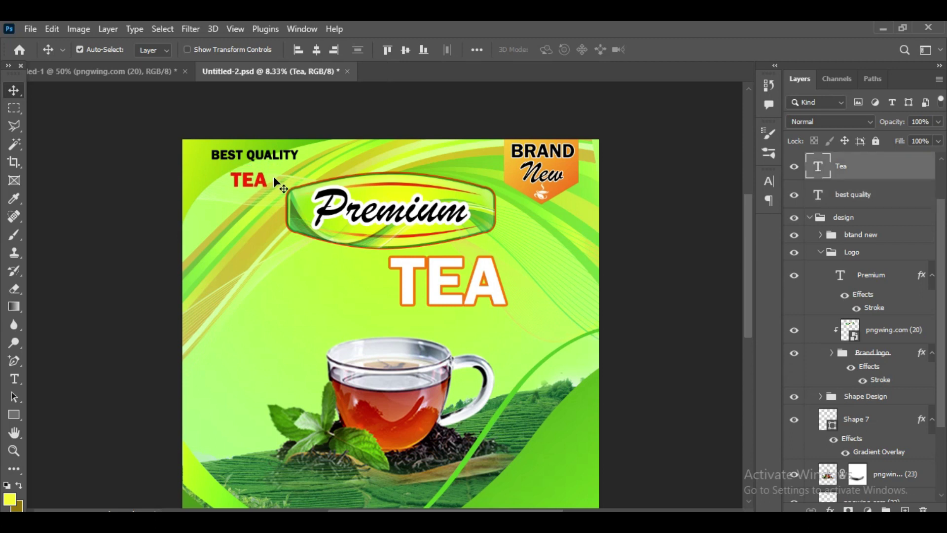
pyautogui.click(272, 158)
pyautogui.hotkey('shift', 'Down')
pyautogui.hotkey('shift', 'Down')
pyautogui.press('Down')
pyautogui.press('Down')
pyautogui.press('Down')
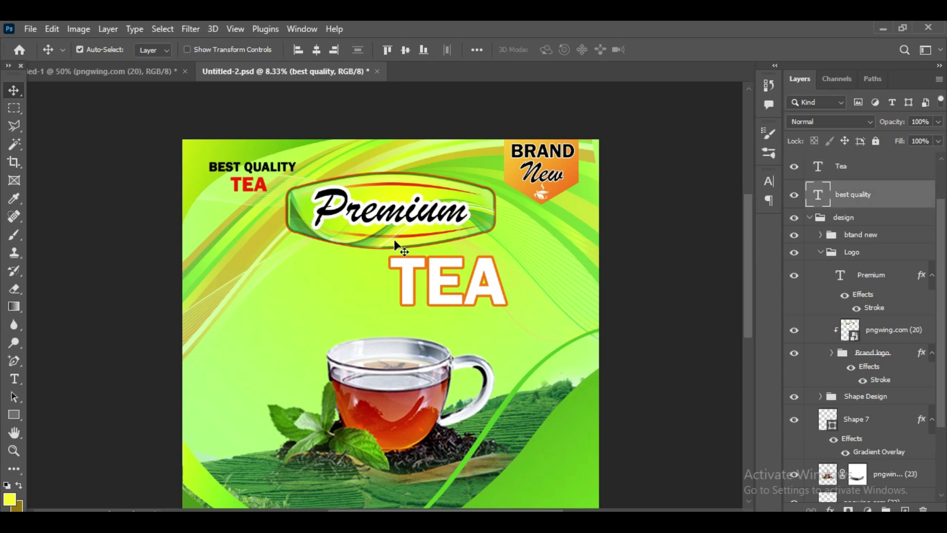
pyautogui.hotkey('ctrl', '-')
pyautogui.hotkey('ctrl', '-')
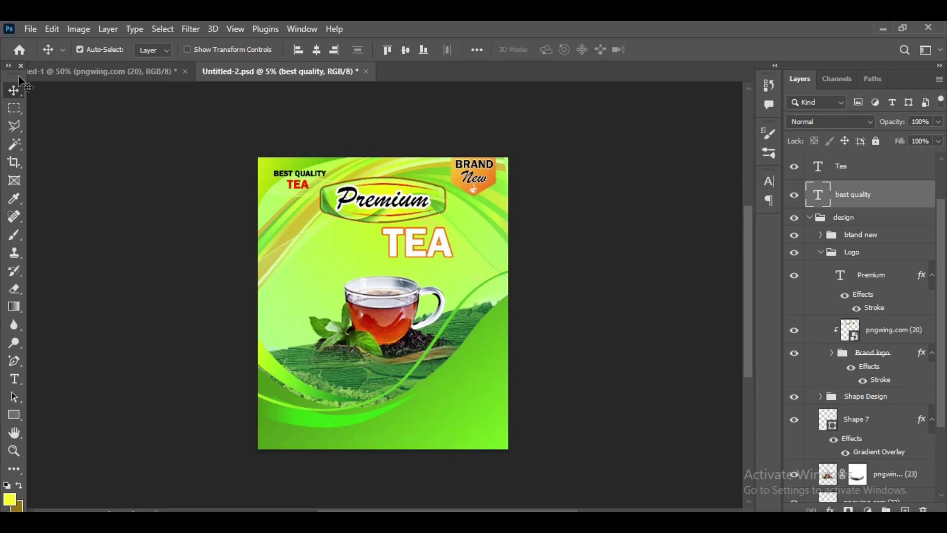
# Step: Save Untitled-2.psd and collapse the Logo and design groups in the Layers panel
pyautogui.click(586, 225)
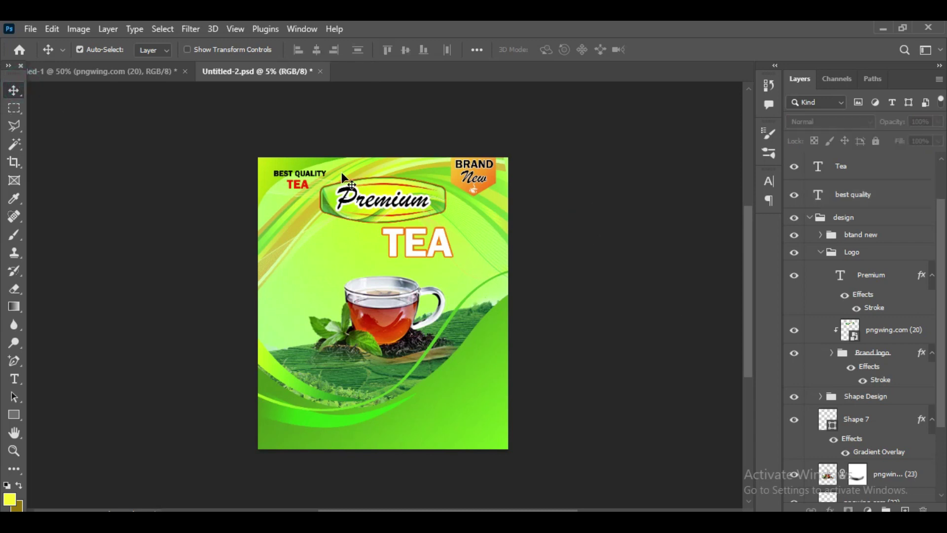
pyautogui.hotkey('ctrl', 's')
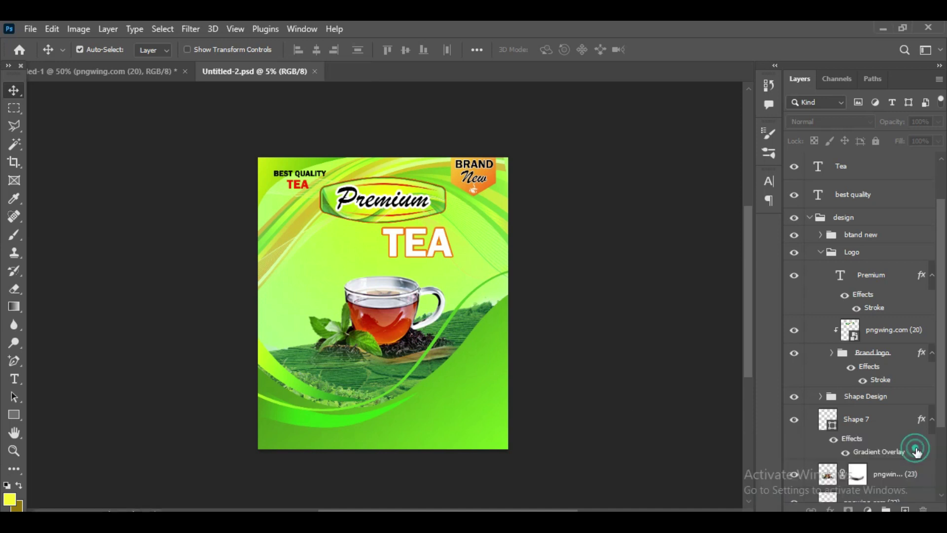
pyautogui.press('t')
pyautogui.click(821, 252)
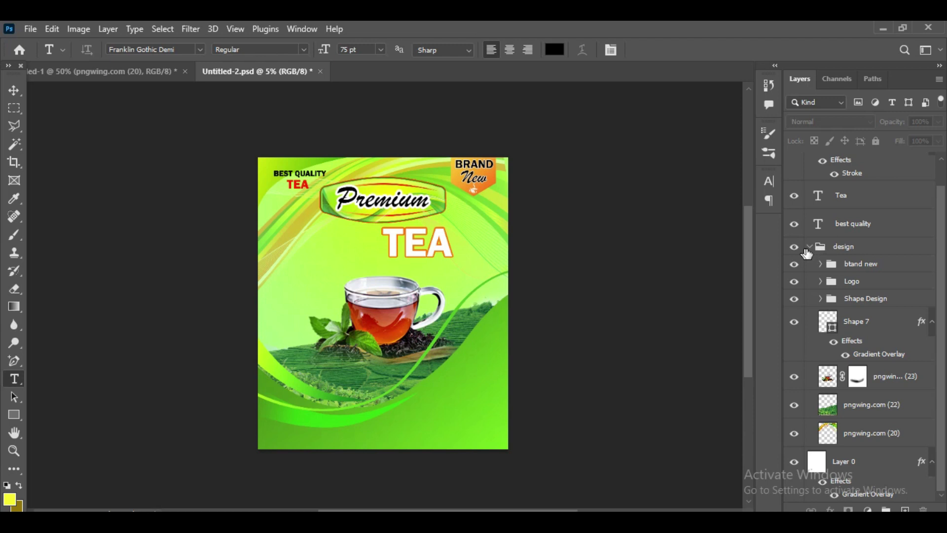
pyautogui.click(890, 196)
pyautogui.scroll(1, 377, 448)
# Step: Type the 500 label in the lower right and size it to about 84 pt
pyautogui.press('v')
pyautogui.click(14, 378)
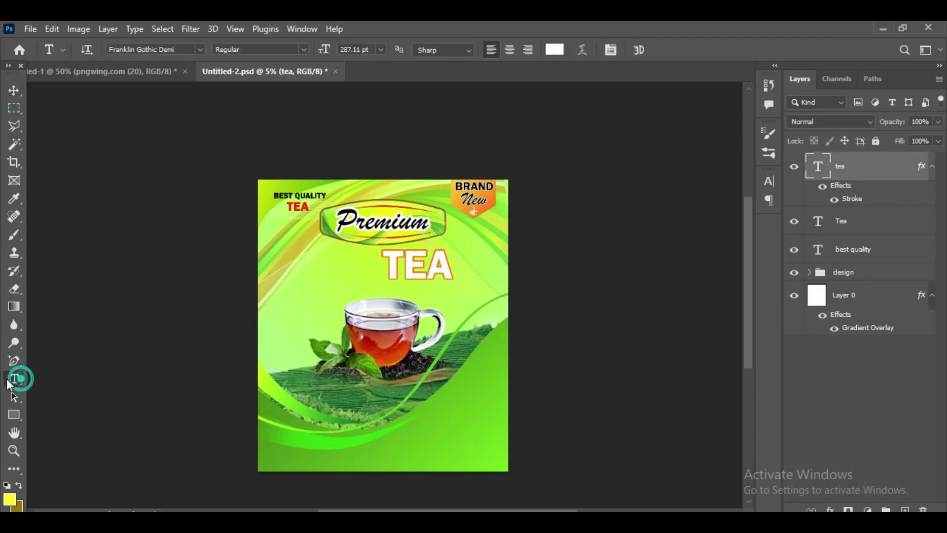
pyautogui.click(438, 424)
pyautogui.write('500')
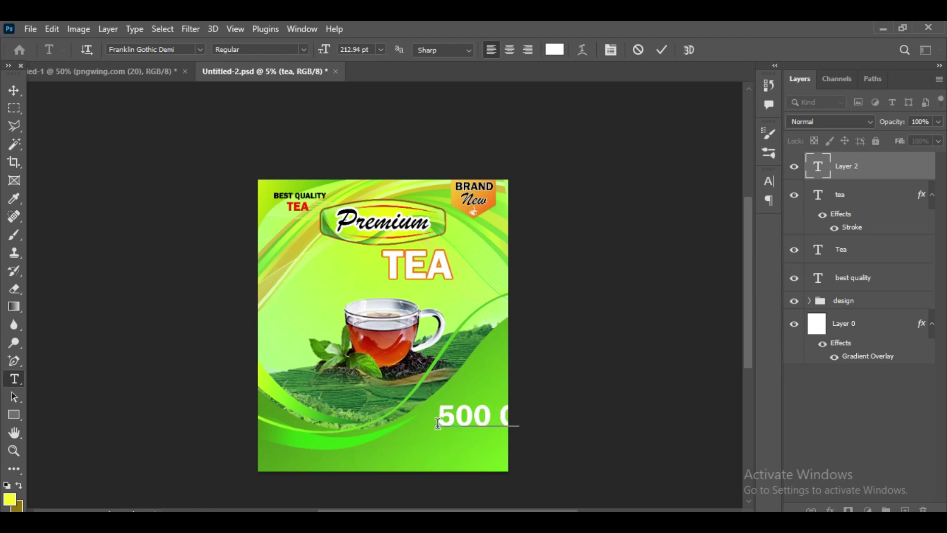
pyautogui.hotkey('ctrl', 'a')
pyautogui.moveTo(324, 50); pyautogui.dragTo(247, 74)
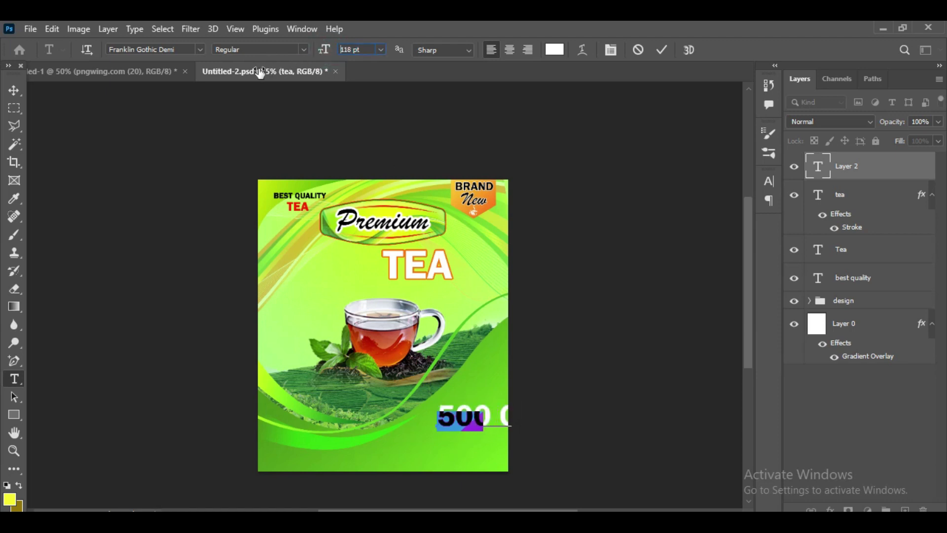
pyautogui.moveTo(328, 52); pyautogui.dragTo(335, 54)
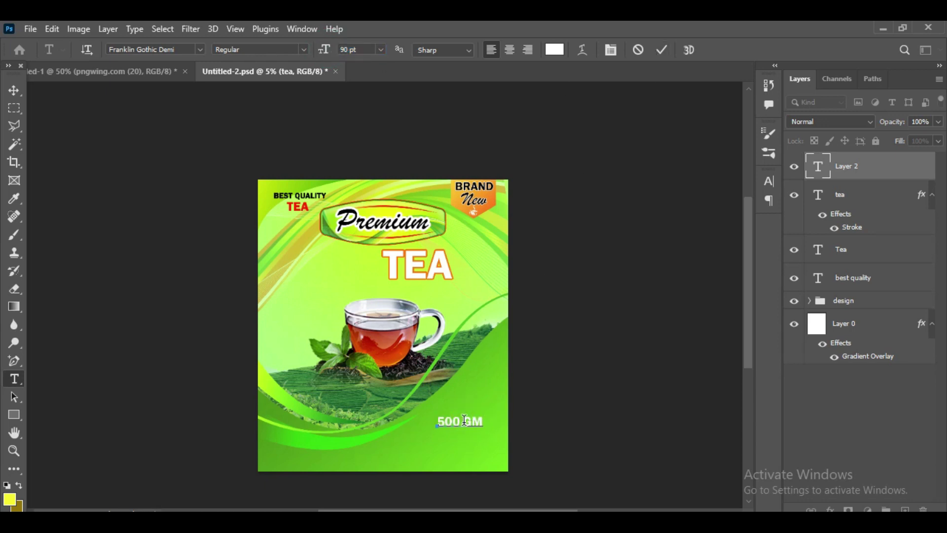
# Step: Set GM in small caps, then enlarge the 500 GM label and move it up
pyautogui.click(610, 51)
pyautogui.click(667, 282)
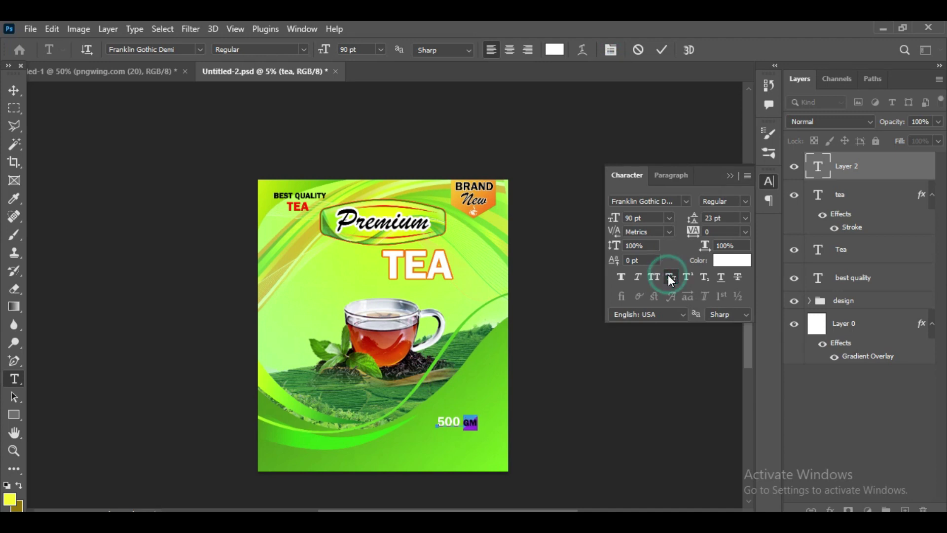
pyautogui.click(730, 176)
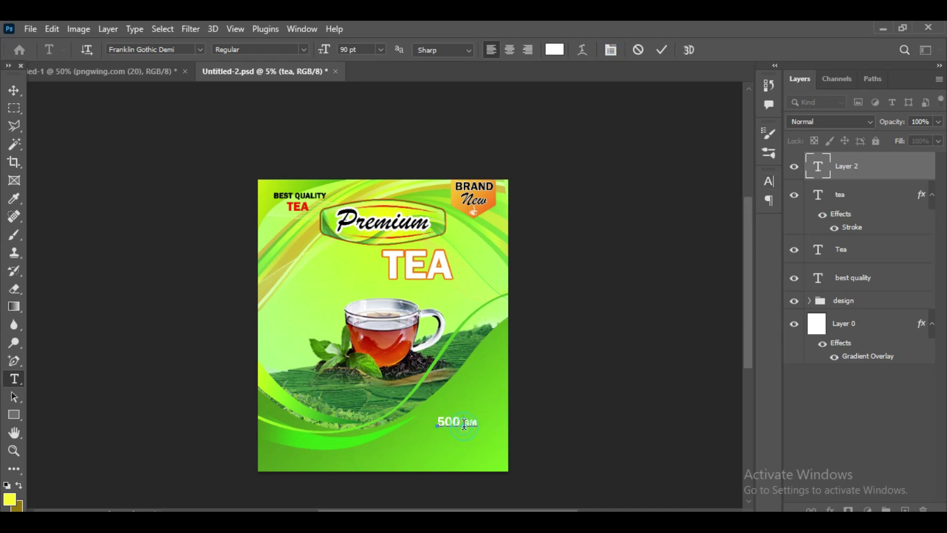
pyautogui.click(14, 90)
pyautogui.hotkey('ctrl', 't')
pyautogui.moveTo(476, 417)
pyautogui.mouseDown()
pyautogui.moveTo(486, 411)
pyautogui.moveTo(462, 410)
pyautogui.mouseUp()
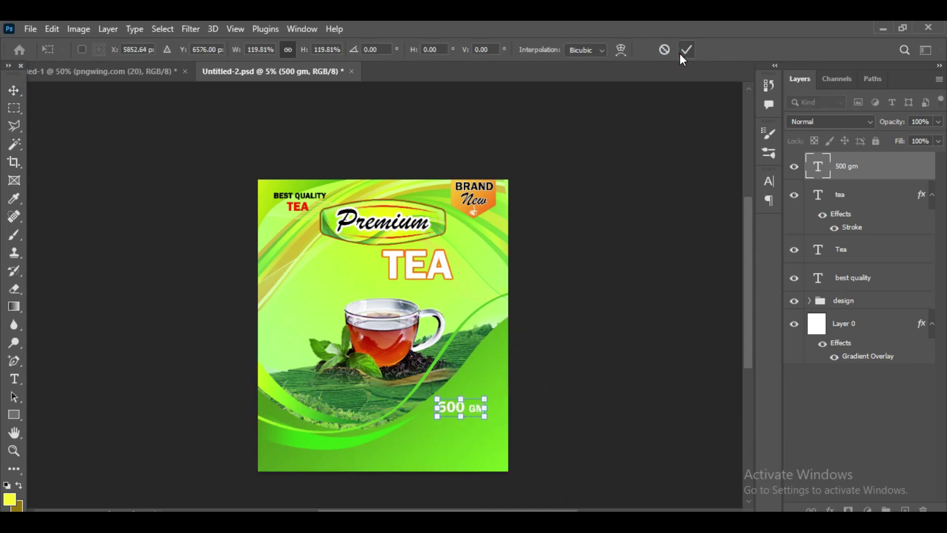
pyautogui.click(686, 50)
# Step: Change the 500 GM label's font to Franklin Gothic Demi
pyautogui.click(14, 379)
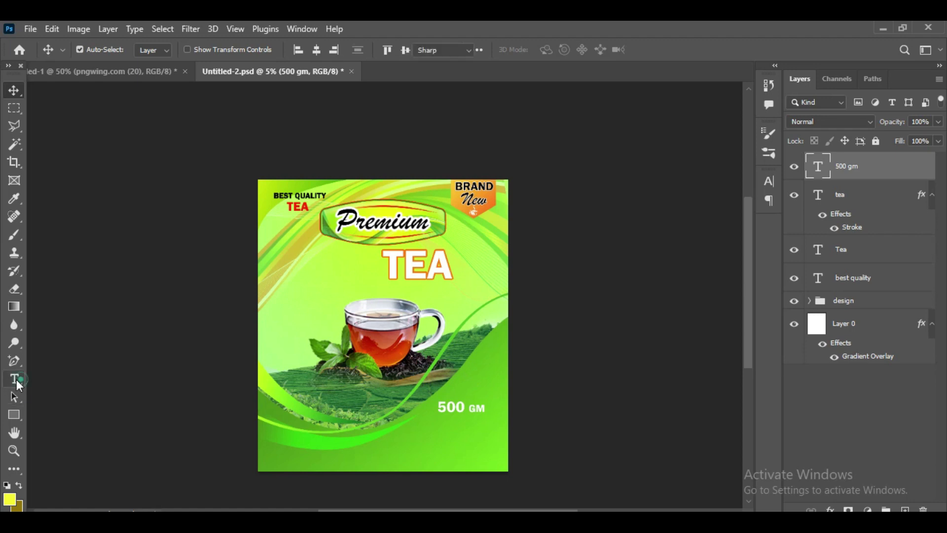
pyautogui.moveTo(436, 408); pyautogui.dragTo(486, 408)
pyautogui.click(200, 49)
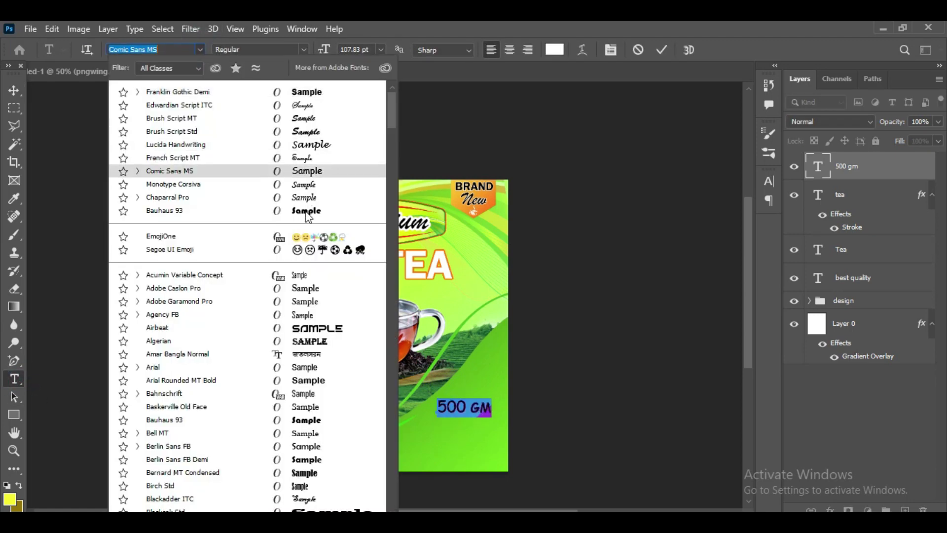
pyautogui.scroll(-10, 205, 384)
pyautogui.scroll(-5, 205, 393)
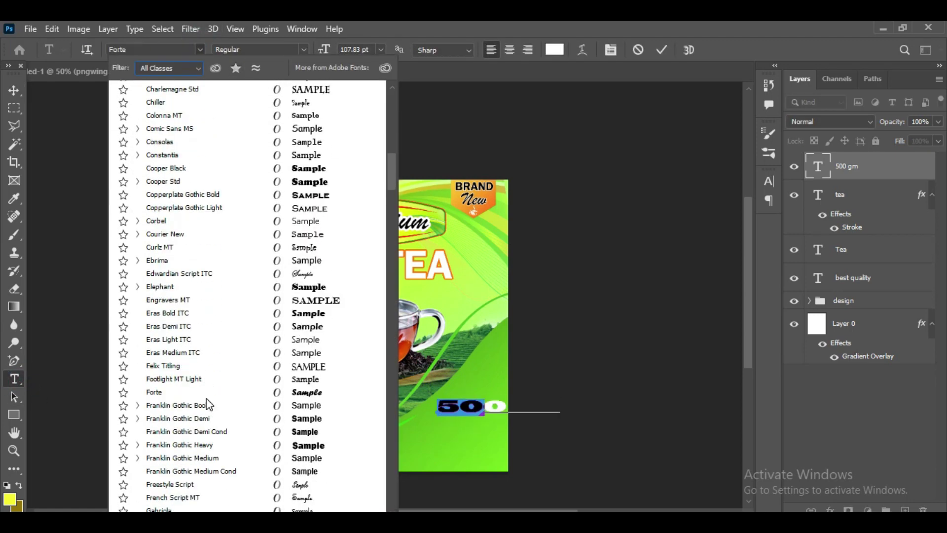
pyautogui.click(299, 419)
pyautogui.click(662, 50)
# Step: Nudge 500 GM upward and draw a placeholder paragraph text box along the bottom
pyautogui.click(14, 91)
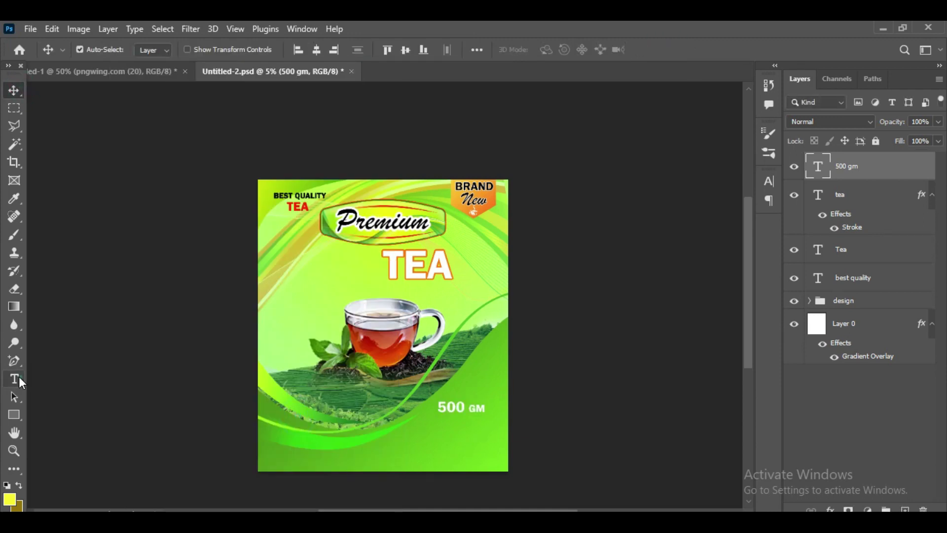
pyautogui.moveTo(471, 411); pyautogui.dragTo(477, 403)
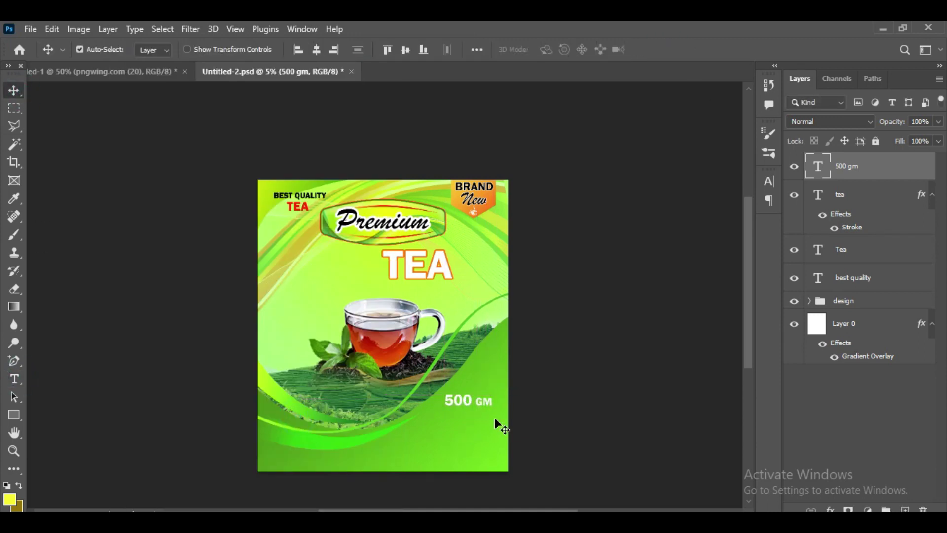
pyautogui.click(14, 379)
pyautogui.moveTo(368, 449)
pyautogui.mouseDown()
pyautogui.moveTo(512, 486)
pyautogui.moveTo(444, 466)
pyautogui.moveTo(590, 466)
pyautogui.mouseUp()
# Step: Reduce the lorem ipsum paragraph's line spacing to 61 pt
pyautogui.click(611, 50)
pyautogui.click(745, 217)
pyautogui.click(725, 386)
pyautogui.moveTo(693, 219); pyautogui.dragTo(658, 223)
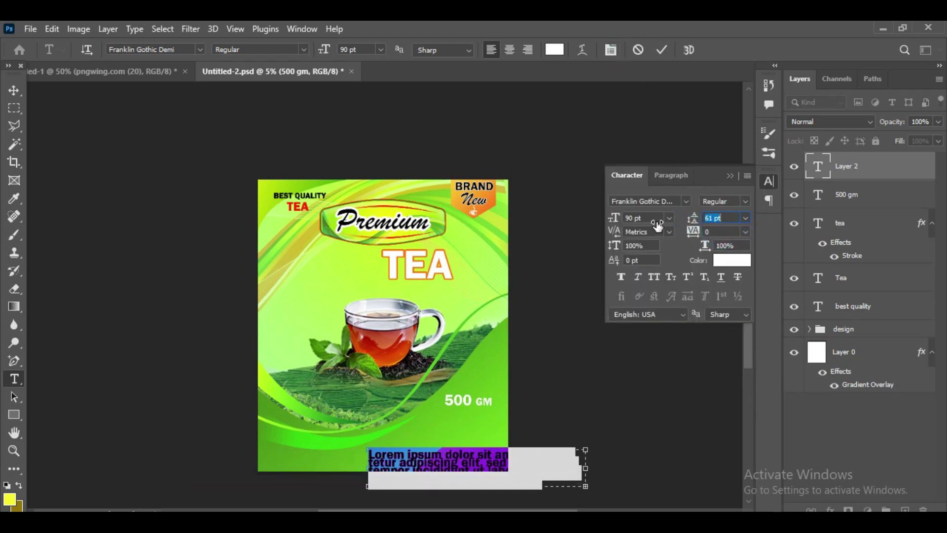
pyautogui.click(730, 175)
pyautogui.click(661, 49)
# Step: Scale the lorem ipsum text block smaller
pyautogui.hotkey('ctrl', 't')
pyautogui.moveTo(585, 486)
pyautogui.mouseDown()
pyautogui.moveTo(469, 438)
pyautogui.moveTo(511, 436)
pyautogui.mouseUp()
pyautogui.hotkey('ctrl', '+')
pyautogui.hotkey('ctrl', '+')
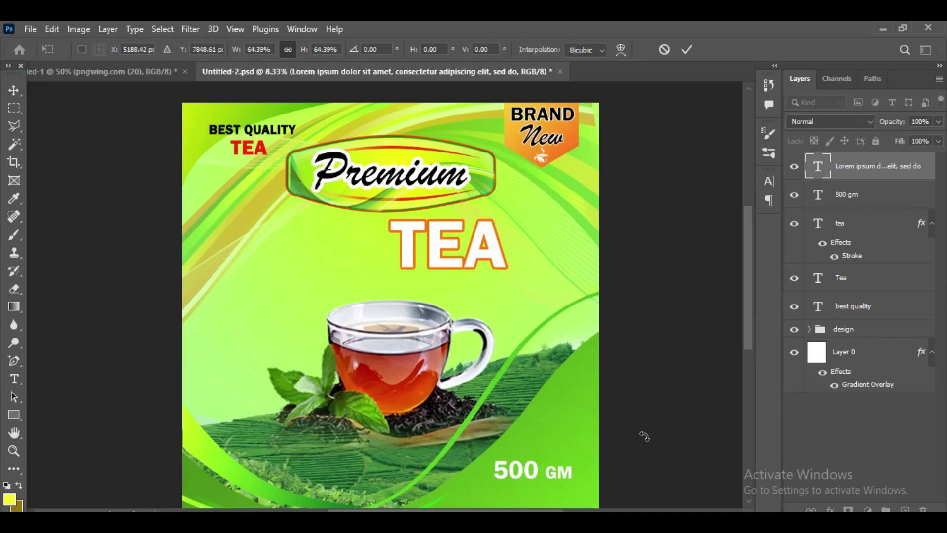
pyautogui.scroll(-3, 640, 435)
pyautogui.press('Return')
# Step: Set the paragraph in Times New Roman at 61 pt and trim the box to three lines
pyautogui.press('t')
pyautogui.hotkey('ctrl', 'a')
pyautogui.click(176, 50)
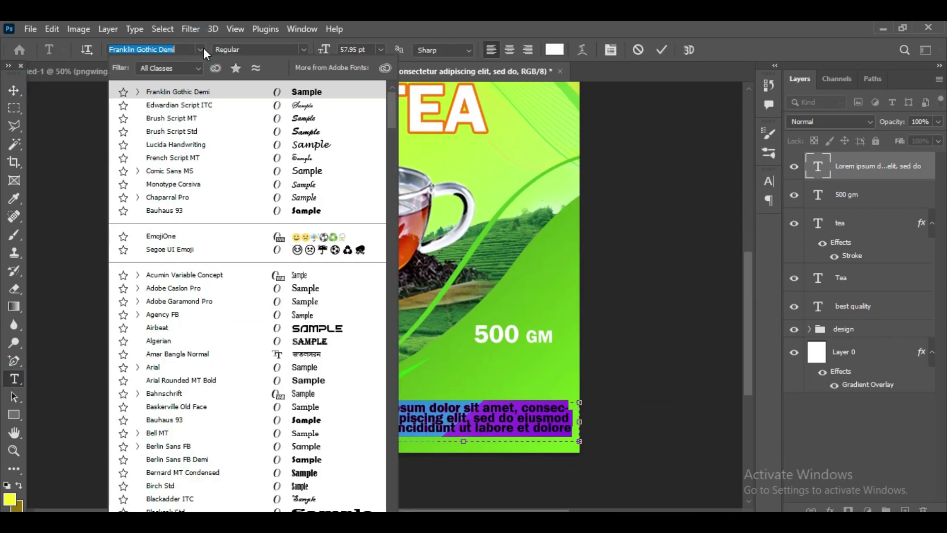
pyautogui.write('times New Roman')
pyautogui.click(376, 92)
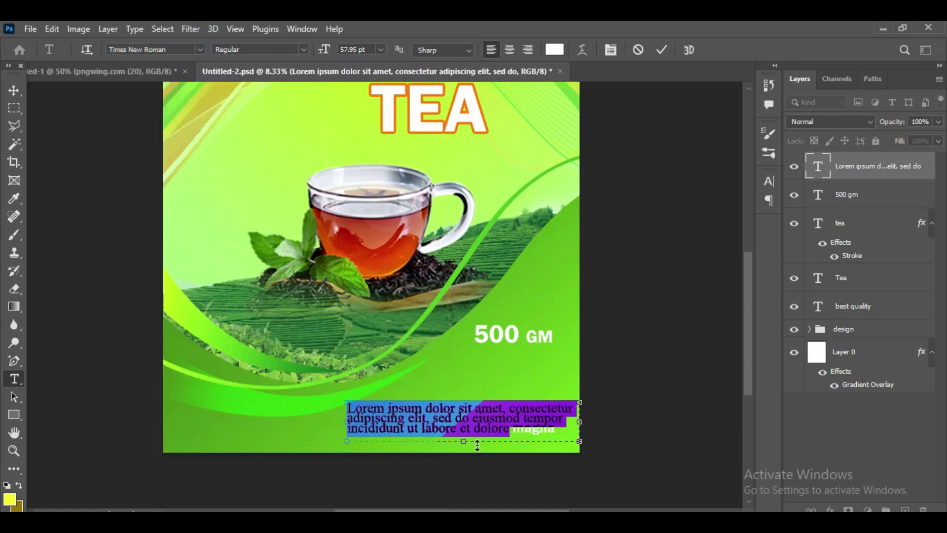
pyautogui.moveTo(324, 50); pyautogui.dragTo(341, 50)
pyautogui.moveTo(490, 438); pyautogui.dragTo(490, 446)
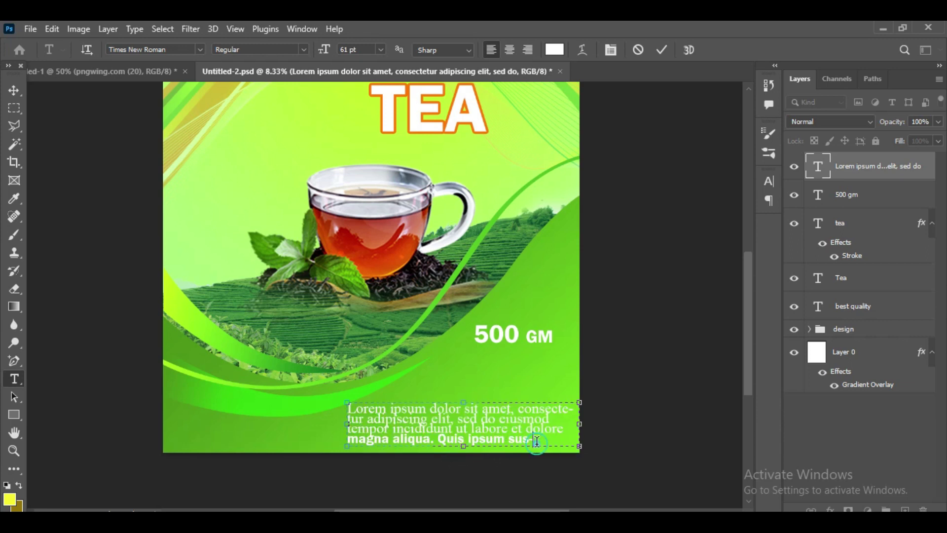
pyautogui.moveTo(575, 439); pyautogui.dragTo(578, 441)
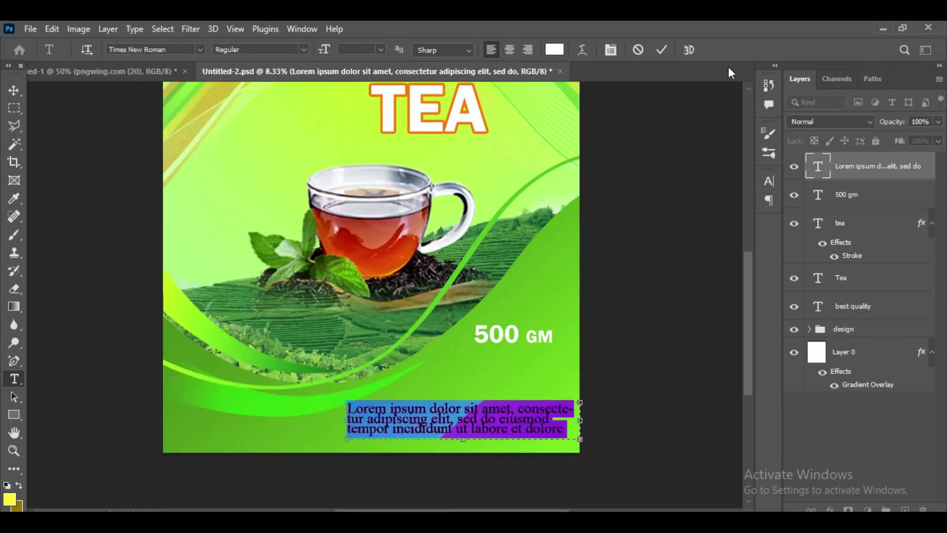
# Step: Shrink the paragraph to about 57% and place it in the poster's lower-left corner
pyautogui.click(14, 91)
pyautogui.hotkey('ctrl', 't')
pyautogui.moveTo(578, 438); pyautogui.dragTo(569, 436)
pyautogui.moveTo(508, 430)
pyautogui.mouseDown()
pyautogui.moveTo(342, 427)
pyautogui.moveTo(330, 446)
pyautogui.mouseUp()
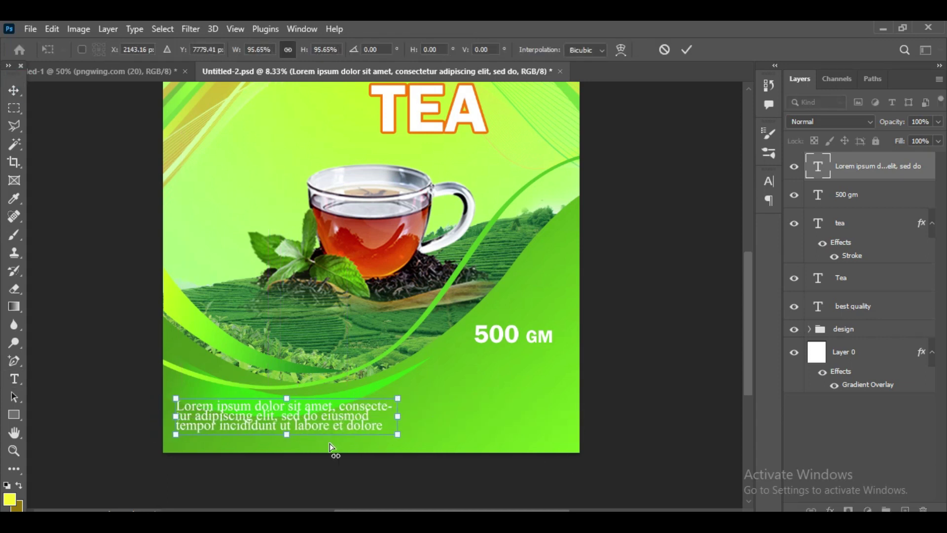
pyautogui.moveTo(397, 434); pyautogui.dragTo(306, 419)
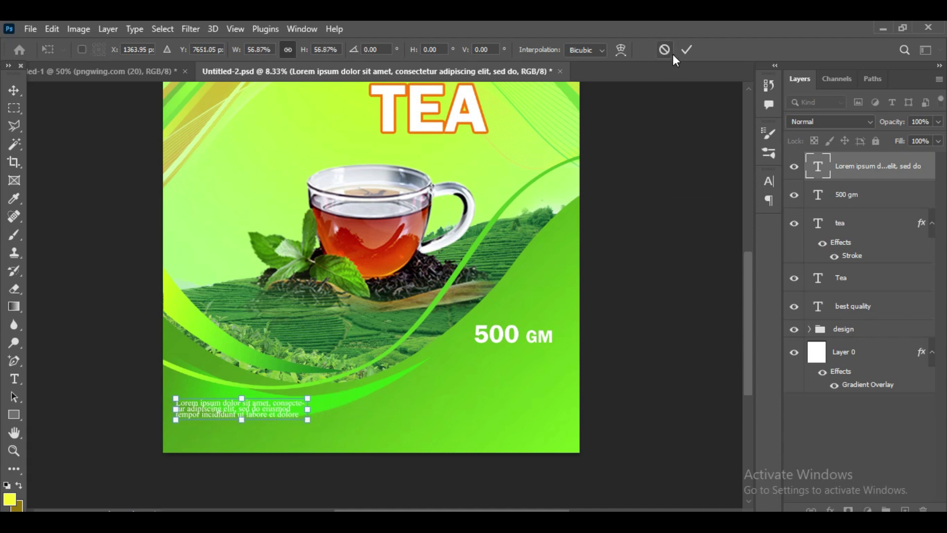
pyautogui.click(686, 50)
pyautogui.hotkey('shift', 'Down')
pyautogui.hotkey('shift', 'Down')
pyautogui.hotkey('shift', 'Down')
pyautogui.hotkey('shift', 'Right')
pyautogui.hotkey('shift', 'Right')
pyautogui.hotkey('shift', 'Right')
pyautogui.hotkey('shift', 'Right')
pyautogui.hotkey('shift', 'Right')
pyautogui.hotkey('shift', 'Right')
pyautogui.hotkey('shift', 'Right')
pyautogui.hotkey('shift', 'Right')
pyautogui.hotkey('shift', 'Right')
# Step: Draw a text box at the lower right, then discard the empty box
pyautogui.press('t')
pyautogui.moveTo(382, 382)
pyautogui.mouseDown()
pyautogui.moveTo(571, 438)
pyautogui.moveTo(691, 399)
pyautogui.mouseUp()
pyautogui.press('Escape')
pyautogui.press('v')
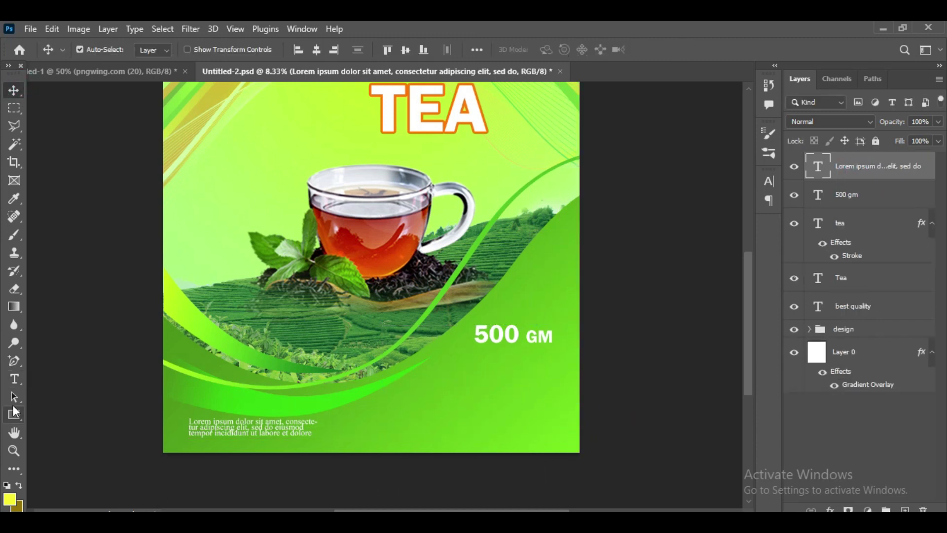
pyautogui.press('t')
pyautogui.click(380, 49)
# Step: Draw a placeholder paragraph box at lower right and set it to Justify All
pyautogui.click(357, 183)
pyautogui.moveTo(397, 383)
pyautogui.mouseDown()
pyautogui.moveTo(572, 436)
pyautogui.moveTo(667, 490)
pyautogui.mouseUp()
pyautogui.click(528, 50)
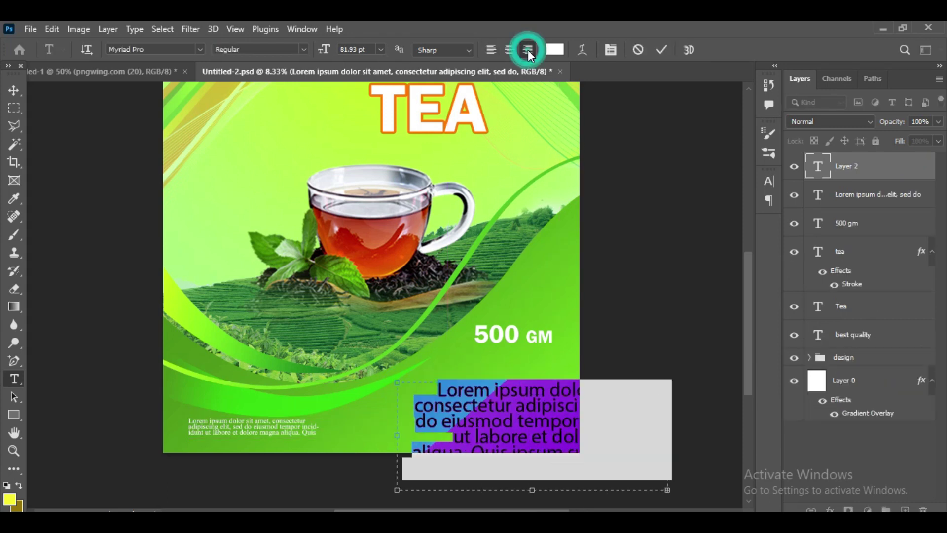
pyautogui.click(611, 50)
pyautogui.click(671, 175)
pyautogui.click(736, 200)
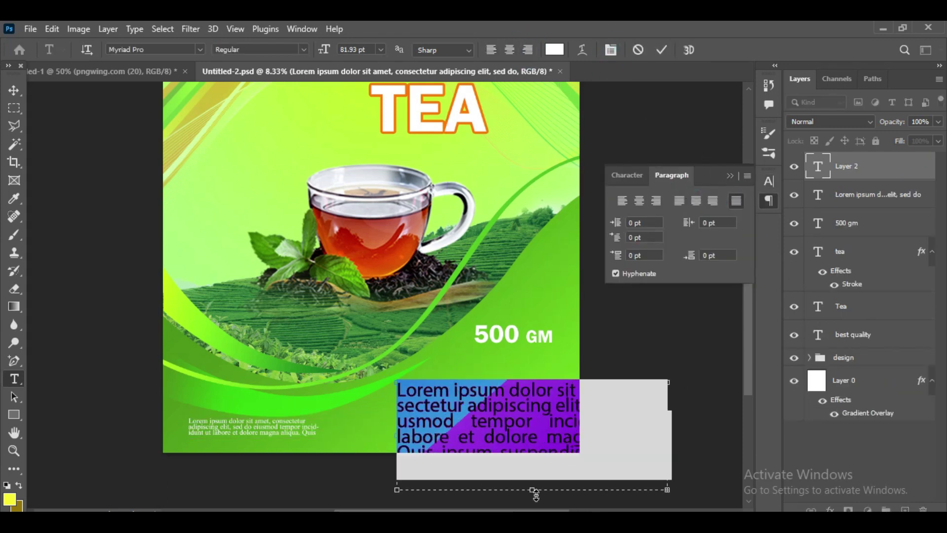
pyautogui.click(730, 176)
# Step: Set the paragraph to 52 pt with tighter leading in a four-line box
pyautogui.moveTo(667, 435); pyautogui.dragTo(680, 436)
pyautogui.moveTo(538, 489); pyautogui.dragTo(547, 496)
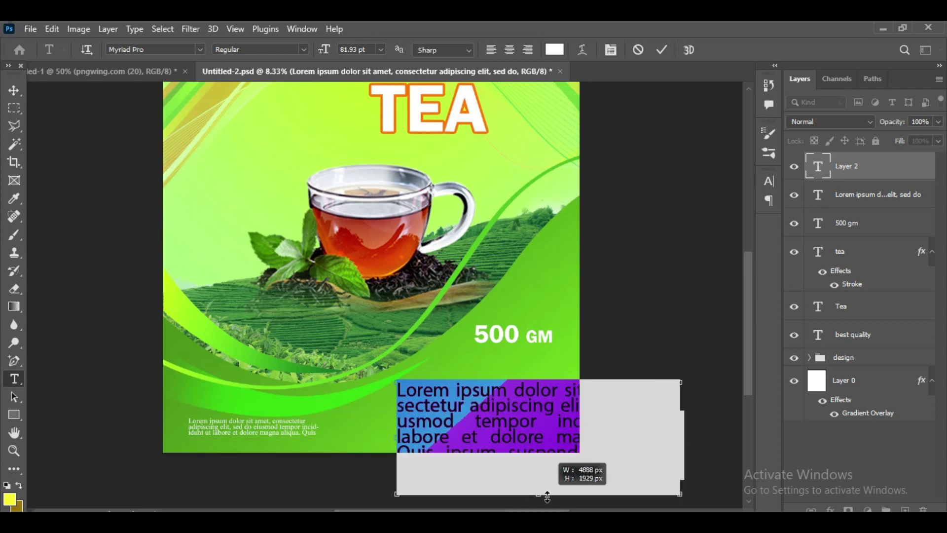
pyautogui.hotkey('ctrl', 'a')
pyautogui.moveTo(324, 49); pyautogui.dragTo(345, 50)
pyautogui.click(611, 50)
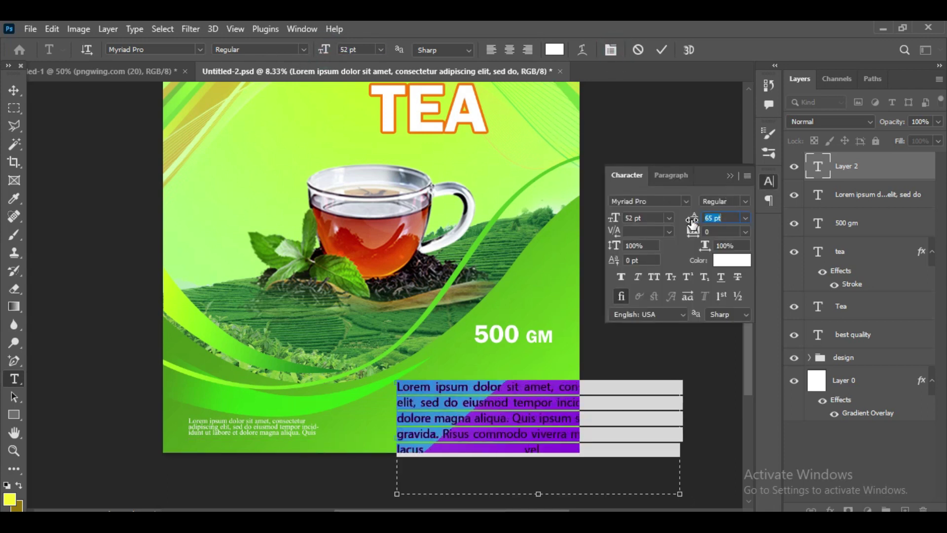
pyautogui.moveTo(692, 222); pyautogui.dragTo(624, 352)
pyautogui.moveTo(547, 493); pyautogui.dragTo(538, 438)
pyautogui.click(730, 175)
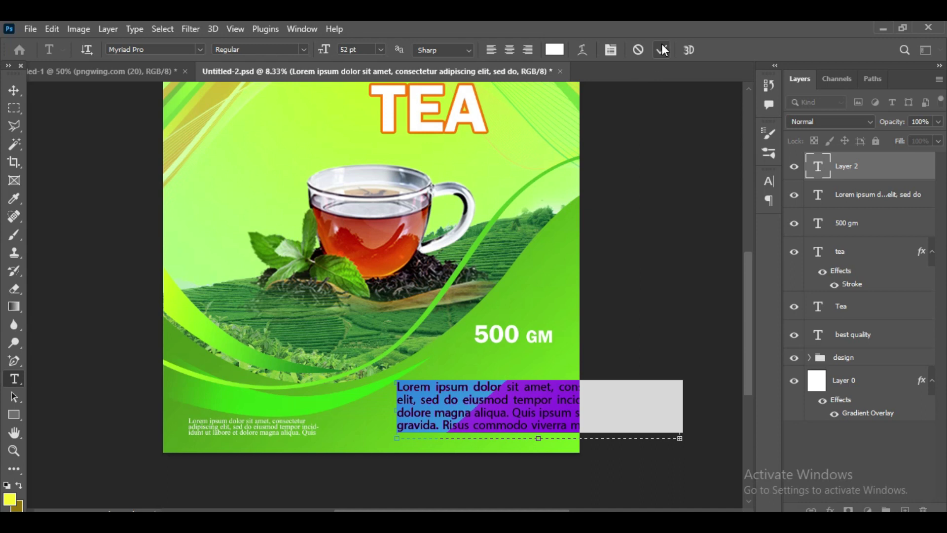
pyautogui.click(663, 50)
# Step: Scale the paragraph to fit the corner and place a duplicate below it
pyautogui.hotkey('ctrl', 't')
pyautogui.moveTo(679, 438); pyautogui.dragTo(578, 430)
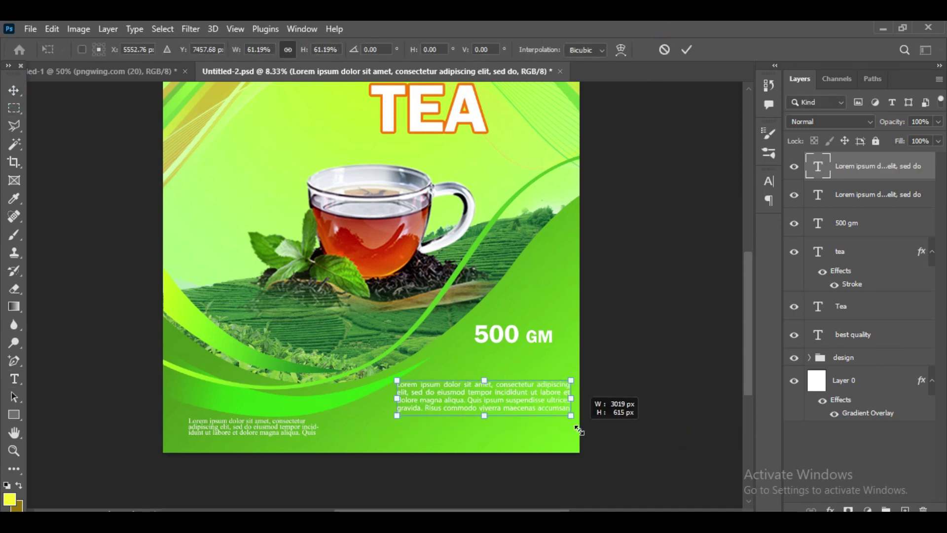
pyautogui.press('Return')
pyautogui.hotkey('ctrl', 'alt', 't')
pyautogui.moveTo(502, 390); pyautogui.dragTo(502, 428)
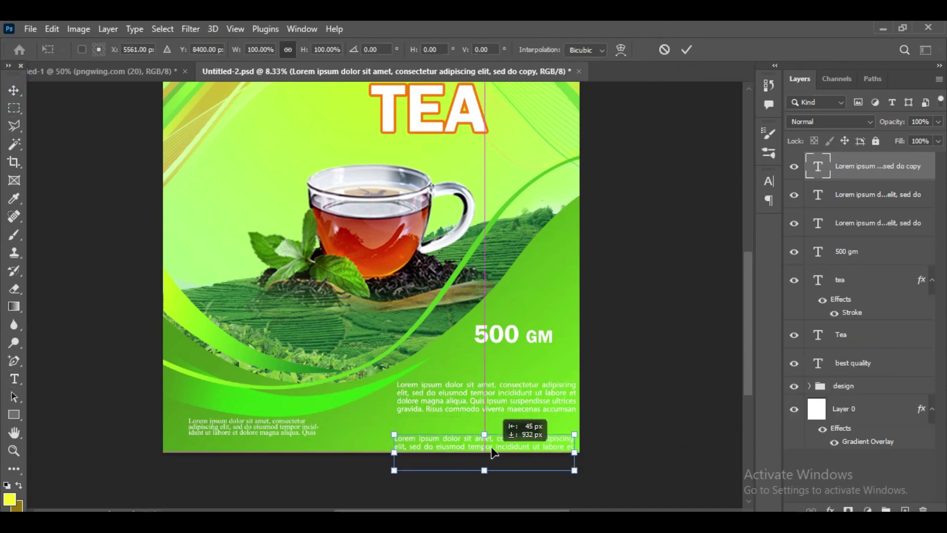
pyautogui.press('Return')
# Step: Justify the copy with last line right-aligned and widen its box leftward
pyautogui.press('t')
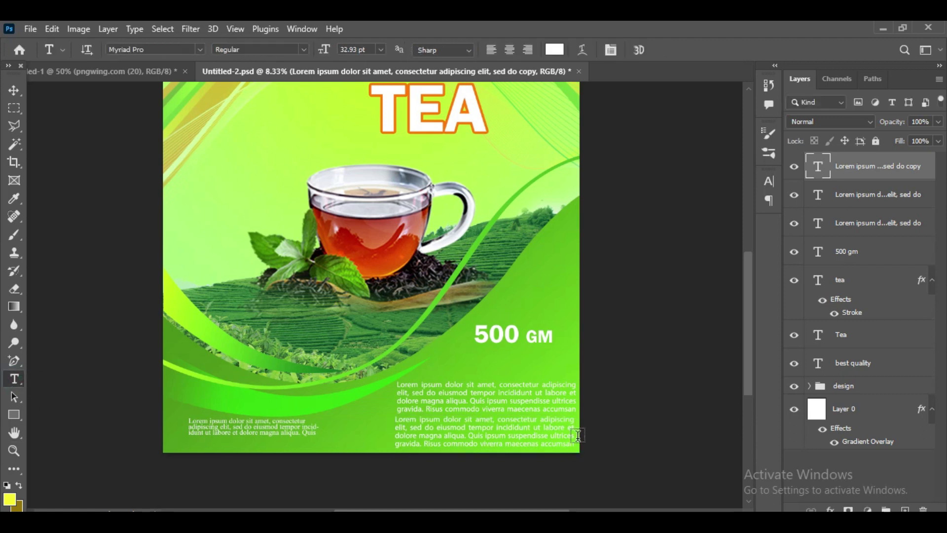
pyautogui.moveTo(577, 446); pyautogui.dragTo(385, 414)
pyautogui.click(527, 49)
pyautogui.moveTo(395, 451); pyautogui.dragTo(331, 438)
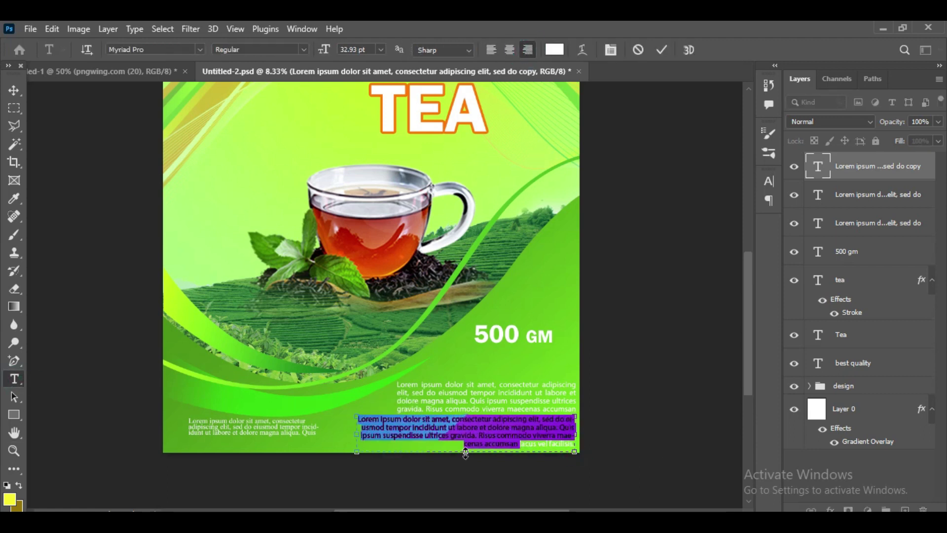
pyautogui.hotkey('ctrl', 'Return')
pyautogui.press('v')
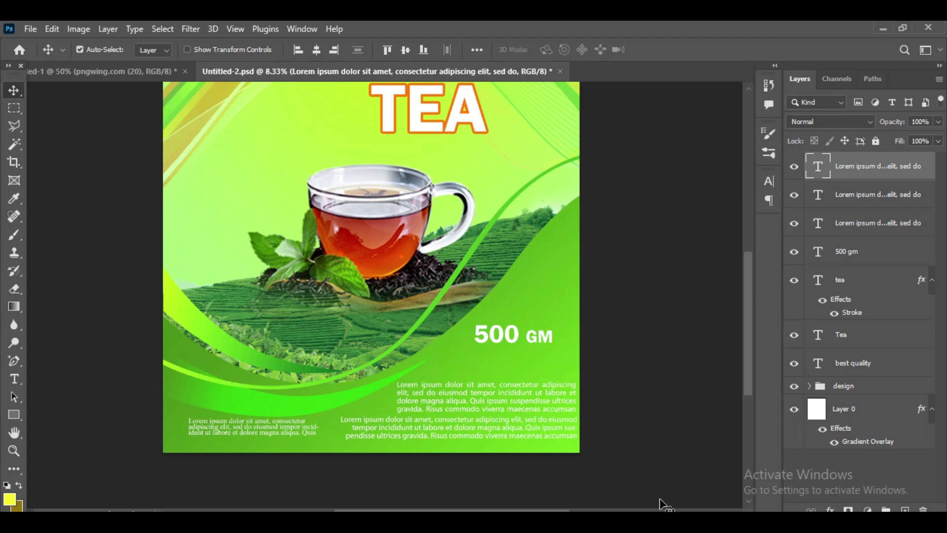
# Step: Nudge the 500 GM label lower
pyautogui.moveTo(546, 336); pyautogui.dragTo(550, 338)
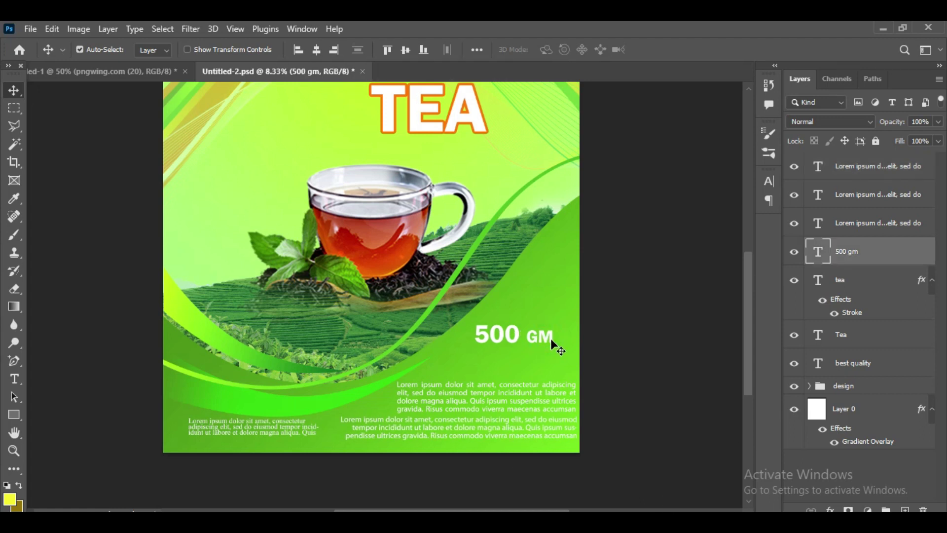
pyautogui.hotkey('shift', 'Down')
pyautogui.hotkey('shift', 'Down')
pyautogui.hotkey('shift', 'Down')
pyautogui.hotkey('shift', 'Down')
pyautogui.hotkey('shift', 'Down')
pyautogui.hotkey('shift', 'Down')
pyautogui.hotkey('shift', 'Left')
pyautogui.hotkey('shift', 'Left')
pyautogui.hotkey('shift', 'Left')
# Step: Narrow the upper right lorem paragraph from its left side and nudge it down
pyautogui.click(525, 403)
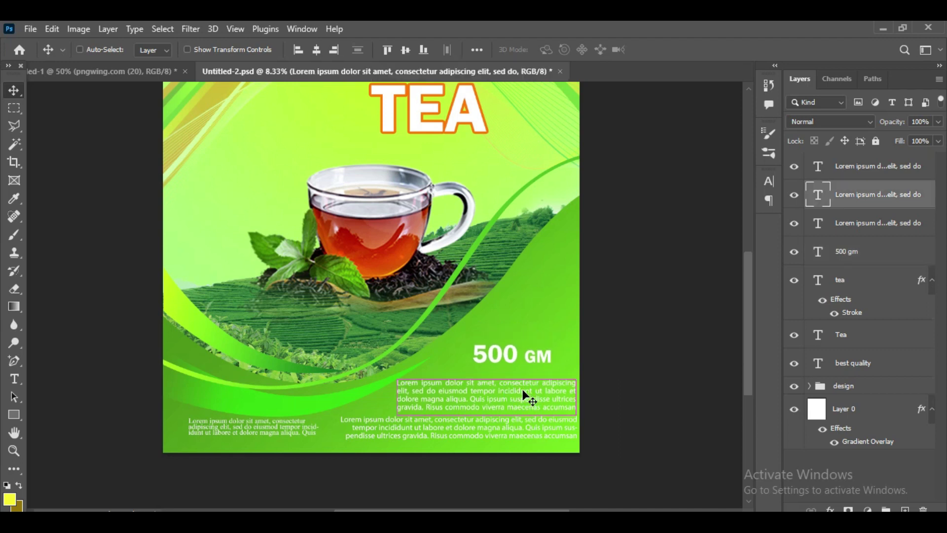
pyautogui.hotkey('ctrl', 't')
pyautogui.moveTo(396, 395); pyautogui.dragTo(413, 395)
pyautogui.press('Return')
pyautogui.hotkey('shift', 'Left')
pyautogui.hotkey('shift', 'Left')
pyautogui.hotkey('shift', 'Left')
pyautogui.hotkey('shift', 'Down')
pyautogui.hotkey('shift', 'Down')
pyautogui.hotkey('shift', 'Down')
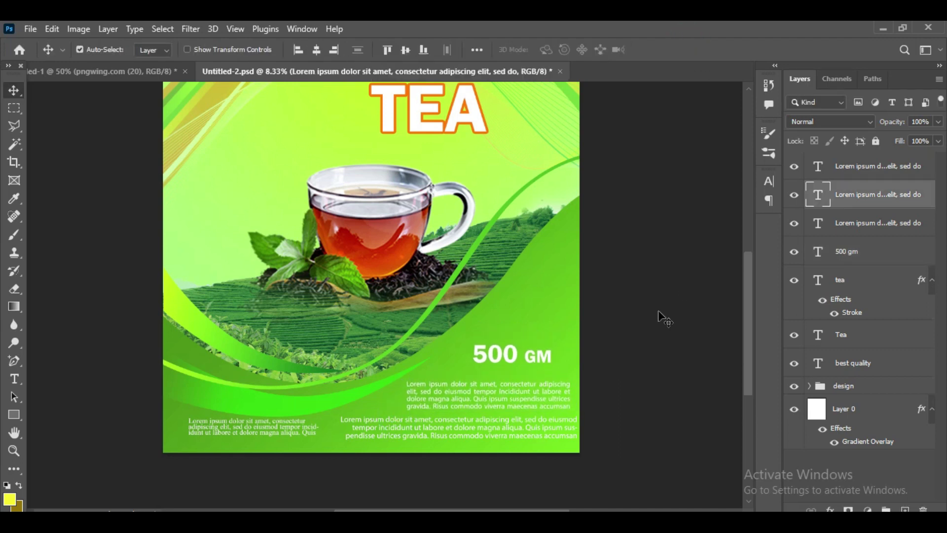
# Step: Delete the small lower-left lorem paragraph
pyautogui.click(486, 437)
pyautogui.press('Delete')
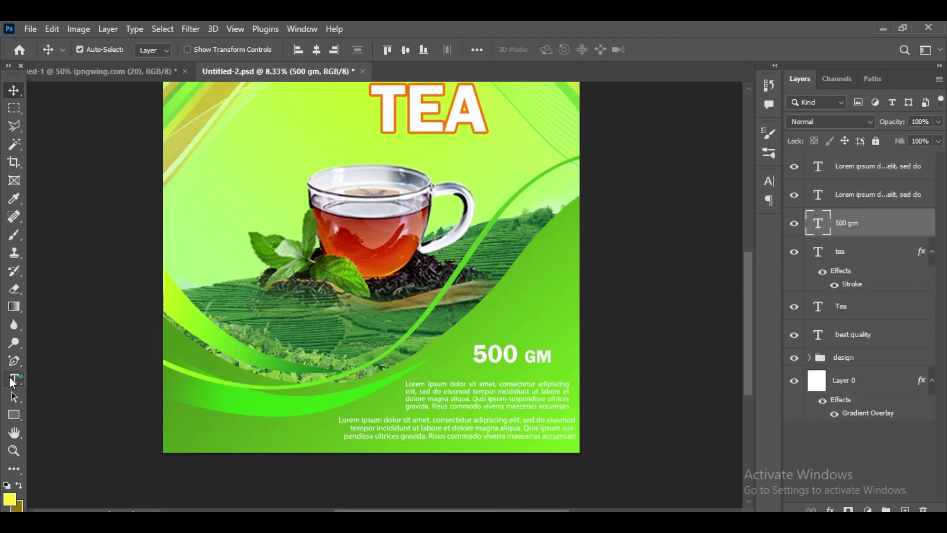
pyautogui.press('t')
pyautogui.click(256, 424)
# Step: Add a white Lorem Ipsum heading in Times New Roman at lower left, scaled to about 75%
pyautogui.write('no')
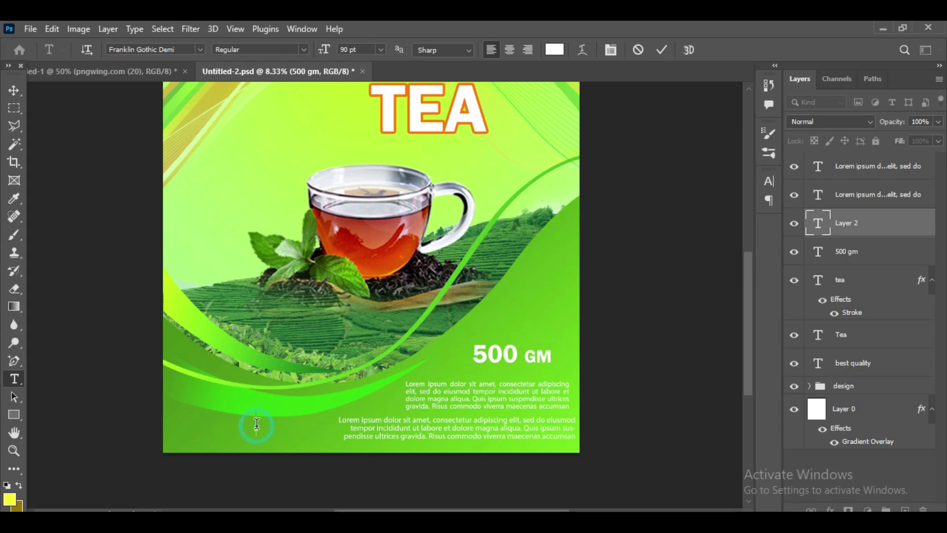
pyautogui.click(192, 51)
pyautogui.click(186, 94)
pyautogui.click(662, 49)
pyautogui.press('v')
pyautogui.moveTo(324, 436); pyautogui.dragTo(269, 428)
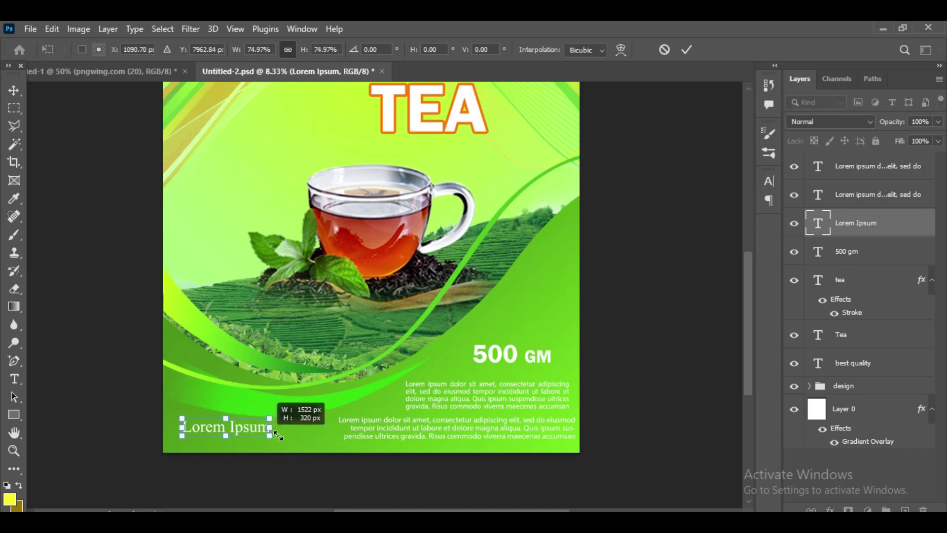
pyautogui.click(686, 49)
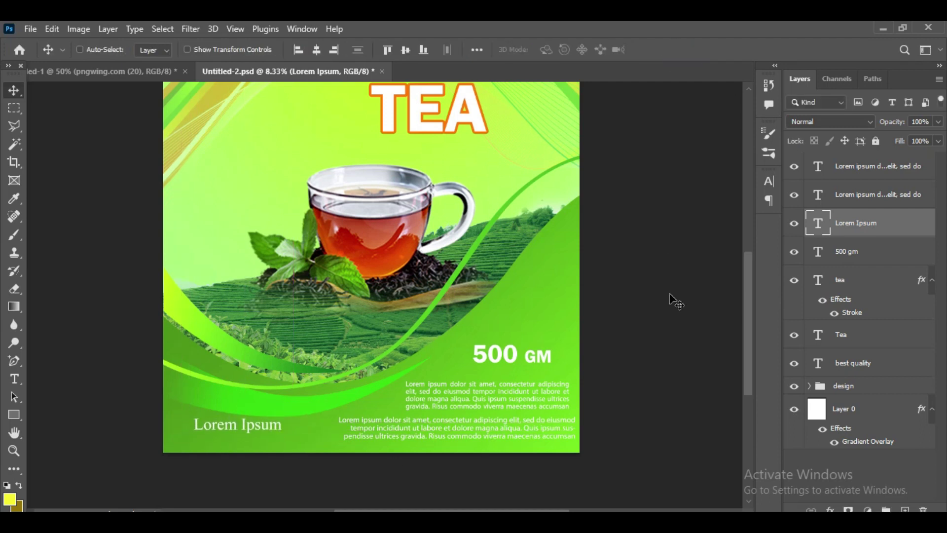
pyautogui.hotkey('ctrl', '-')
# Step: Copy the scattered leaves from the collage and paste them into the poster
pyautogui.click(115, 73)
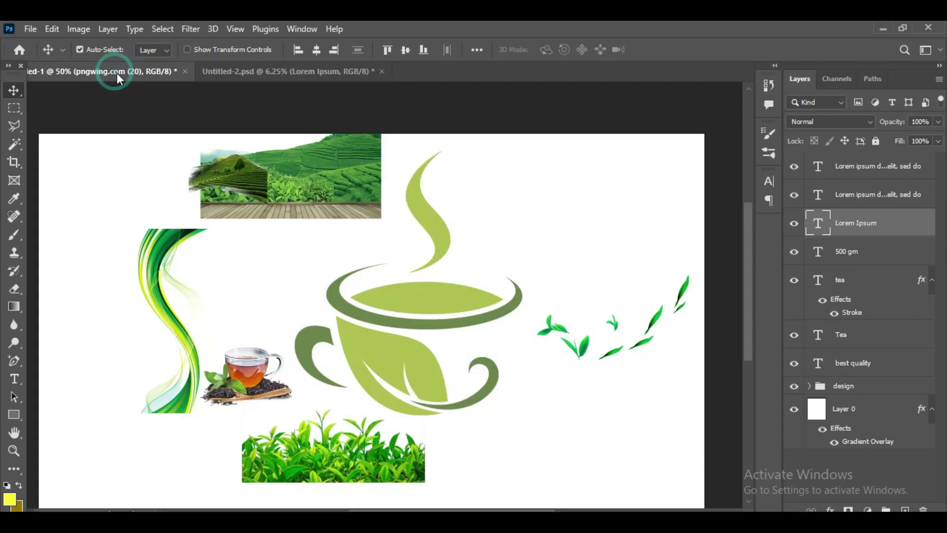
pyautogui.click(641, 355)
pyautogui.hotkey('ctrl', 'c')
pyautogui.hotkey('ctrl', 'Tab')
pyautogui.hotkey('ctrl', 'v')
pyautogui.hotkey('ctrl', 't')
pyautogui.moveTo(513, 355)
pyautogui.mouseDown()
pyautogui.moveTo(512, 374)
pyautogui.moveTo(493, 340)
pyautogui.mouseUp()
pyautogui.click(686, 50)
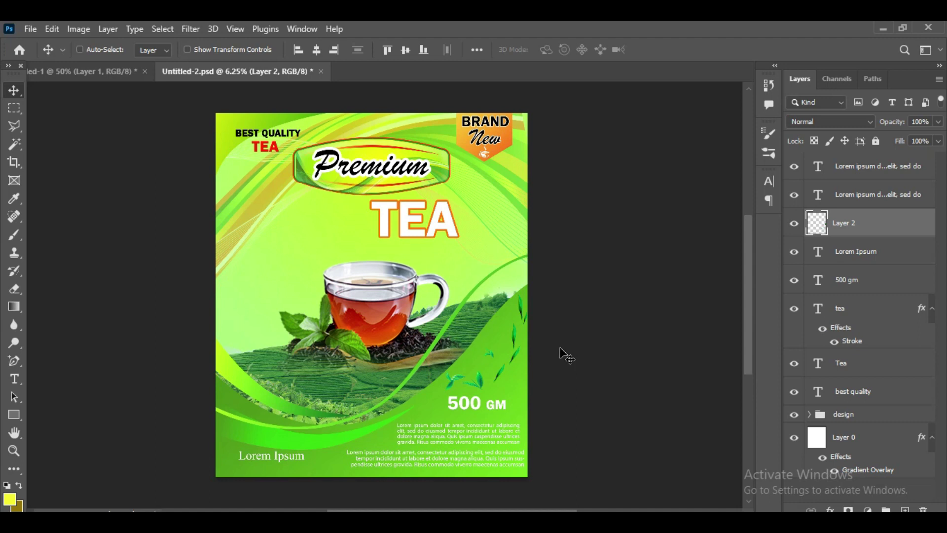
# Step: Enlarge the leaves to about 187% and tilt them above the 500 GM label
pyautogui.hotkey('ctrl', 't')
pyautogui.moveTo(575, 254)
pyautogui.mouseDown()
pyautogui.moveTo(577, 349)
pyautogui.moveTo(611, 212)
pyautogui.mouseUp()
pyautogui.moveTo(637, 385); pyautogui.dragTo(542, 316)
pyautogui.click(686, 49)
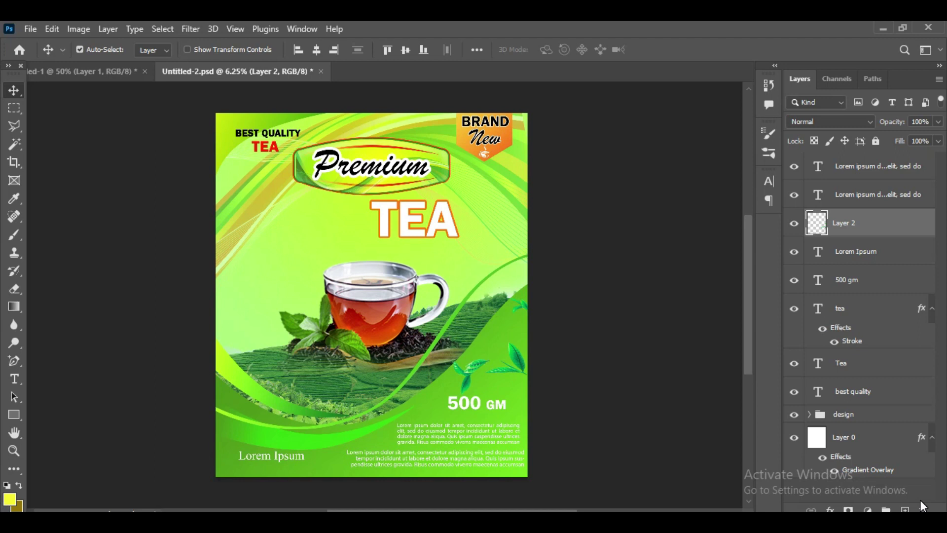